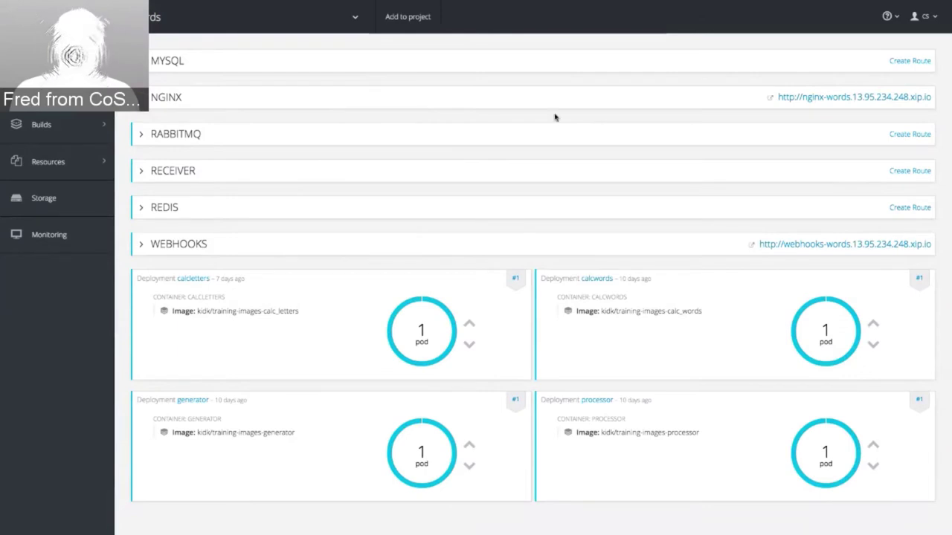
Open the nginx service's route and submit the text "one two one two one two tree one one one" on the Word Count page.
{"action": "left_click", "coordinate": [844, 99]}
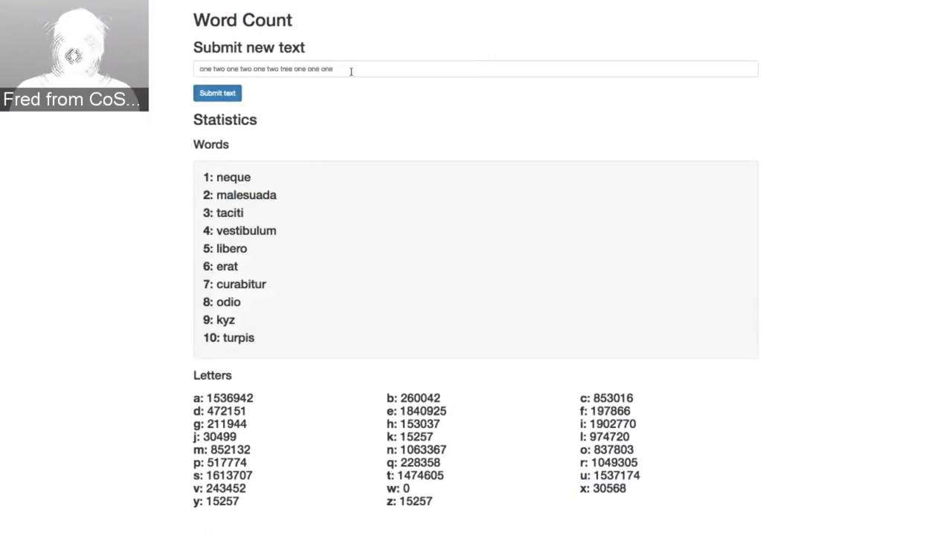
{"action": "triple_click", "coordinate": [359, 72]}
{"action": "left_click", "coordinate": [232, 98]}
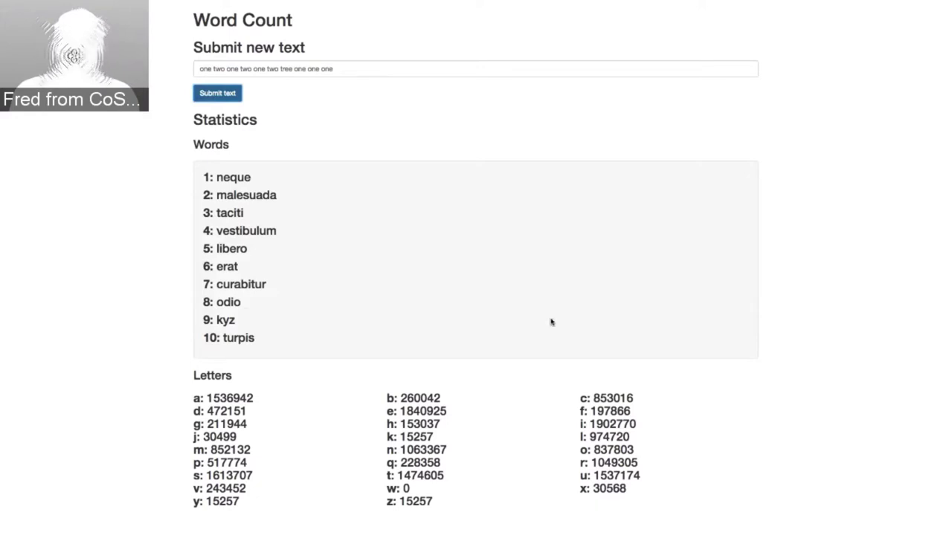
Switch to the GitHub source file nginx/src/index.php and examine how RECEIVER_HOST is read with getenv.
{"action": "key", "text": "ctrl+Tab"}
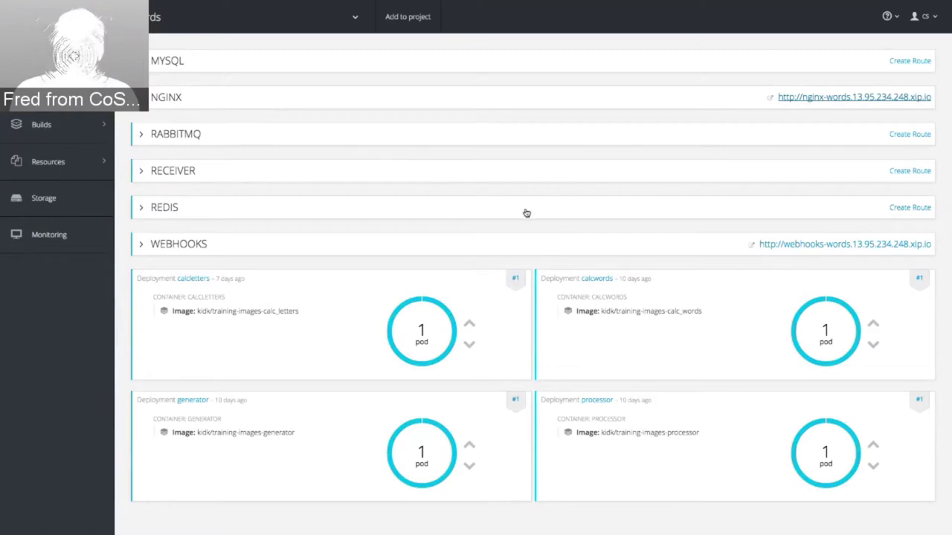
{"action": "key", "text": "ctrl+Tab"}
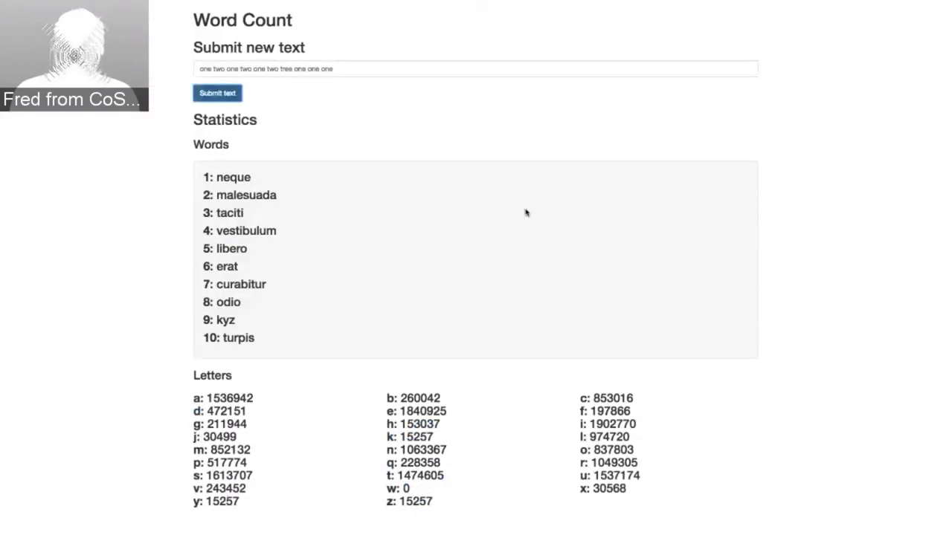
{"action": "key", "text": "ctrl+Tab"}
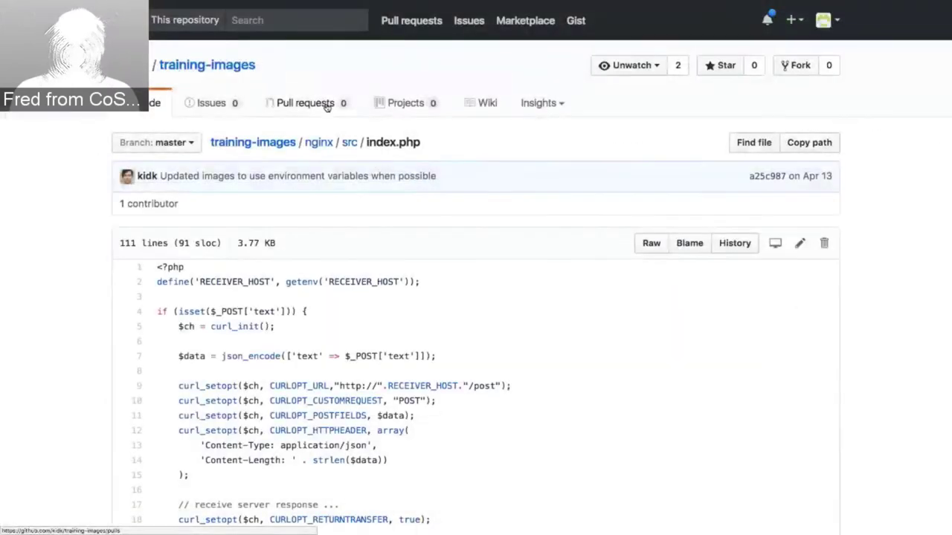
{"action": "scroll", "coordinate": [433, 210], "scroll_direction": "down", "scroll_amount": 1}
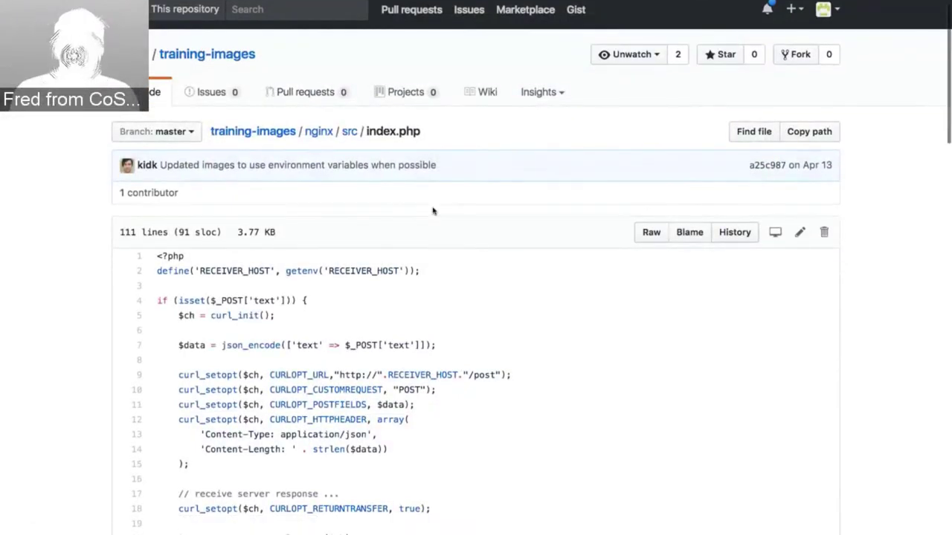
{"action": "scroll", "coordinate": [433, 211], "scroll_direction": "down", "scroll_amount": 3}
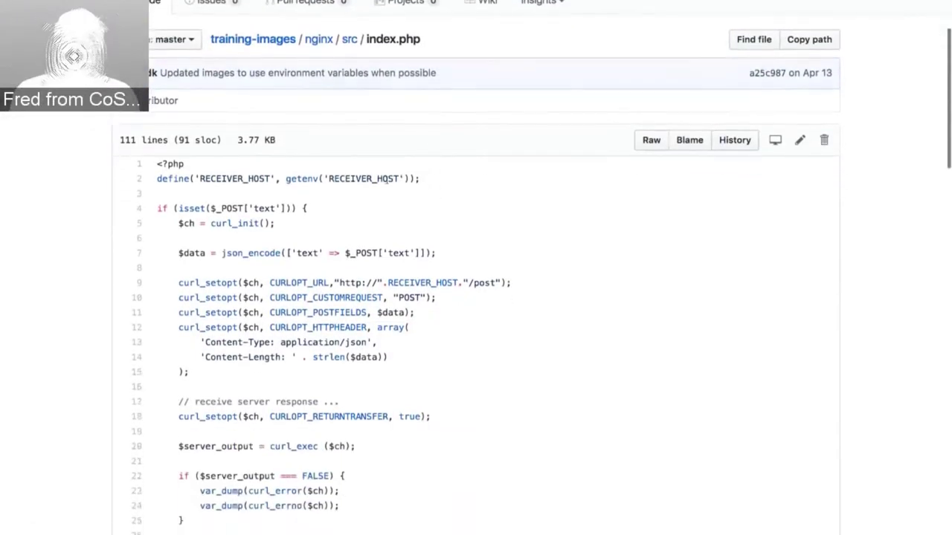
{"action": "double_click", "coordinate": [373, 178]}
{"action": "scroll", "coordinate": [485, 206], "scroll_direction": "down", "scroll_amount": 2}
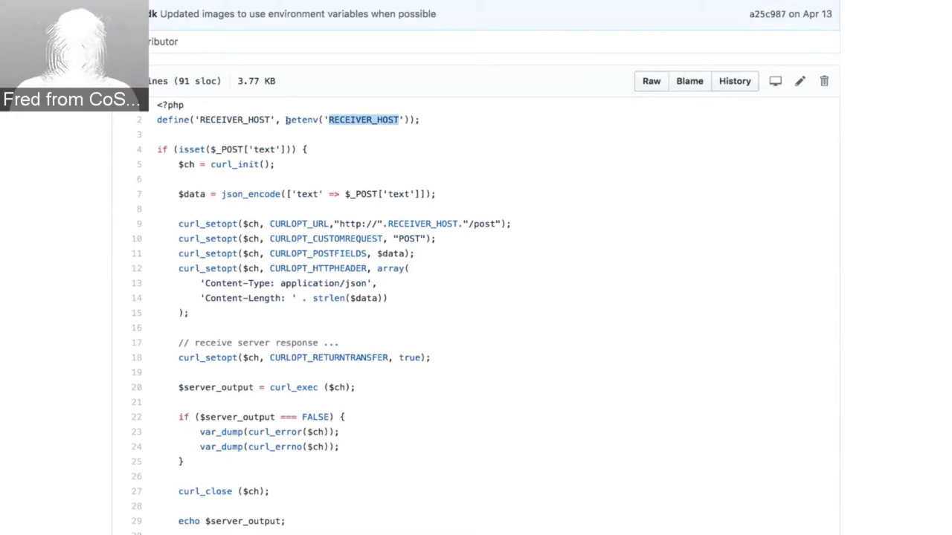
{"action": "left_click_drag", "start_coordinate": [287, 120], "coordinate": [410, 121]}
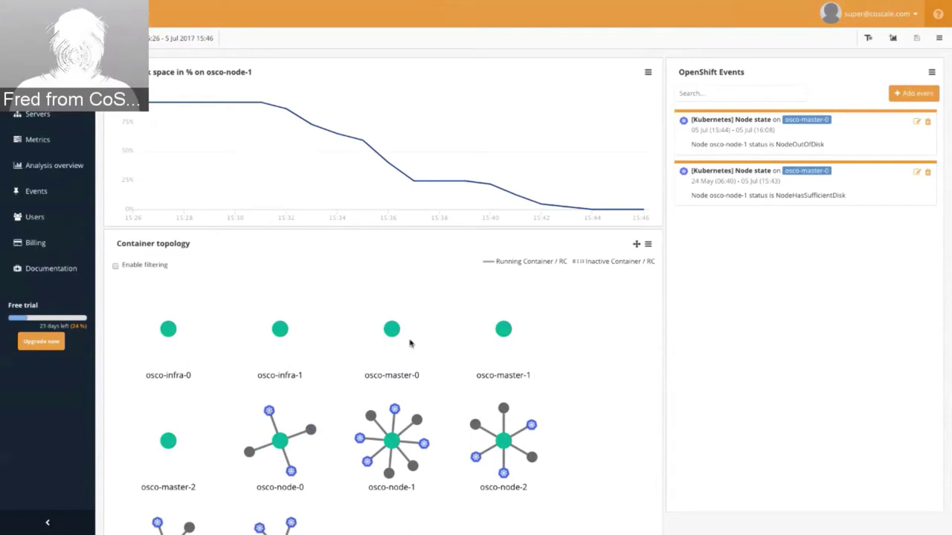
Examine the container topology, including the container details on osco-node-0, alongside the free disk space chart and OpenShift events for osco-node-1.
{"action": "scroll", "coordinate": [513, 446], "scroll_direction": "down", "scroll_amount": 1}
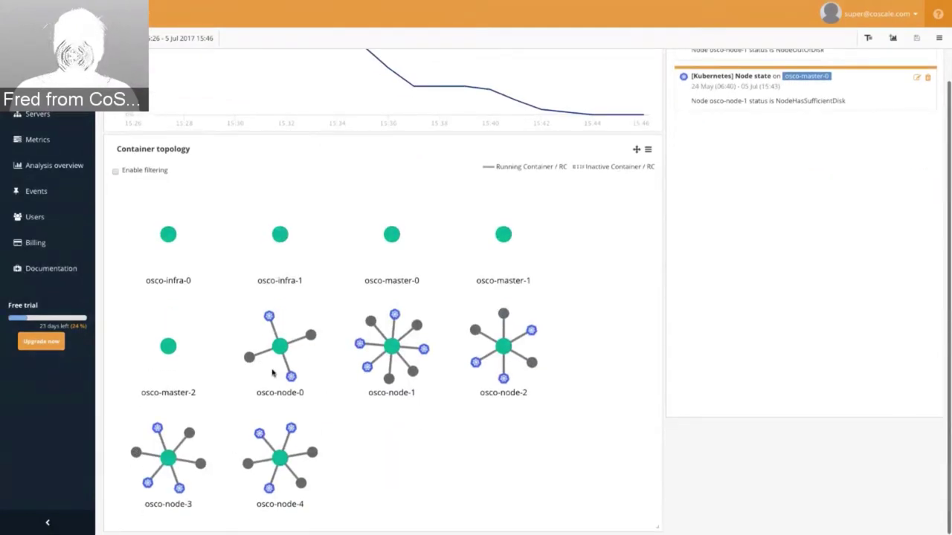
{"action": "mouse_move", "coordinate": [247, 362]}
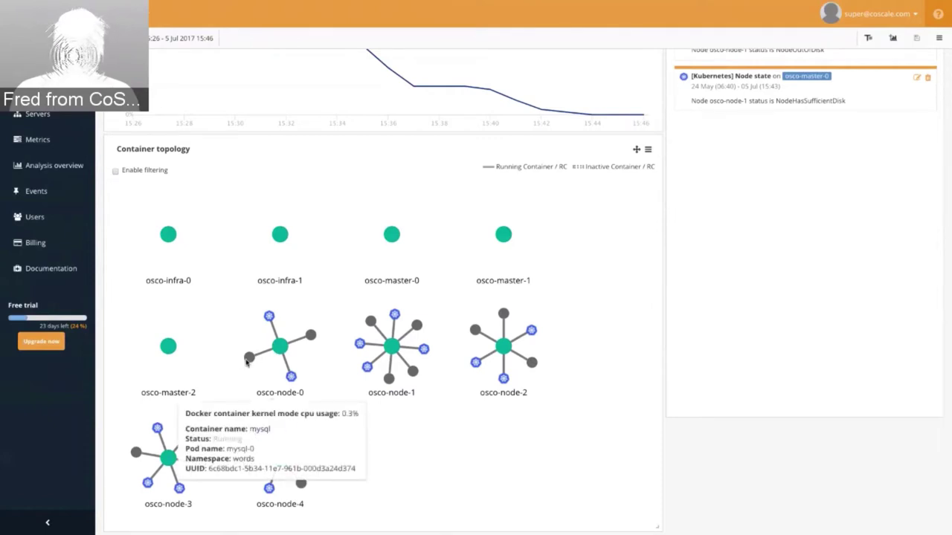
{"action": "scroll", "coordinate": [247, 362], "scroll_direction": "up", "scroll_amount": 2}
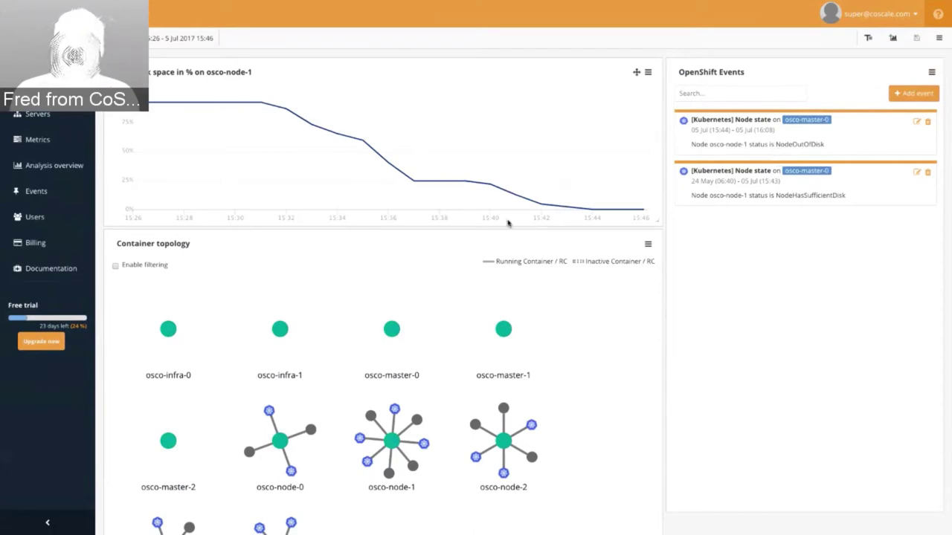
{"action": "scroll", "coordinate": [597, 348], "scroll_direction": "down", "scroll_amount": 1}
{"action": "scroll", "coordinate": [591, 351], "scroll_direction": "down", "scroll_amount": 1}
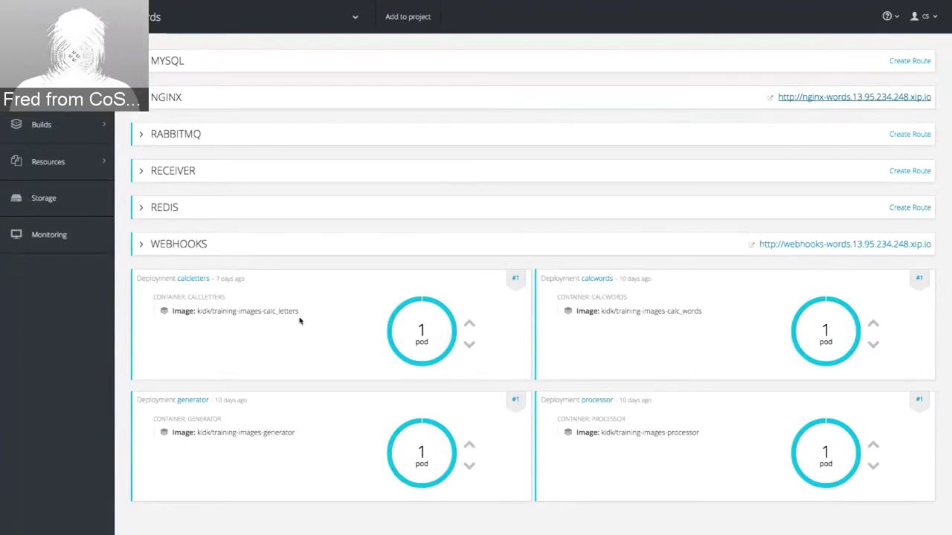
Expand the NGINX service in the project overview and scale its deployment up to 5 pods.
{"action": "left_click", "coordinate": [157, 98]}
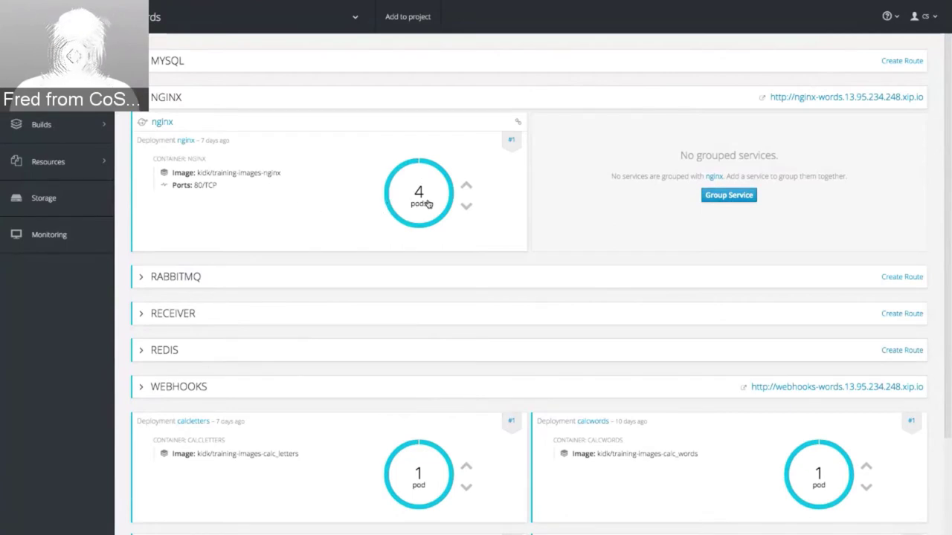
{"action": "left_click", "coordinate": [466, 185]}
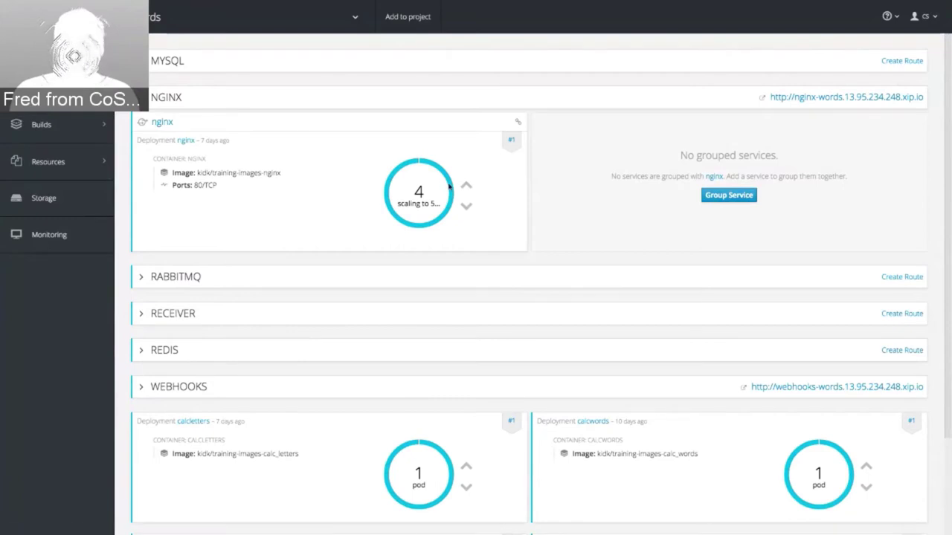
Open the nginx deployment's replica set #1 and check the status of its pods.
{"action": "left_click", "coordinate": [186, 141]}
{"action": "left_click", "coordinate": [290, 165]}
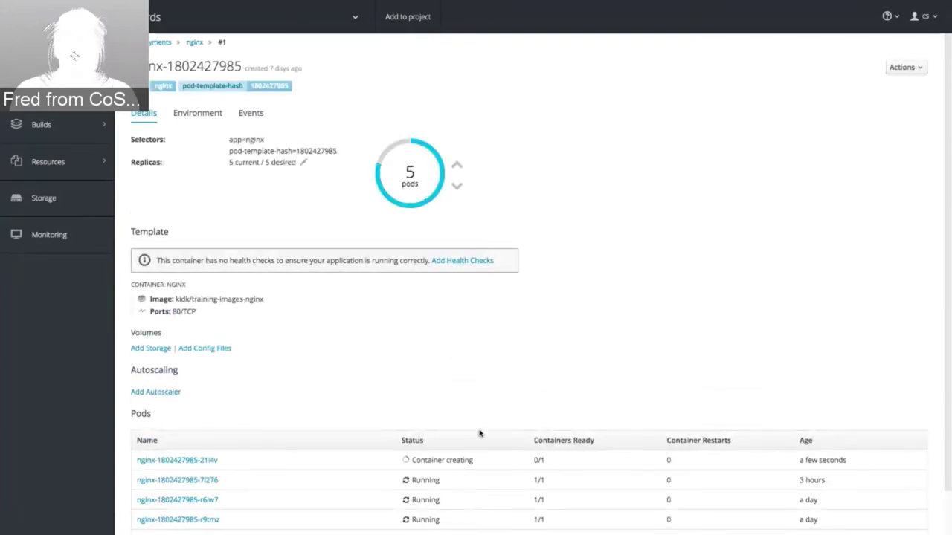
{"action": "scroll", "coordinate": [457, 446], "scroll_direction": "down", "scroll_amount": 1}
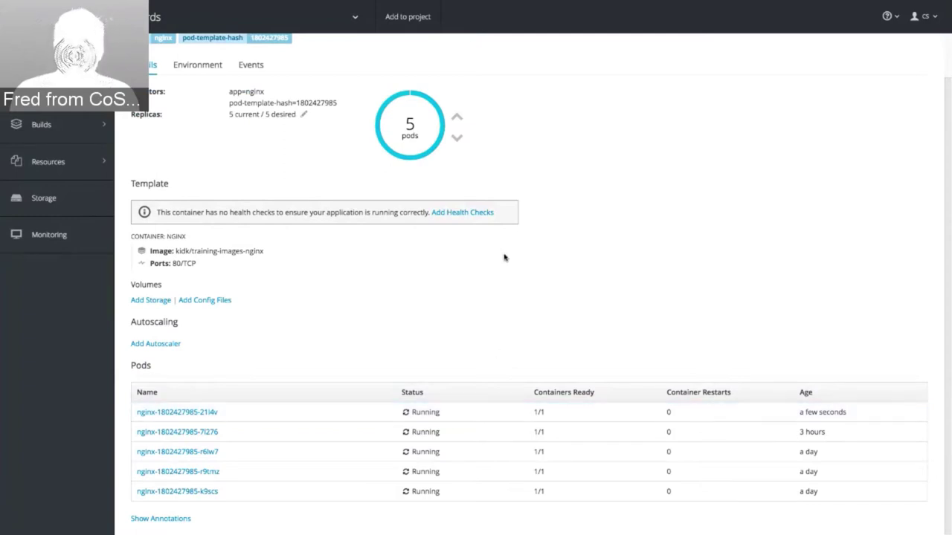
{"action": "scroll", "coordinate": [504, 257], "scroll_direction": "up", "scroll_amount": 1}
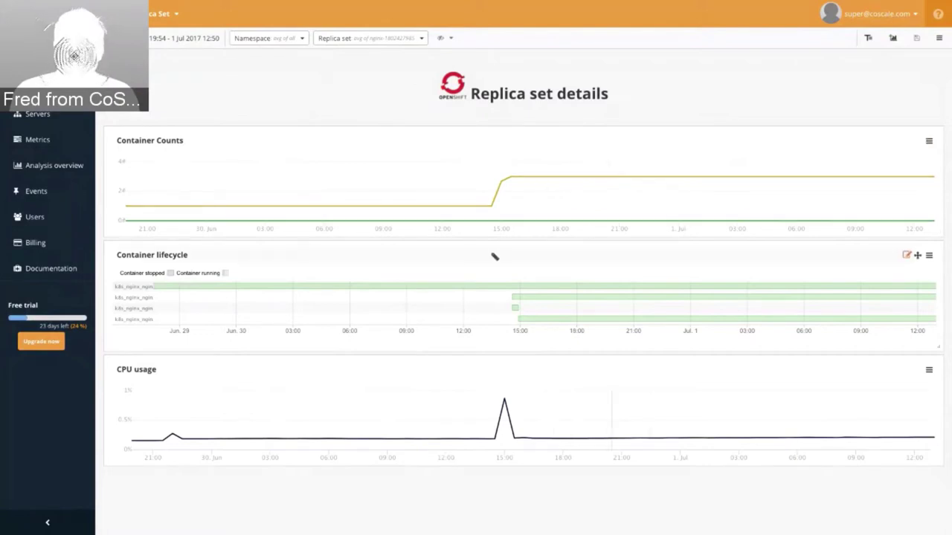
Inspect the running periods of the nginx containers in the Container lifecycle chart of the replica set dashboard.
{"action": "mouse_move", "coordinate": [413, 287]}
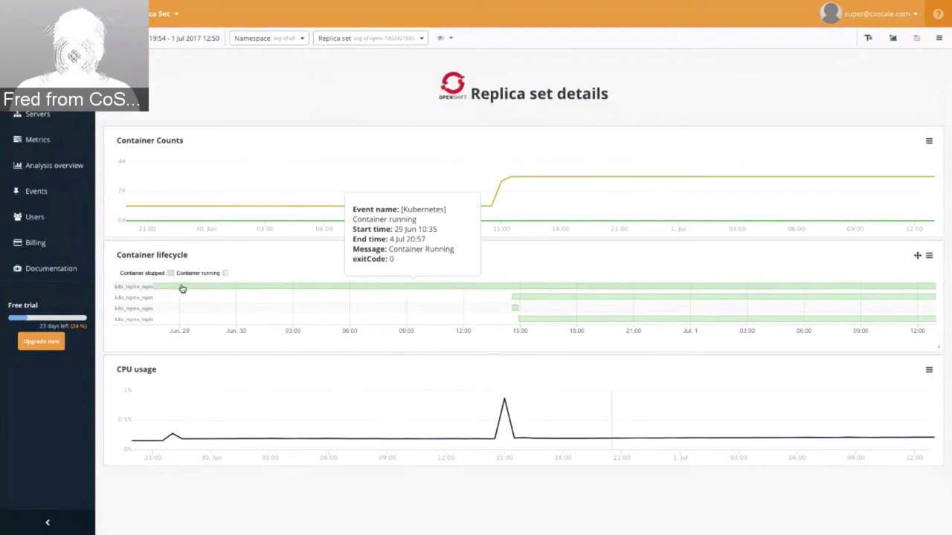
{"action": "mouse_move", "coordinate": [471, 287]}
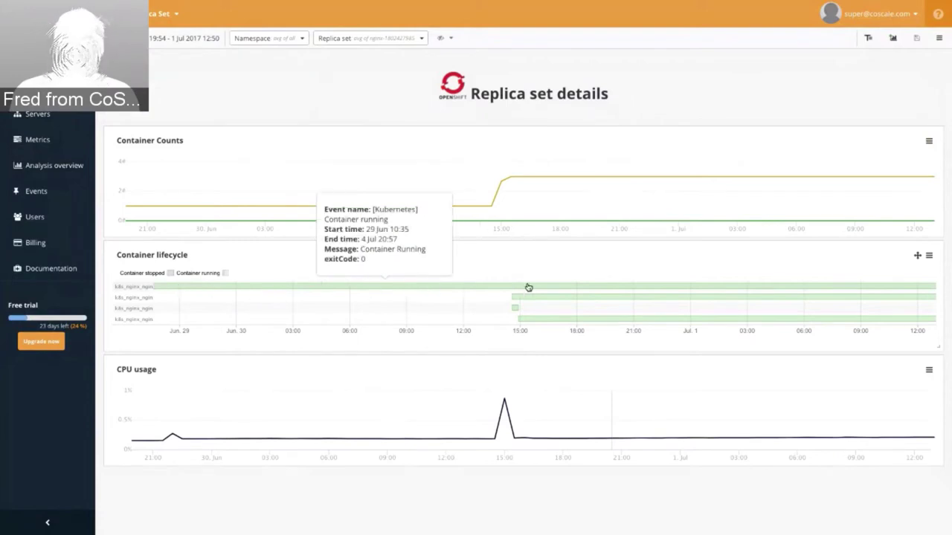
{"action": "mouse_move", "coordinate": [542, 297]}
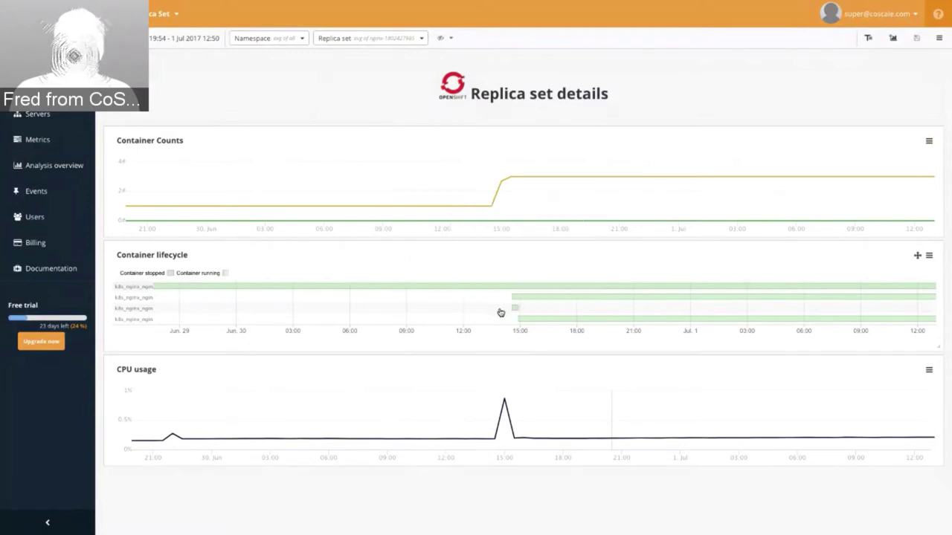
{"action": "mouse_move", "coordinate": [525, 320]}
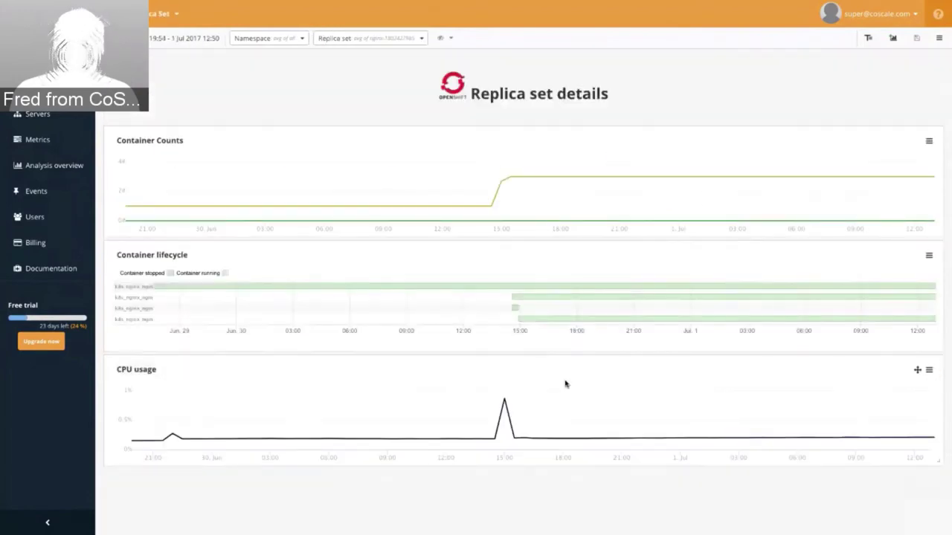
Switch to the "3. Container details" dashboard.
{"action": "mouse_move", "coordinate": [404, 4]}
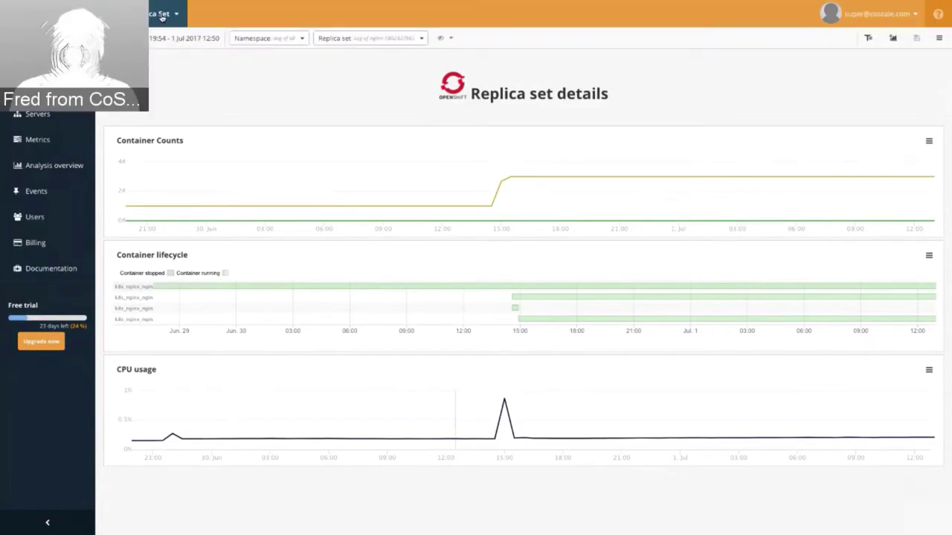
{"action": "left_click", "coordinate": [161, 15]}
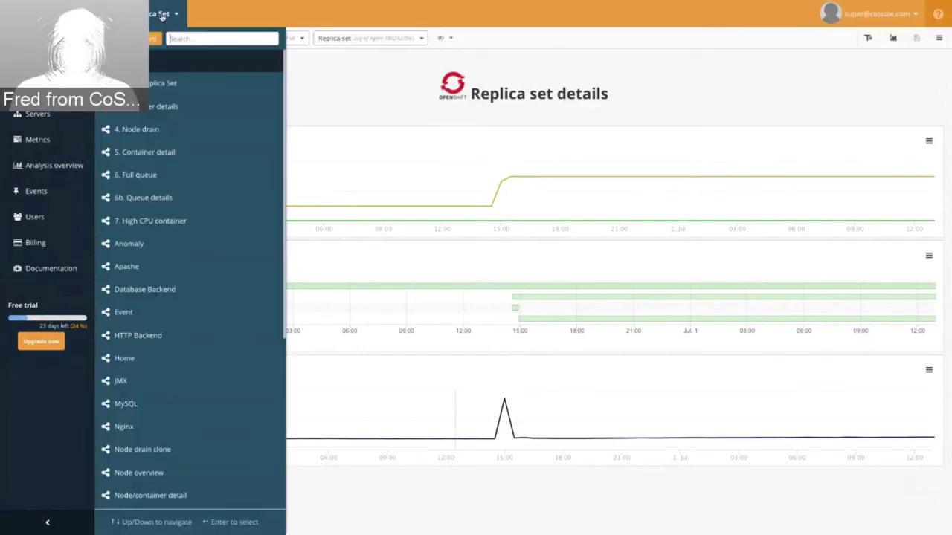
{"action": "left_click", "coordinate": [166, 112]}
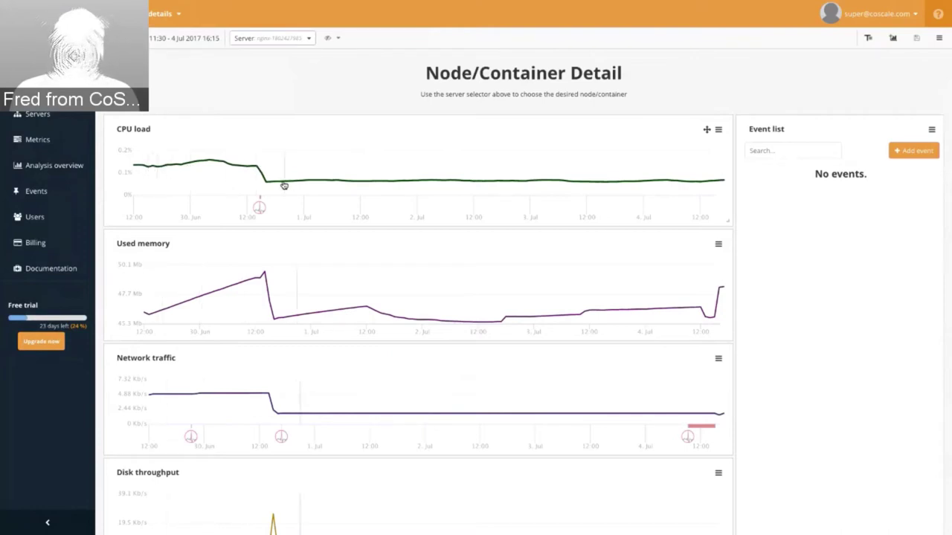
{"action": "left_click", "coordinate": [312, 38]}
{"action": "scroll", "coordinate": [315, 125], "scroll_direction": "down", "scroll_amount": 3}
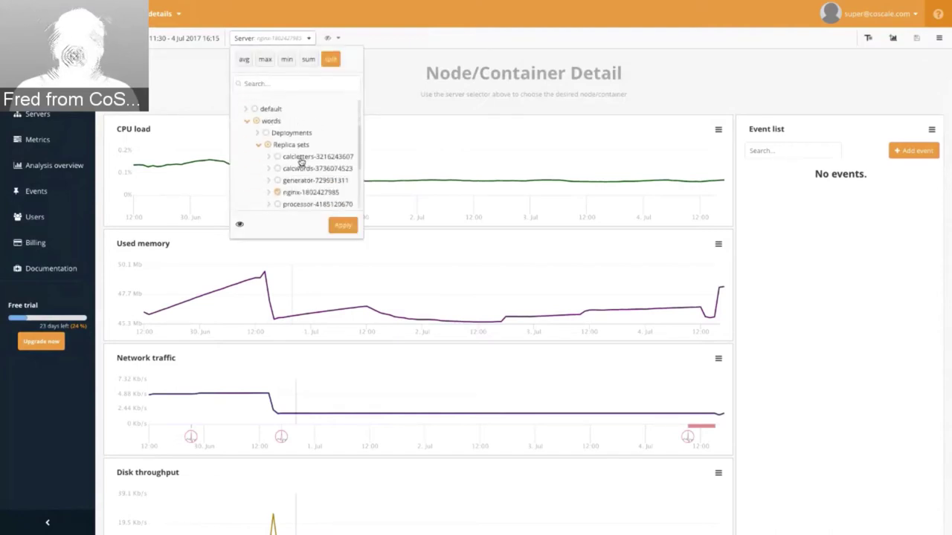
{"action": "scroll", "coordinate": [300, 190], "scroll_direction": "down", "scroll_amount": 1}
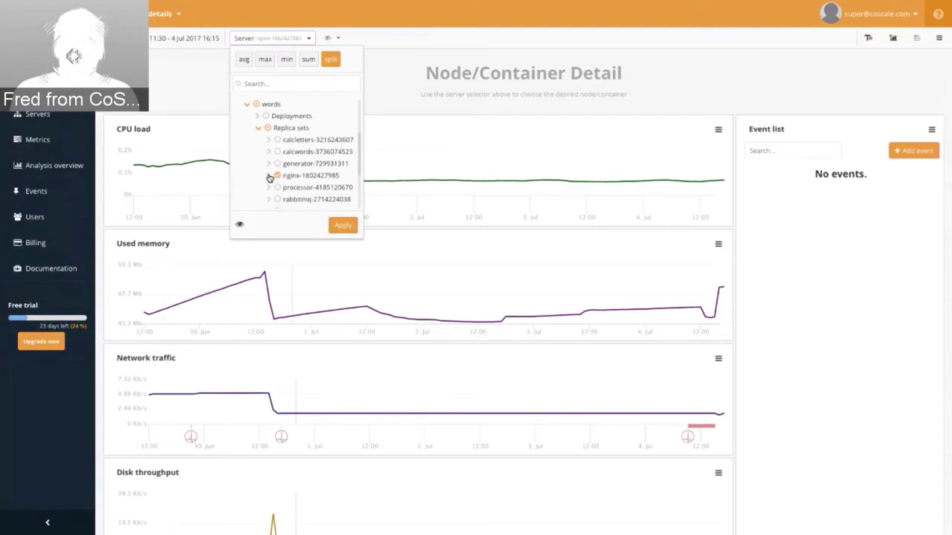
{"action": "left_click", "coordinate": [268, 181]}
{"action": "scroll", "coordinate": [312, 175], "scroll_direction": "down", "scroll_amount": 1}
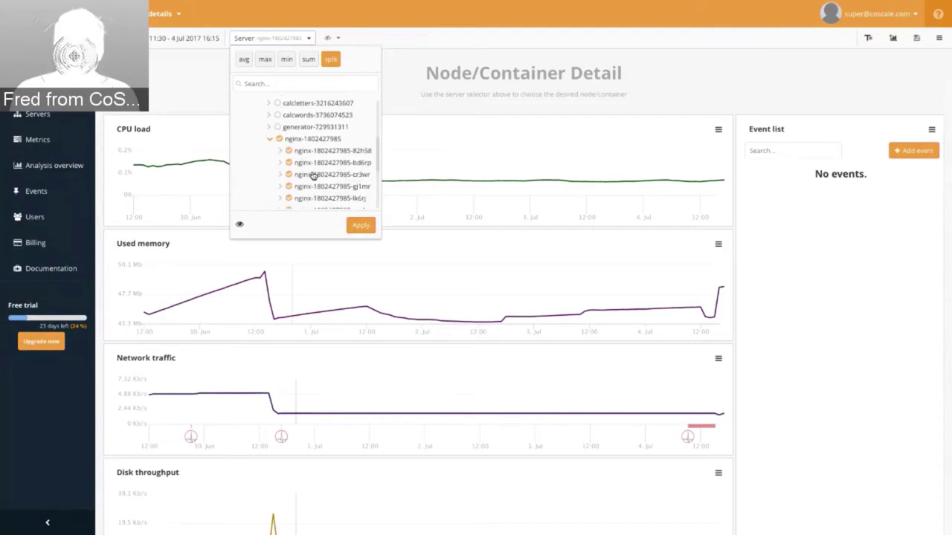
{"action": "left_click", "coordinate": [362, 226]}
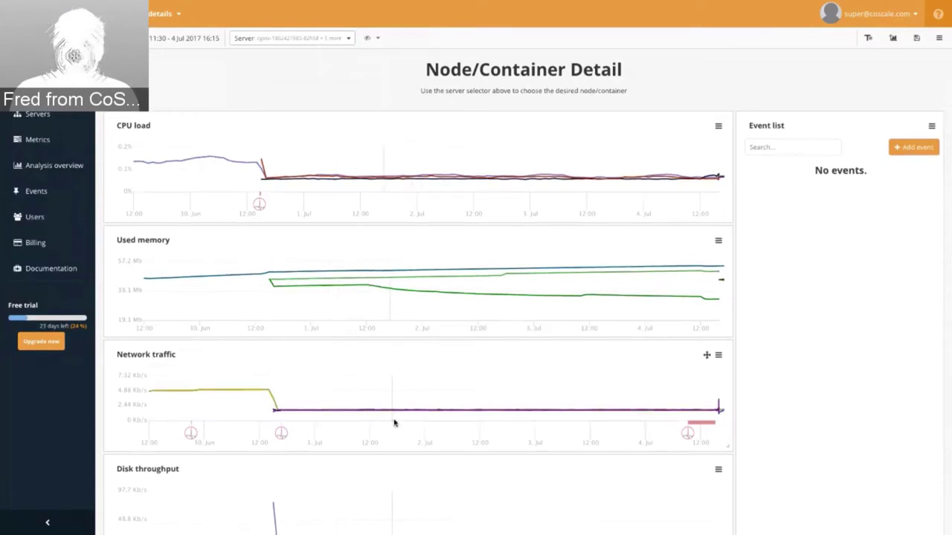
{"action": "scroll", "coordinate": [394, 423], "scroll_direction": "down", "scroll_amount": 1}
{"action": "scroll", "coordinate": [393, 423], "scroll_direction": "up", "scroll_amount": 1}
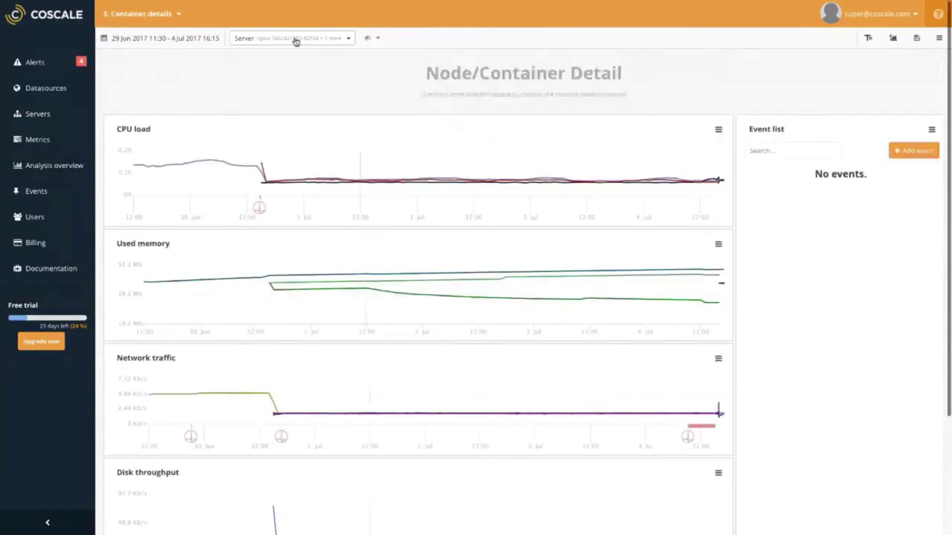
{"action": "left_click", "coordinate": [293, 38]}
{"action": "scroll", "coordinate": [281, 172], "scroll_direction": "down", "scroll_amount": 1}
{"action": "scroll", "coordinate": [280, 172], "scroll_direction": "down", "scroll_amount": 2}
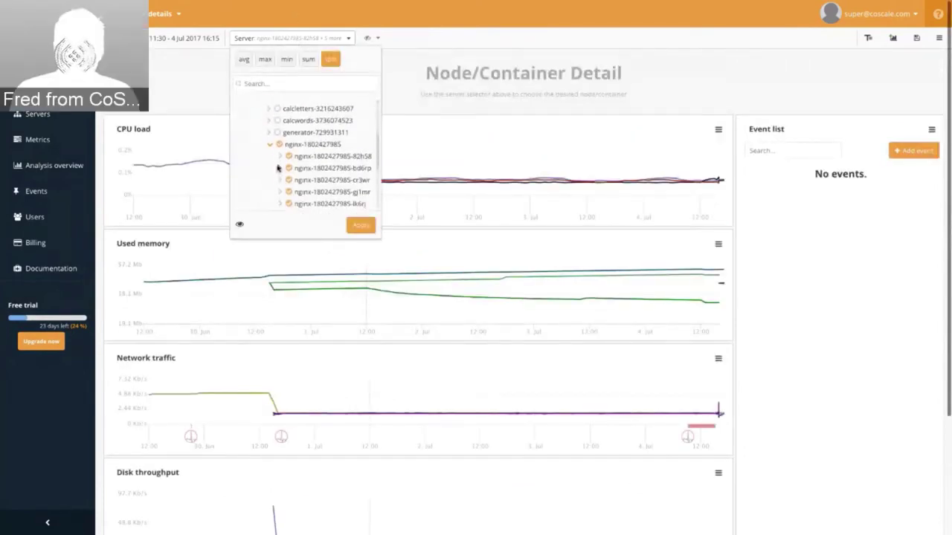
{"action": "left_click", "coordinate": [270, 144]}
{"action": "left_click", "coordinate": [340, 226]}
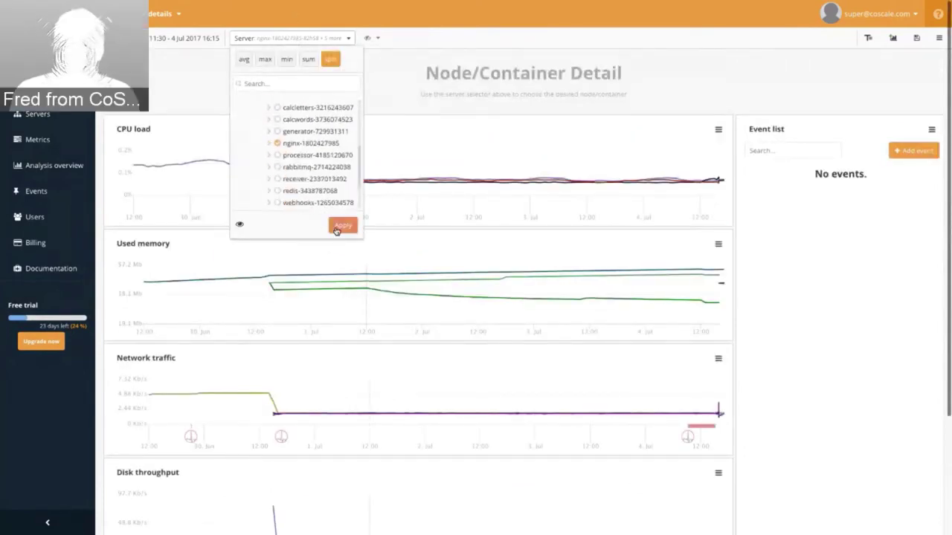
Open the detailed NGINX technology metrics for the replica set, discarding the unsaved dashboard changes.
{"action": "scroll", "coordinate": [418, 236], "scroll_direction": "down", "scroll_amount": 2}
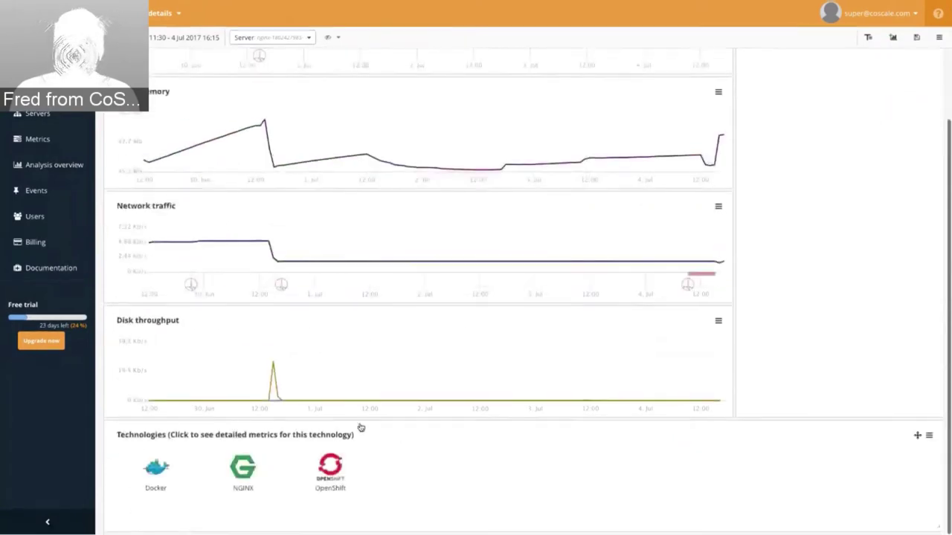
{"action": "left_click", "coordinate": [266, 473]}
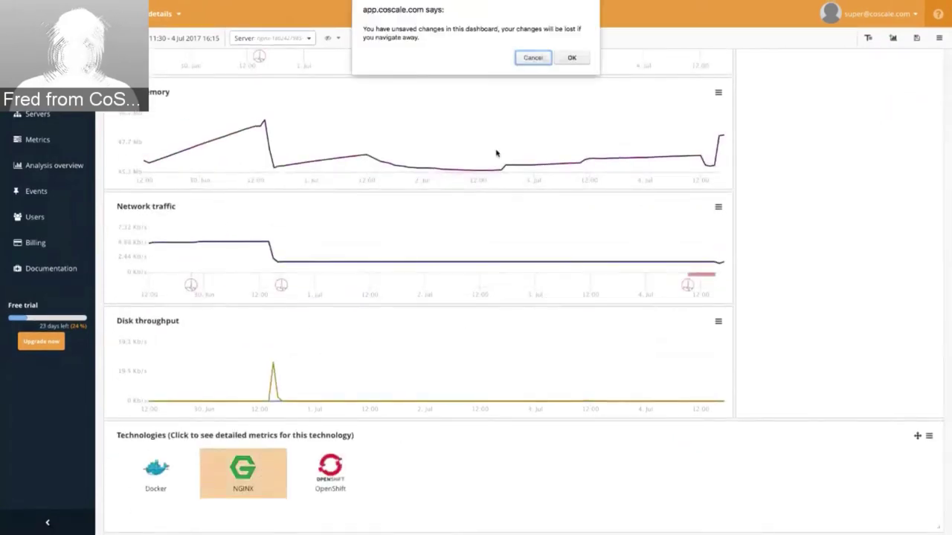
{"action": "left_click", "coordinate": [572, 58]}
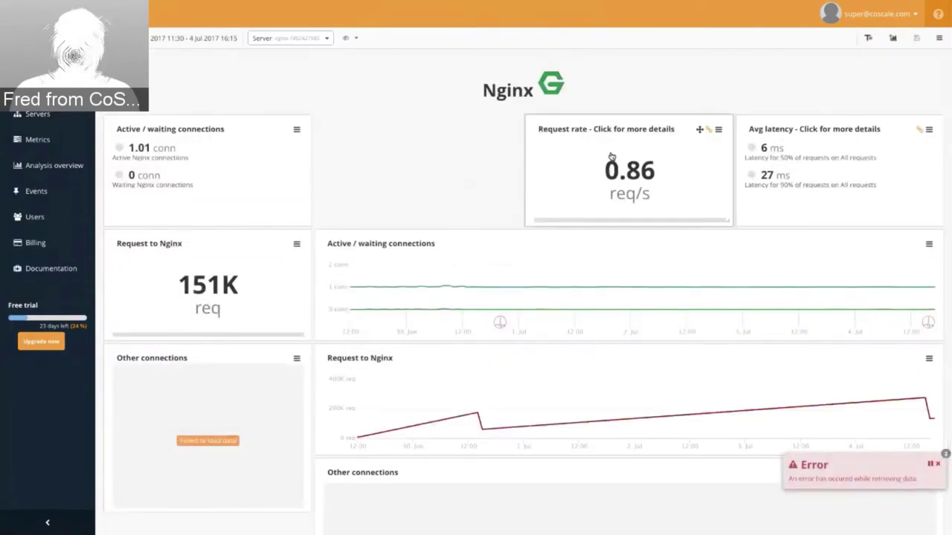
{"action": "left_click", "coordinate": [610, 155]}
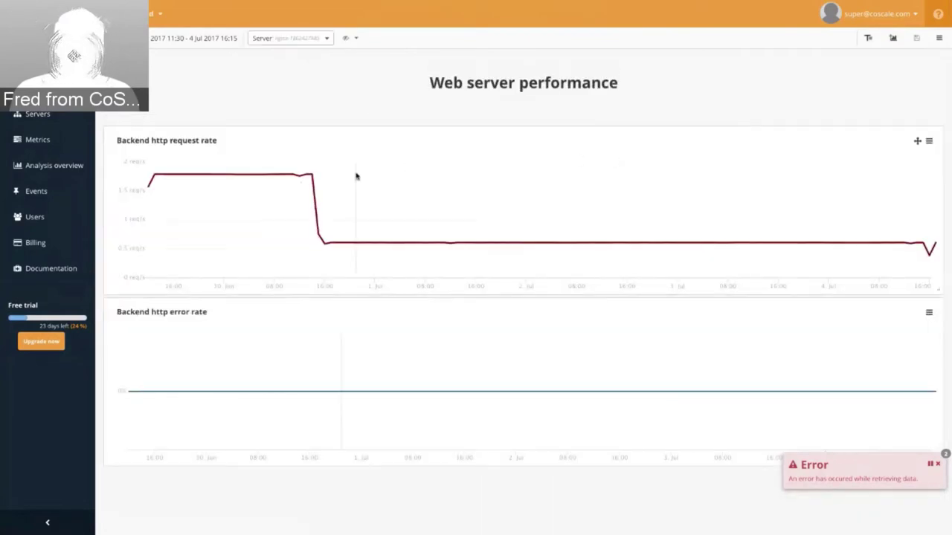
{"action": "left_click", "coordinate": [291, 37]}
{"action": "scroll", "coordinate": [308, 141], "scroll_direction": "down", "scroll_amount": 2}
{"action": "scroll", "coordinate": [309, 141], "scroll_direction": "down", "scroll_amount": 4}
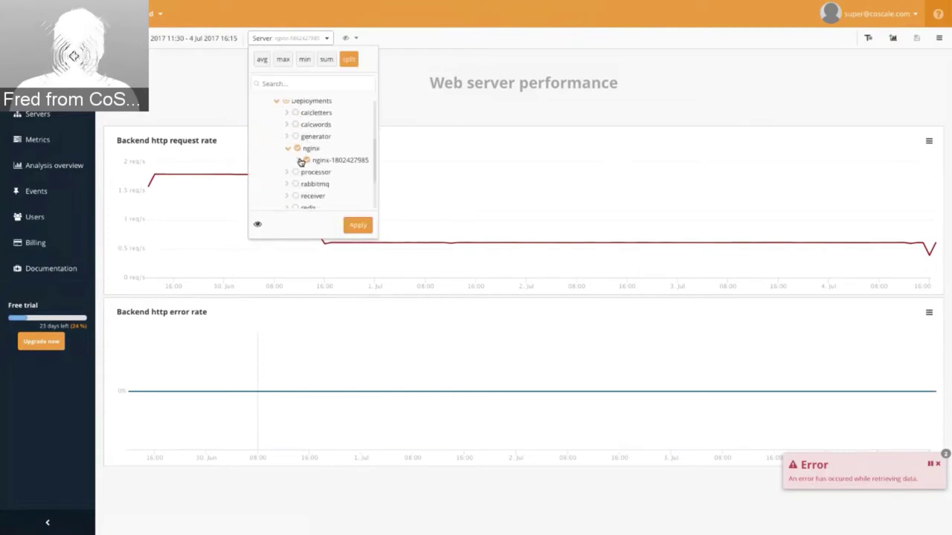
{"action": "left_click", "coordinate": [301, 161]}
{"action": "scroll", "coordinate": [364, 170], "scroll_direction": "down", "scroll_amount": 1}
{"action": "left_click", "coordinate": [390, 226]}
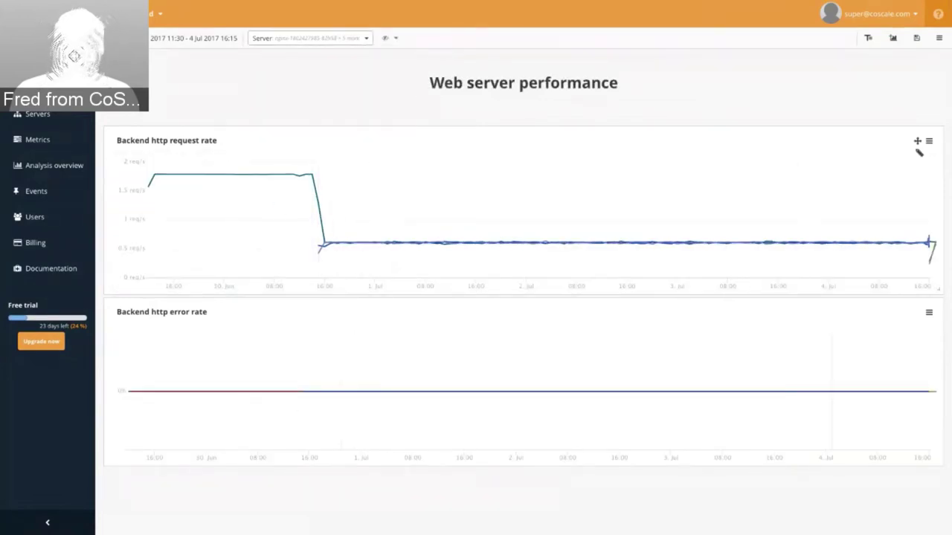
Change the Backend http request rate chart type to Stacked.
{"action": "left_click", "coordinate": [929, 141]}
{"action": "mouse_move", "coordinate": [903, 215]}
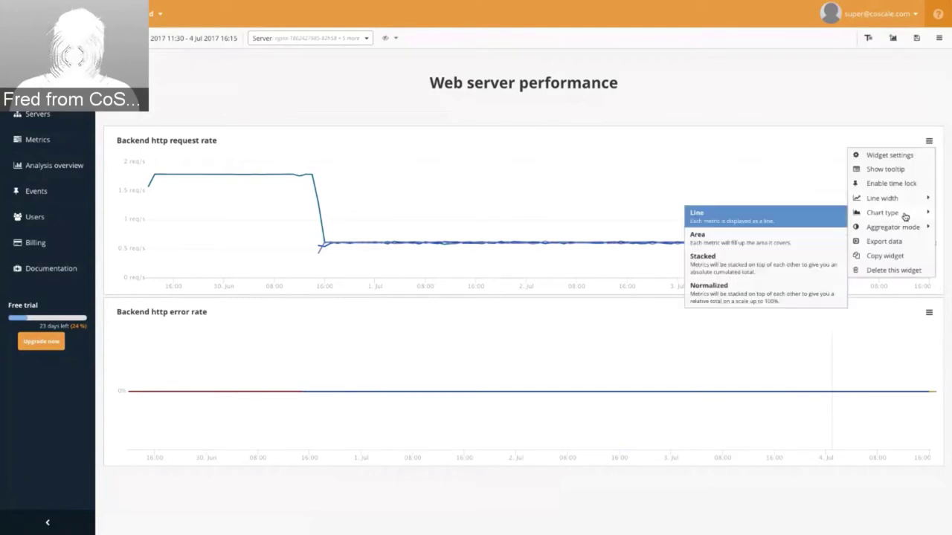
{"action": "left_click", "coordinate": [765, 260]}
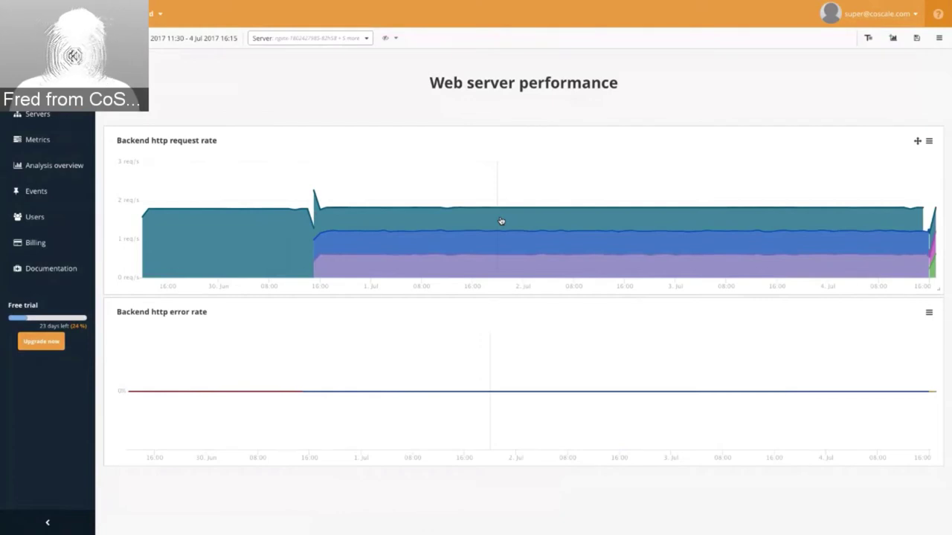
Switch to the iTerm2 terminal and run oadm to list its available commands.
{"action": "key", "text": "ctrl+Left"}
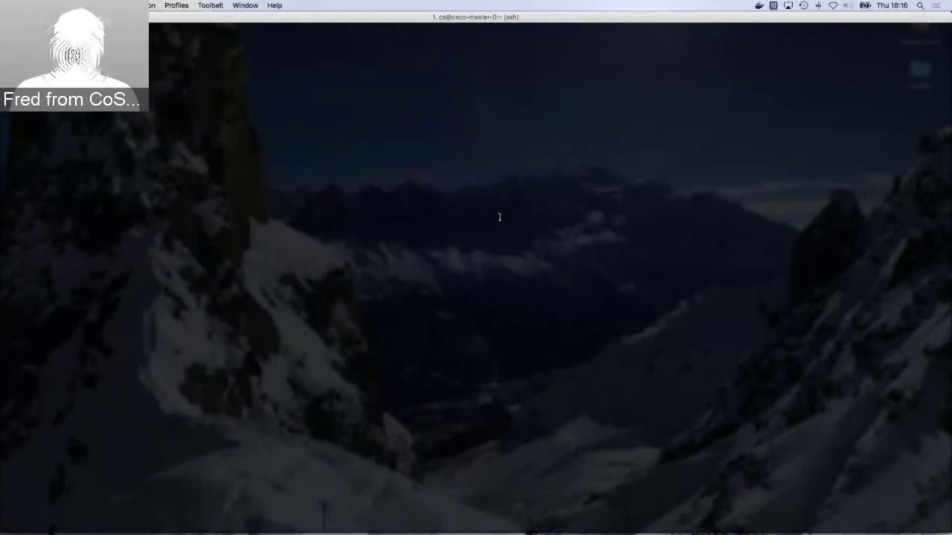
{"action": "type", "text": "m"}
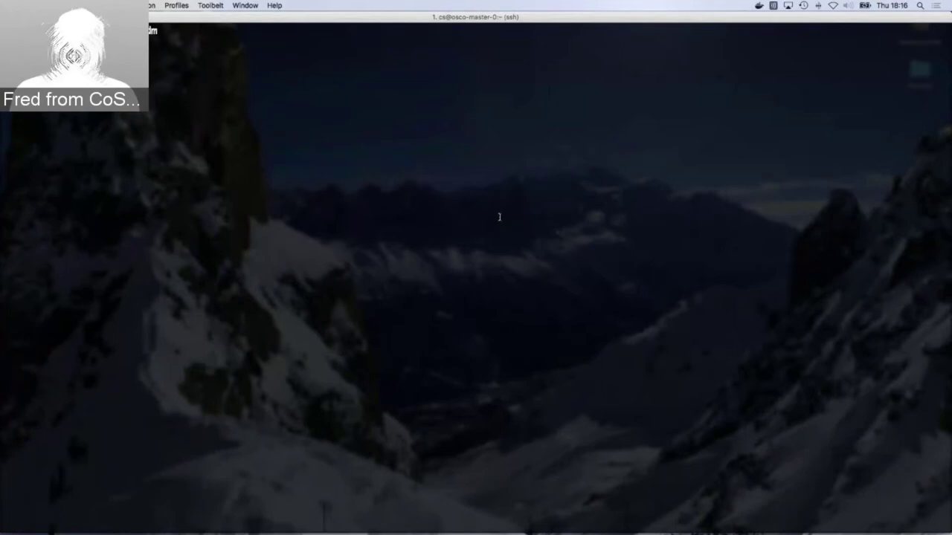
{"action": "key", "text": "Return"}
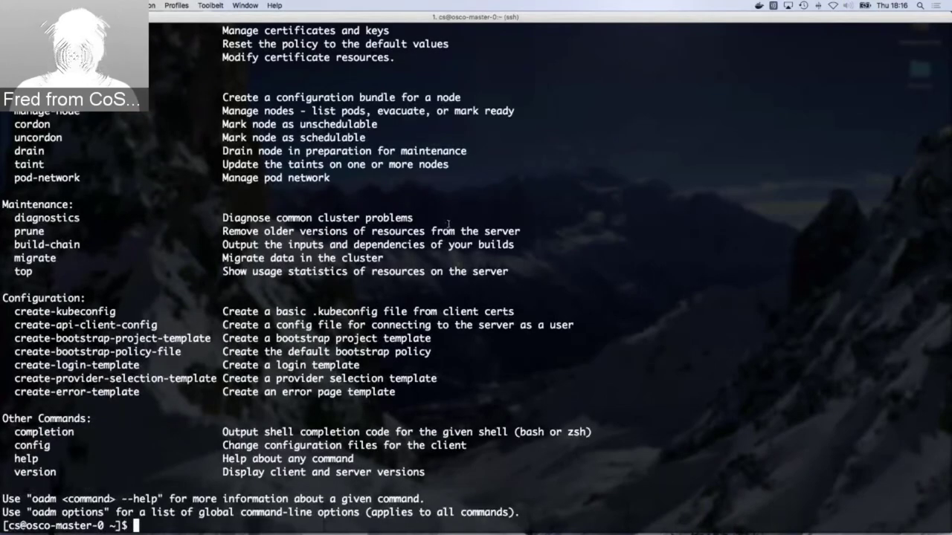
Highlight the drain entry in the command list and try to drain the node with "oadm drain osco-node-2".
{"action": "triple_click", "coordinate": [172, 151]}
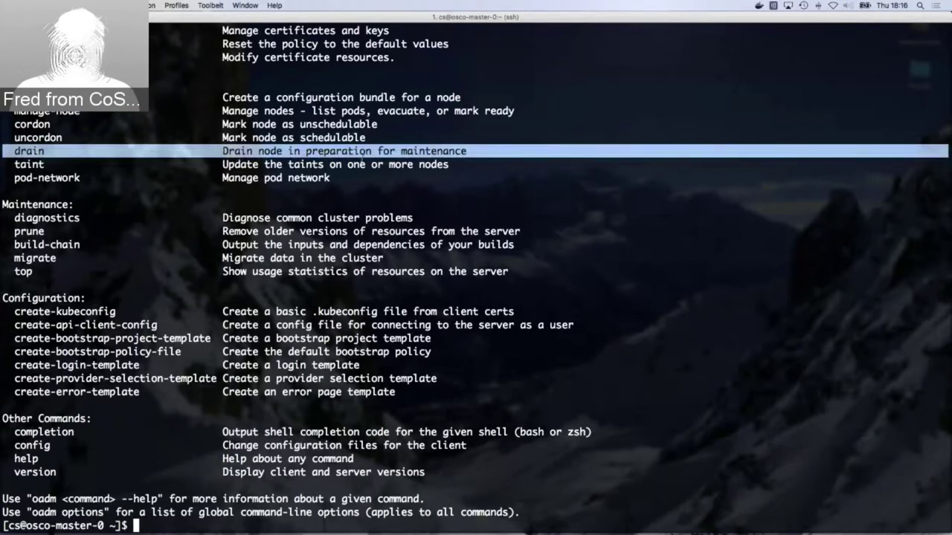
{"action": "type", "text": "oadm "}
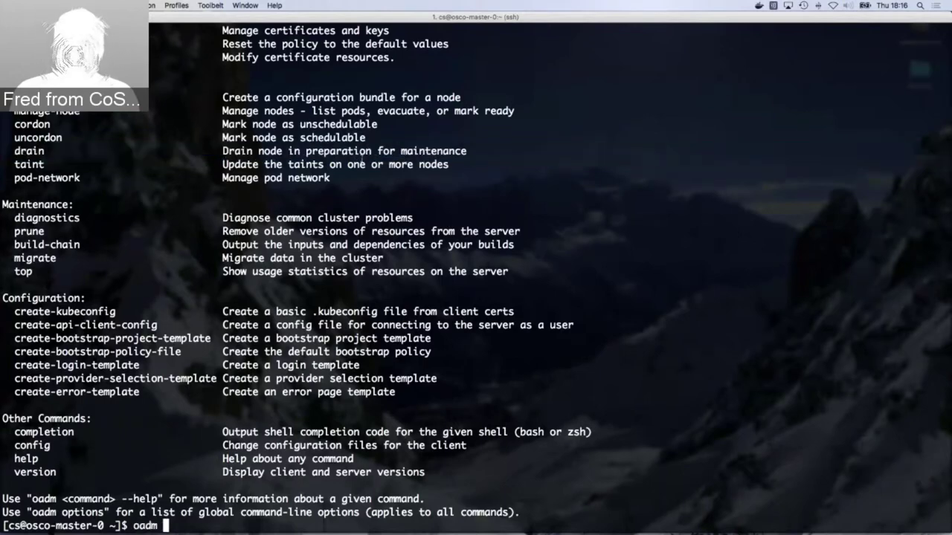
{"action": "type", "text": "drain "}
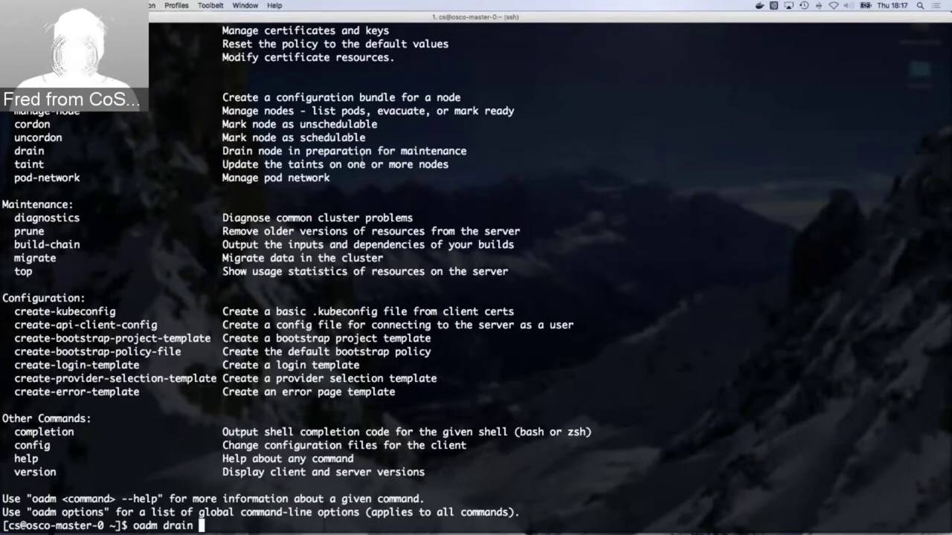
{"action": "type", "text": "osco-node-2"}
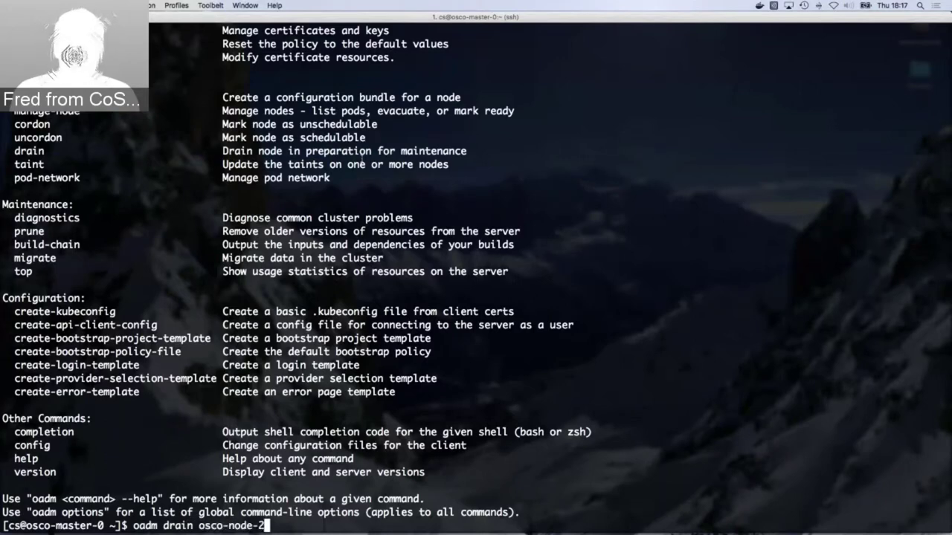
{"action": "key", "text": "Return"}
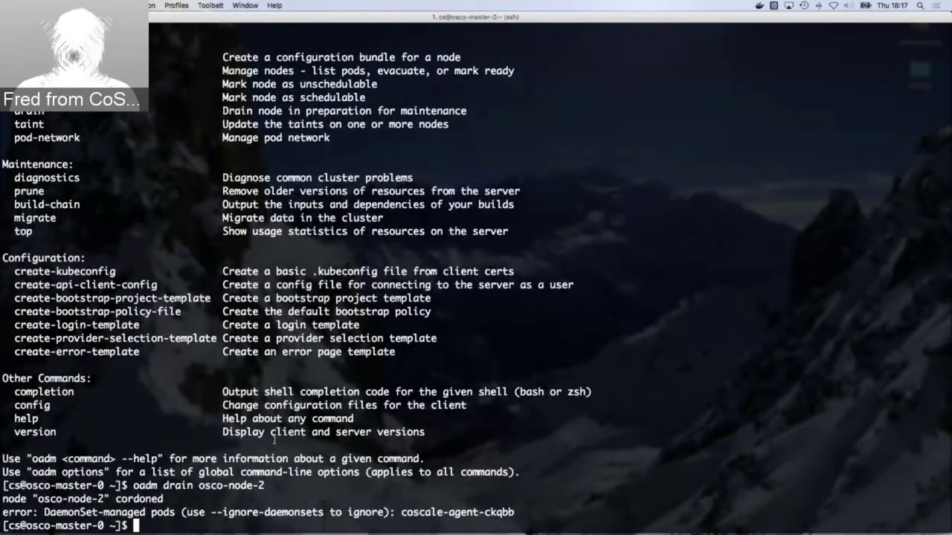
Rerun the node drain with the daemonsets option added: "oadm drain --ignore-daemonsets osco-node-2".
{"action": "key", "text": "Up"}
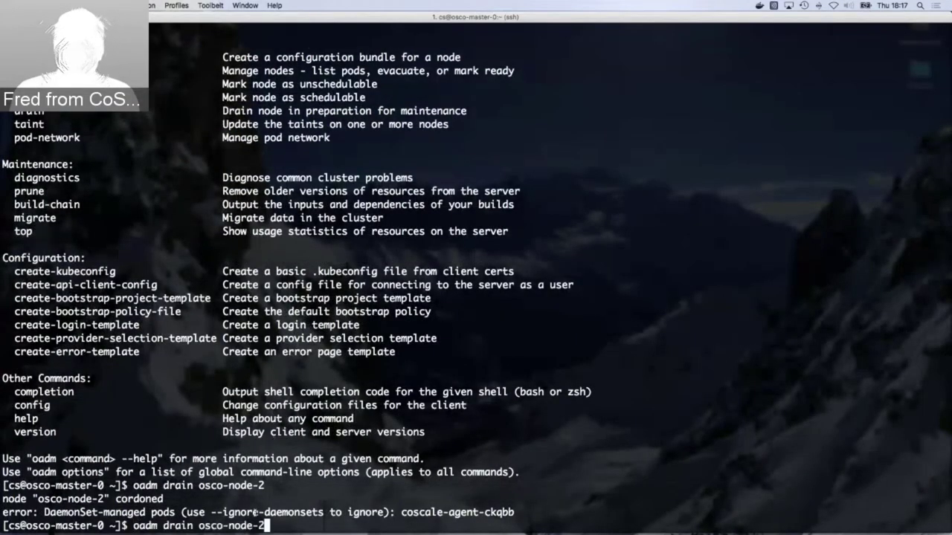
{"action": "key", "text": "alt+b"}
{"action": "key", "text": "alt+b"}
{"action": "key", "text": "alt+b"}
{"action": "type", "text": "--ignore"}
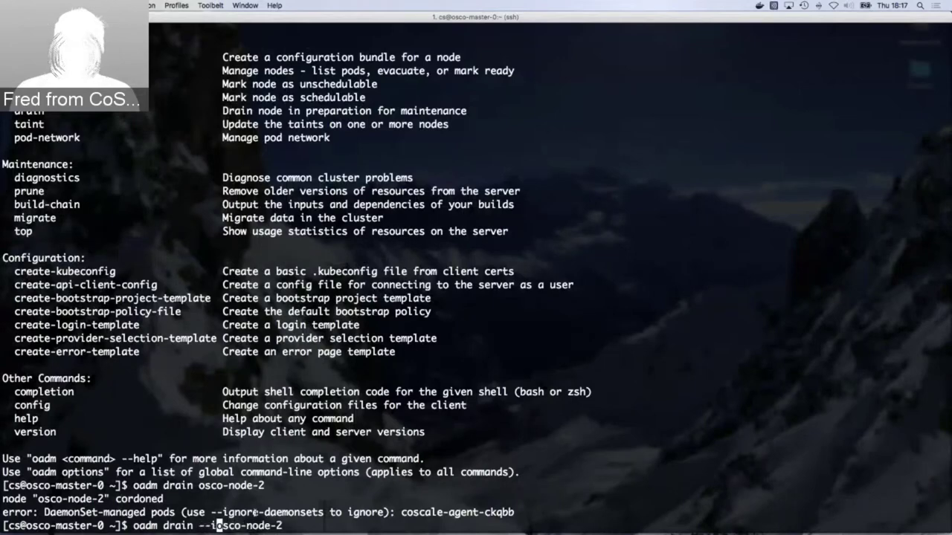
{"action": "type", "text": "-daemonsets"}
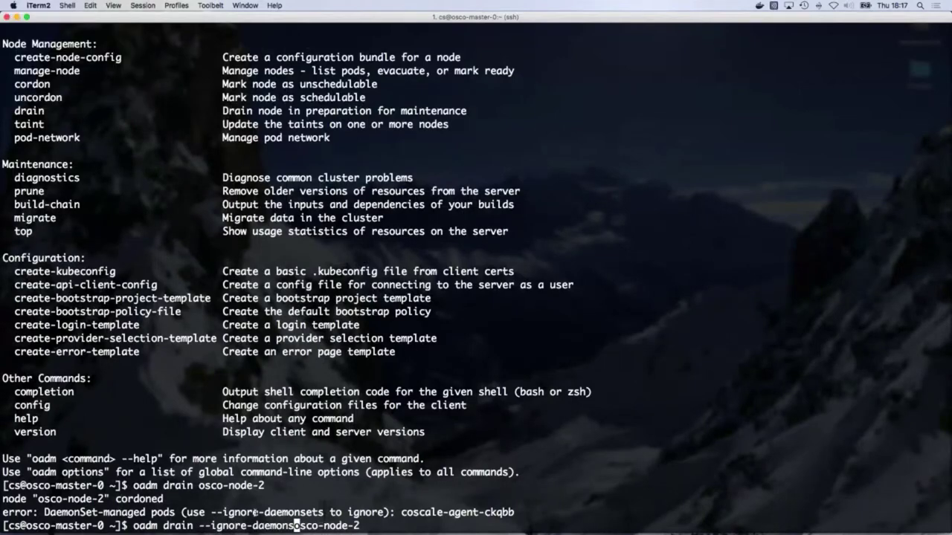
{"action": "key", "text": "Return"}
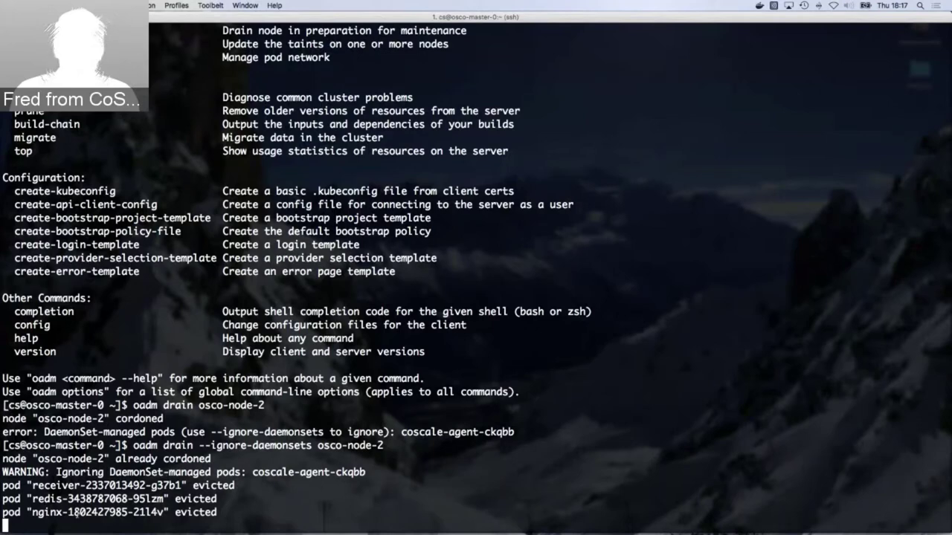
Switch back to CoScale and set the Node drain dashboard's custom time range to end on 30 Jun 2017 at 14:30.
{"action": "key", "text": "super+Tab"}
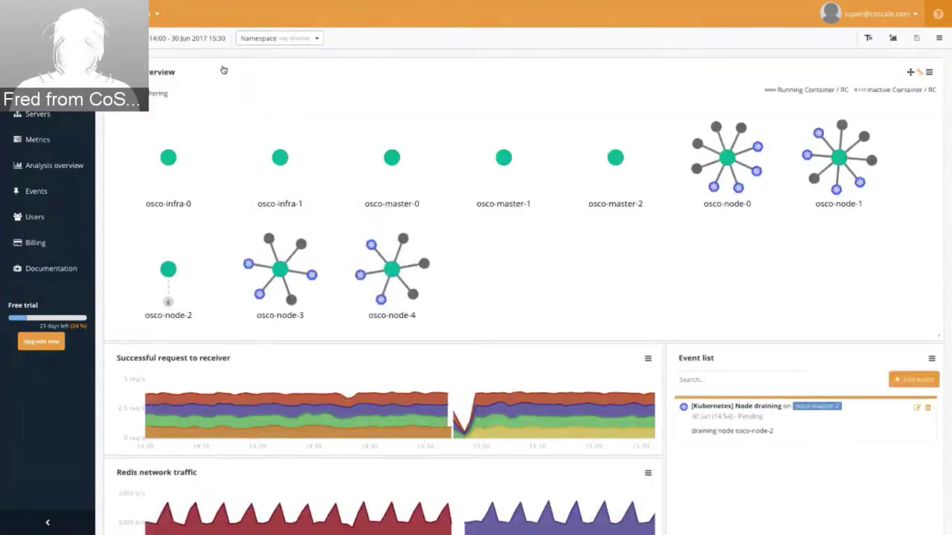
{"action": "left_click", "coordinate": [212, 38]}
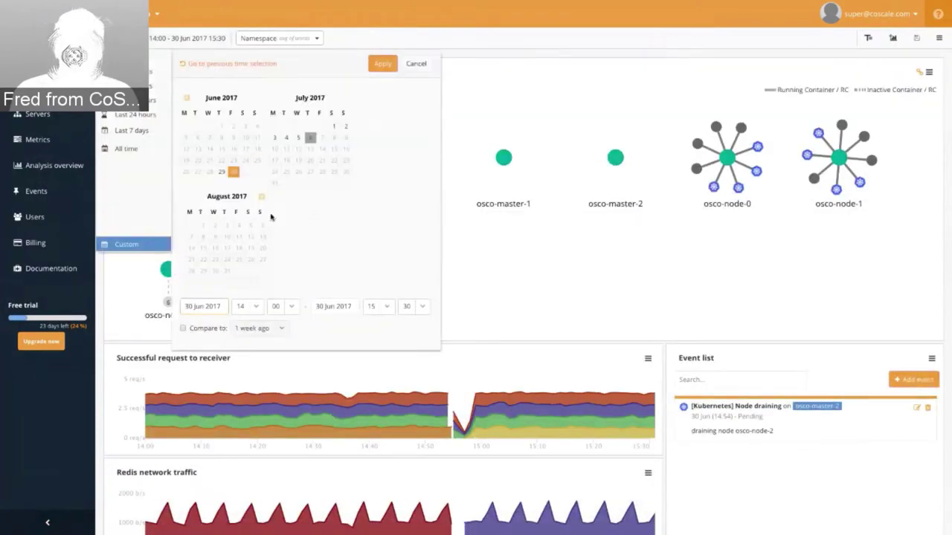
{"action": "left_click", "coordinate": [334, 308]}
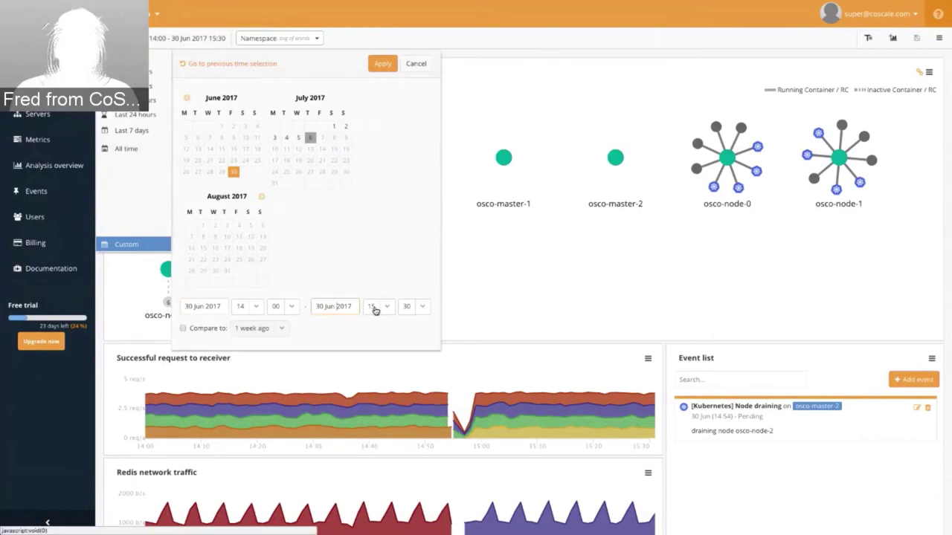
{"action": "left_click", "coordinate": [372, 306]}
{"action": "left_click", "coordinate": [380, 433]}
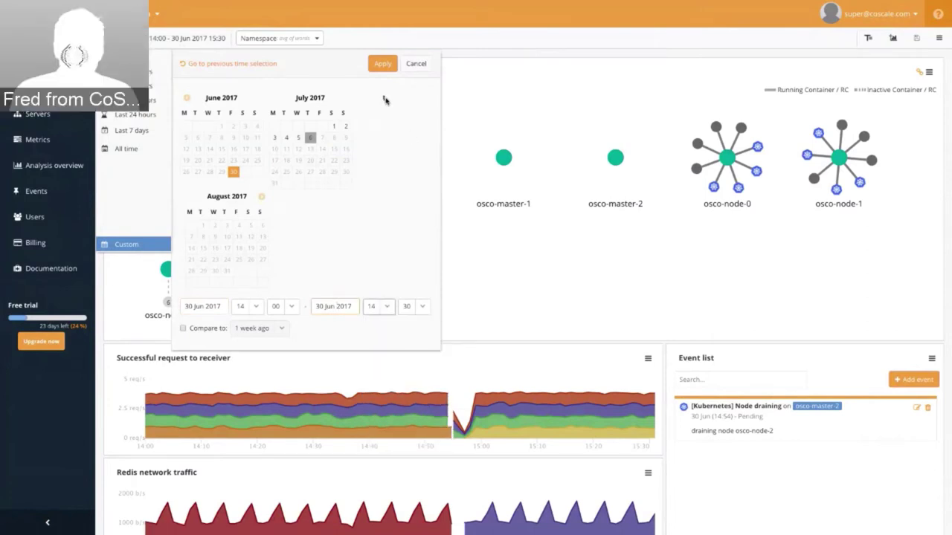
{"action": "left_click", "coordinate": [380, 65]}
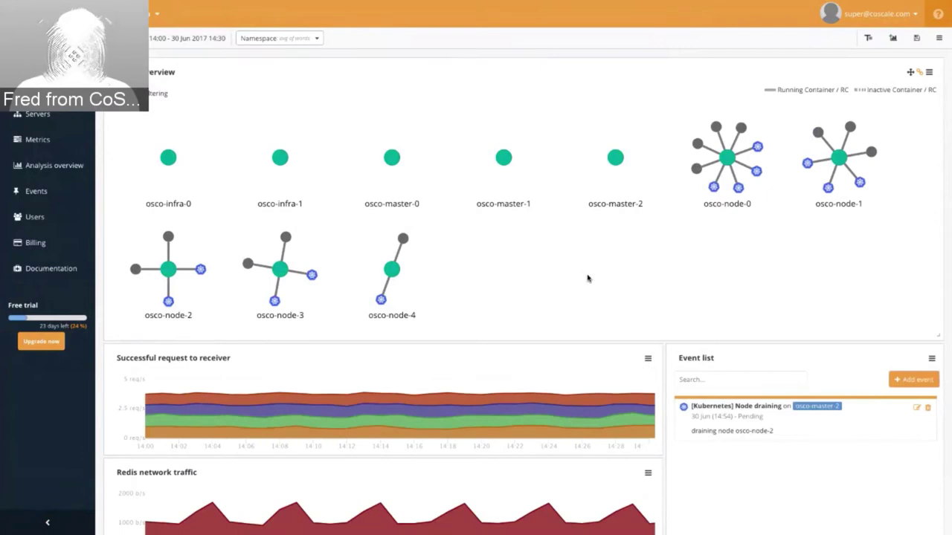
Inspect the details of the containers attached to osco-node-2 in the overview.
{"action": "scroll", "coordinate": [594, 259], "scroll_direction": "down", "scroll_amount": 1}
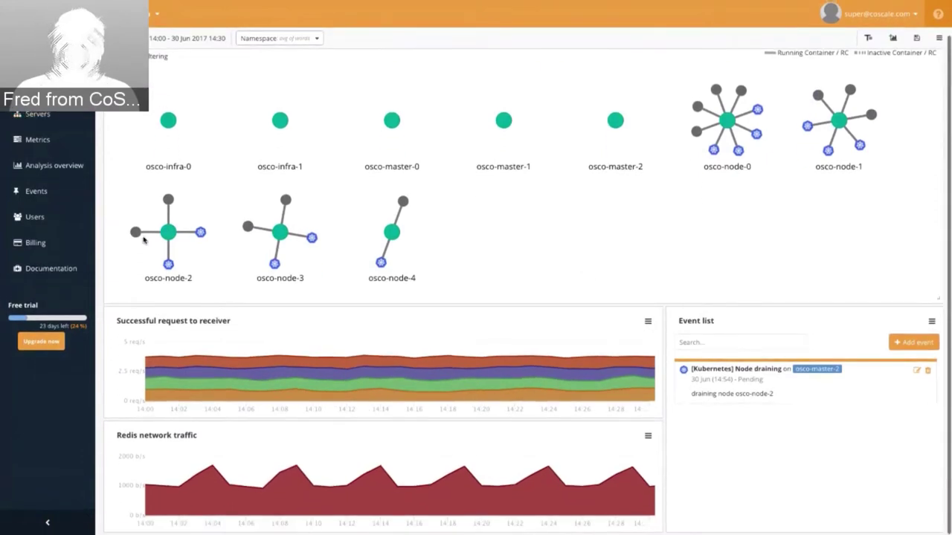
{"action": "mouse_move", "coordinate": [136, 233]}
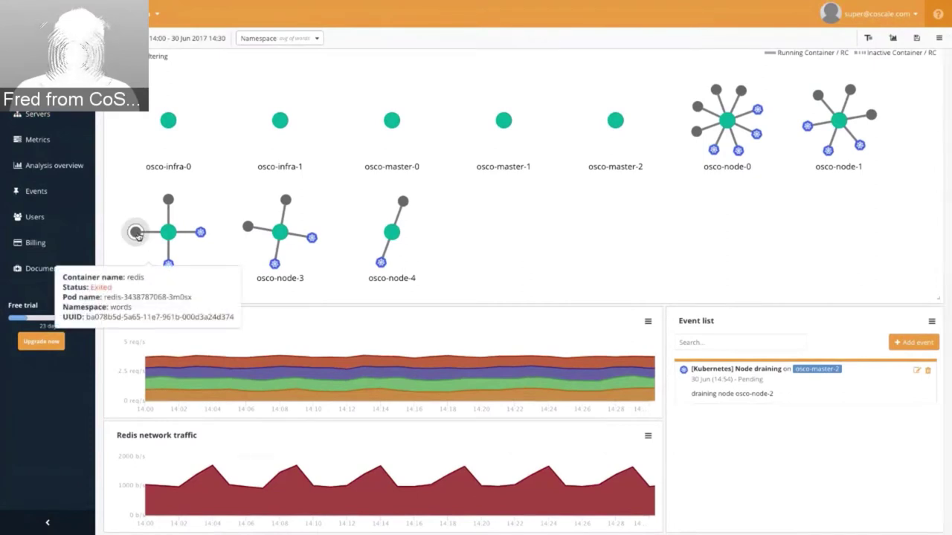
{"action": "mouse_move", "coordinate": [168, 201]}
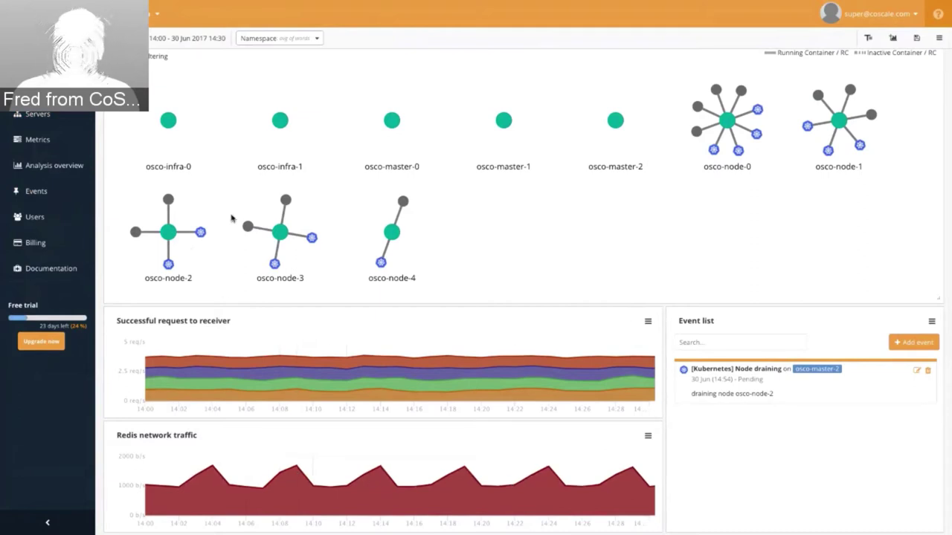
Set the custom time range to end at 15:30 on 30 Jun 2017 and check osco-node-2 in the overview.
{"action": "left_click", "coordinate": [219, 39]}
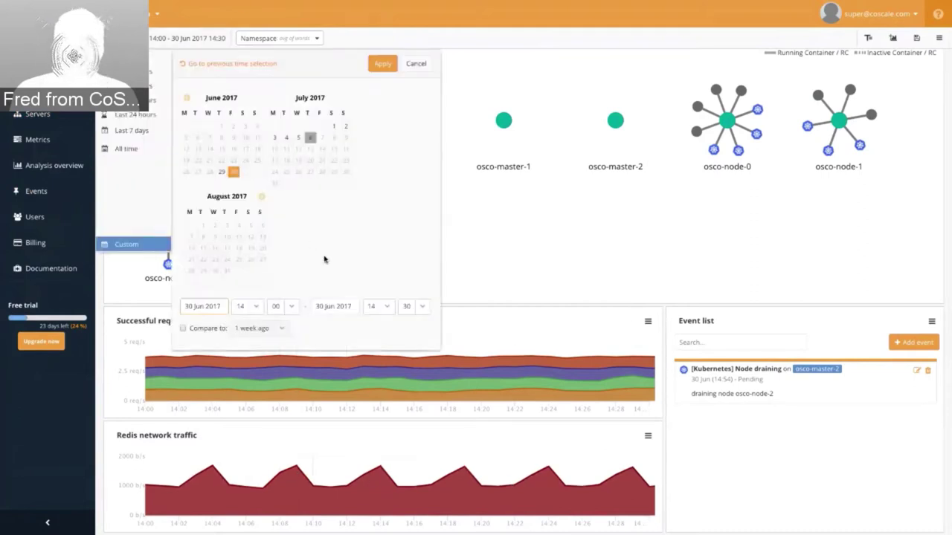
{"action": "left_click", "coordinate": [373, 311]}
{"action": "scroll", "coordinate": [374, 355], "scroll_direction": "down", "scroll_amount": 2}
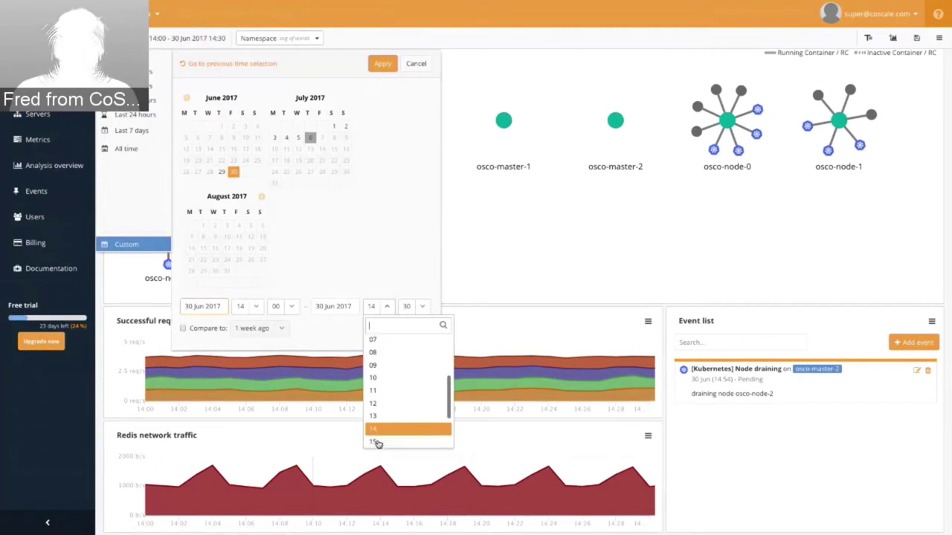
{"action": "left_click", "coordinate": [377, 441]}
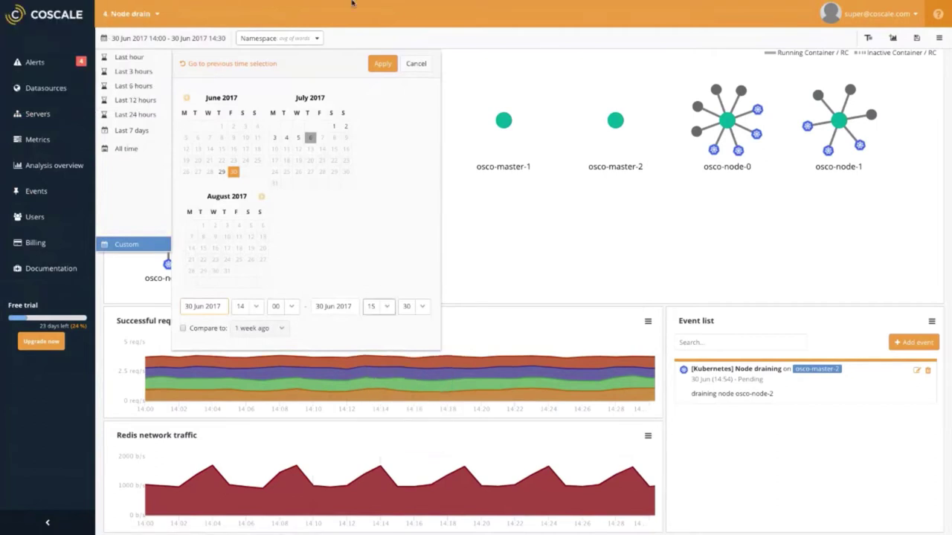
{"action": "left_click", "coordinate": [382, 63]}
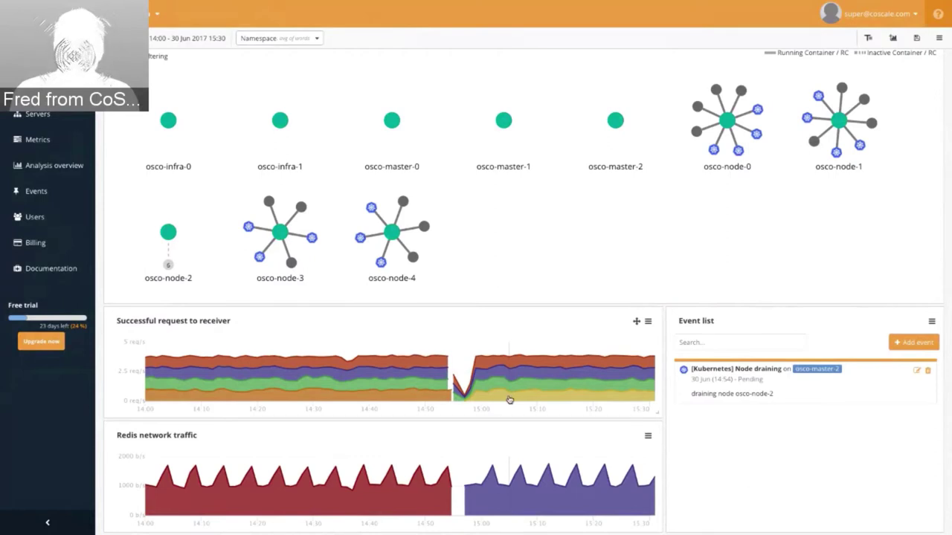
{"action": "mouse_move", "coordinate": [172, 236]}
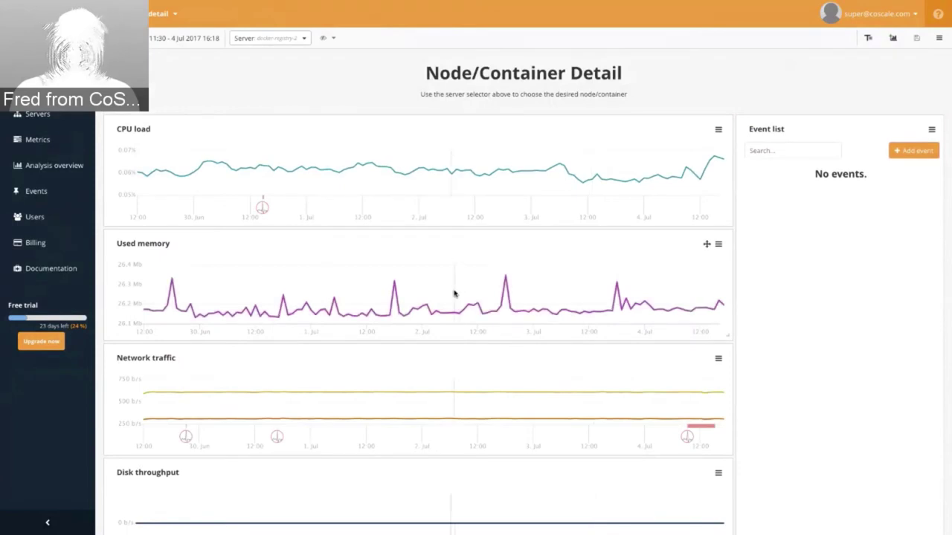
Review the lower metric charts of the Node/Container Detail dashboard.
{"action": "scroll", "coordinate": [455, 294], "scroll_direction": "down", "scroll_amount": 3}
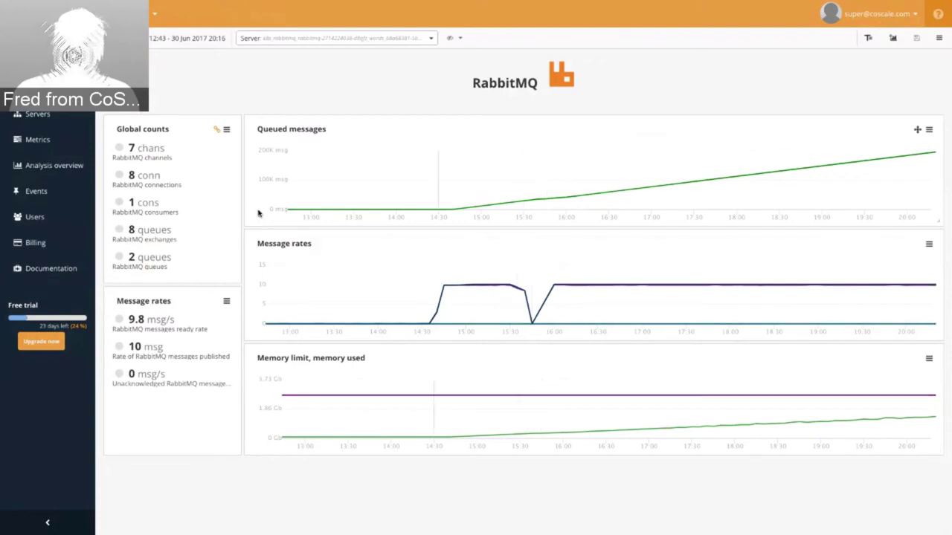
Open the detailed RabbitMQ queue metrics from the Global counts widget and inspect the junk queue's message count.
{"action": "left_click", "coordinate": [205, 197]}
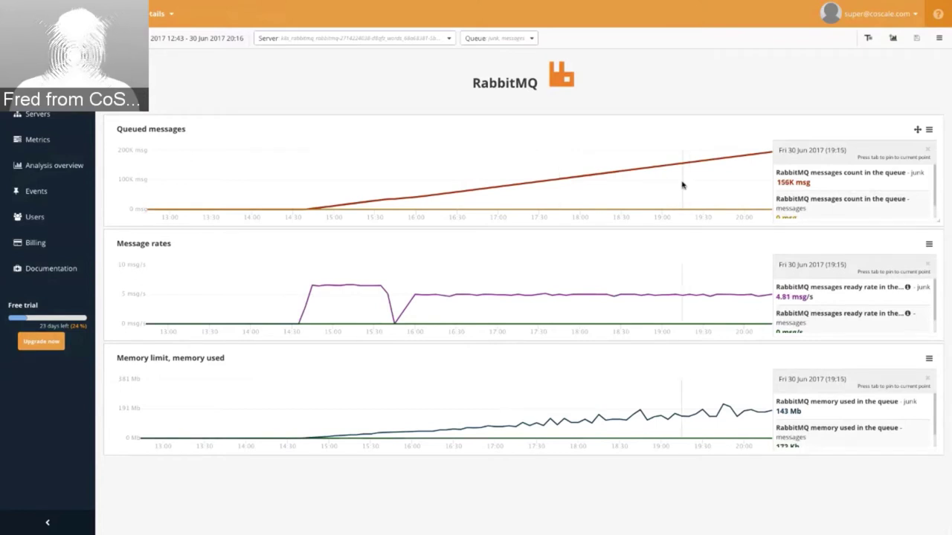
{"action": "left_click", "coordinate": [699, 166]}
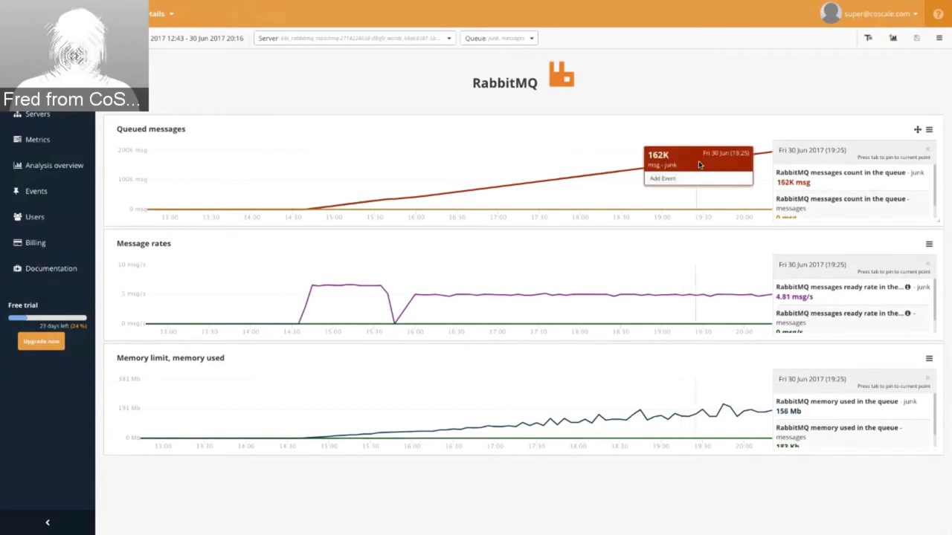
{"action": "left_click", "coordinate": [700, 212]}
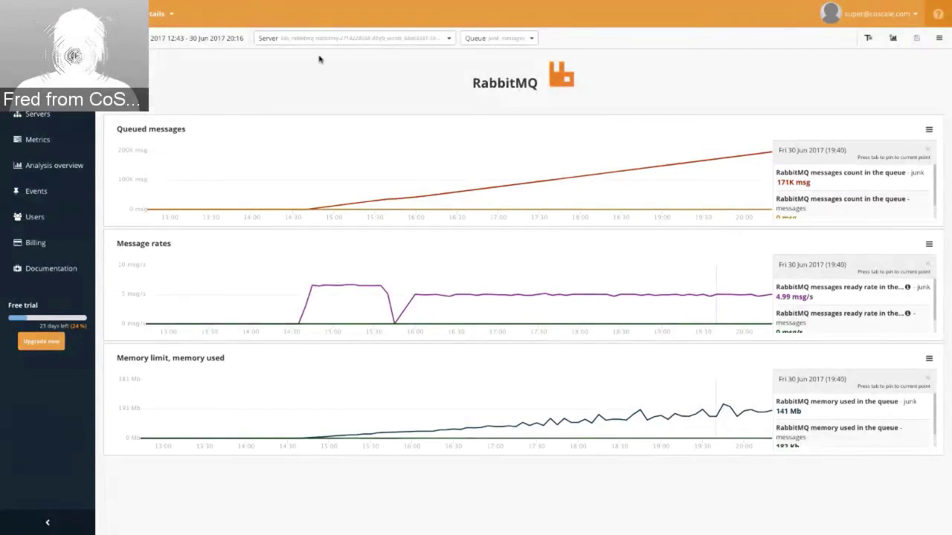
Switch to the dashboard with the Node/Container Detail charts.
{"action": "left_click", "coordinate": [160, 14]}
{"action": "left_click", "coordinate": [156, 221]}
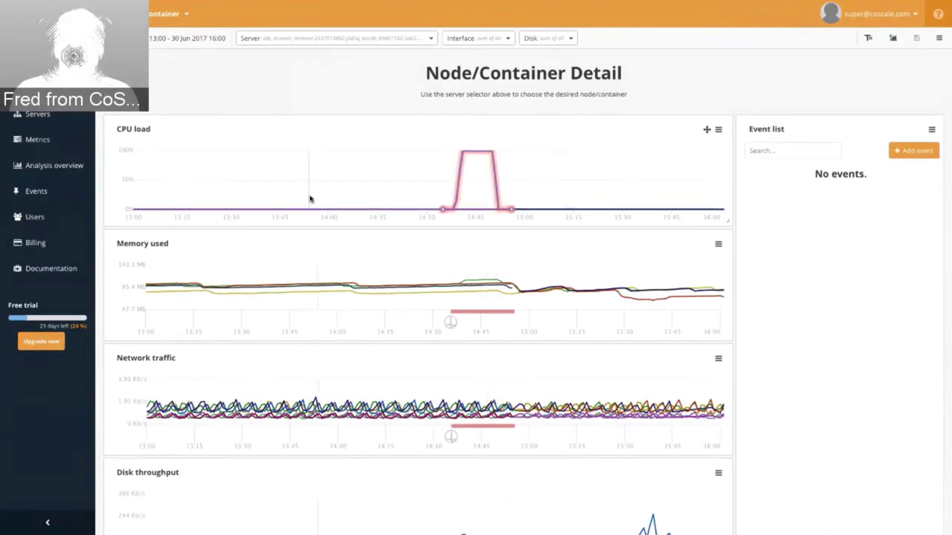
Check which receiver replica set containers are selected in the dashboard's server selector, leaving the selection as is.
{"action": "left_click", "coordinate": [429, 41]}
{"action": "scroll", "coordinate": [346, 167], "scroll_direction": "down", "scroll_amount": 3}
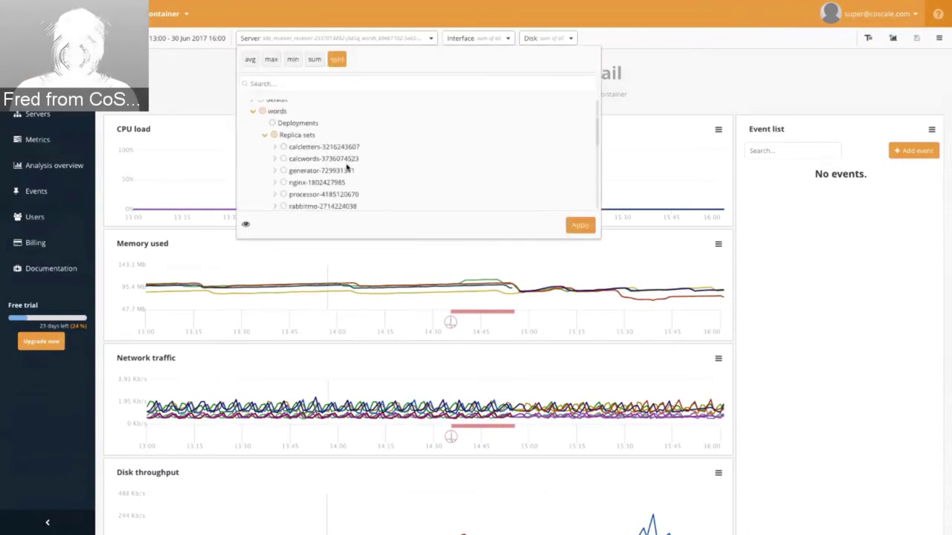
{"action": "scroll", "coordinate": [346, 167], "scroll_direction": "down", "scroll_amount": 5}
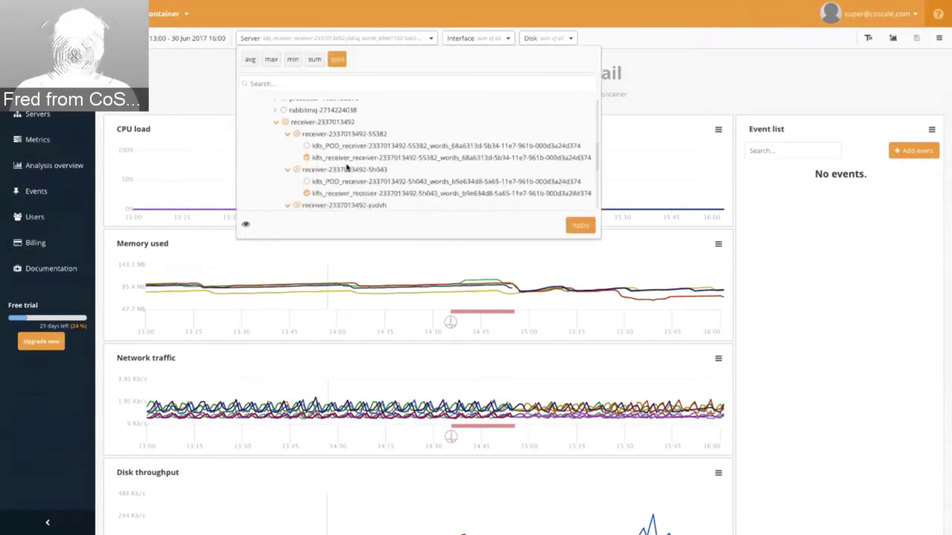
{"action": "left_click", "coordinate": [669, 93]}
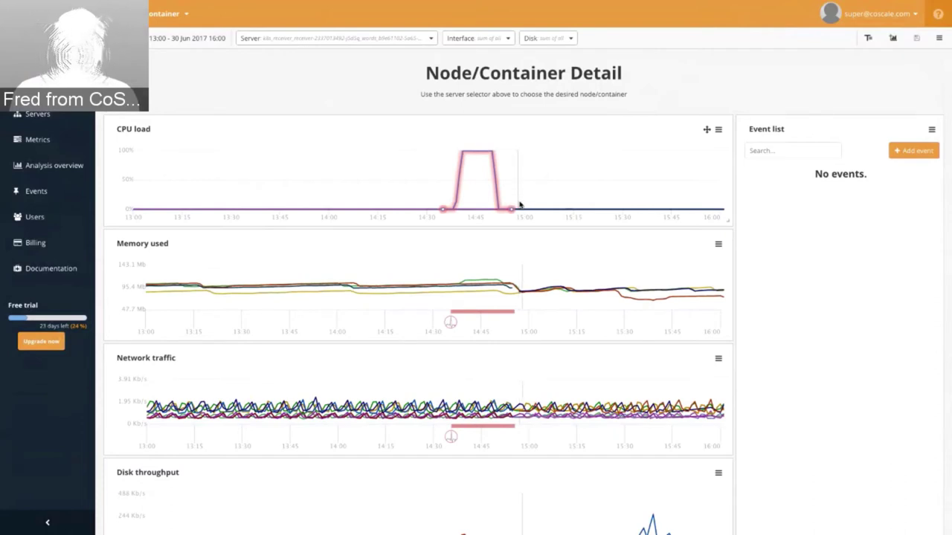
Open the Agent data sources page and review the servers and plugins listed under the OpenShift agent.
{"action": "left_click", "coordinate": [37, 96]}
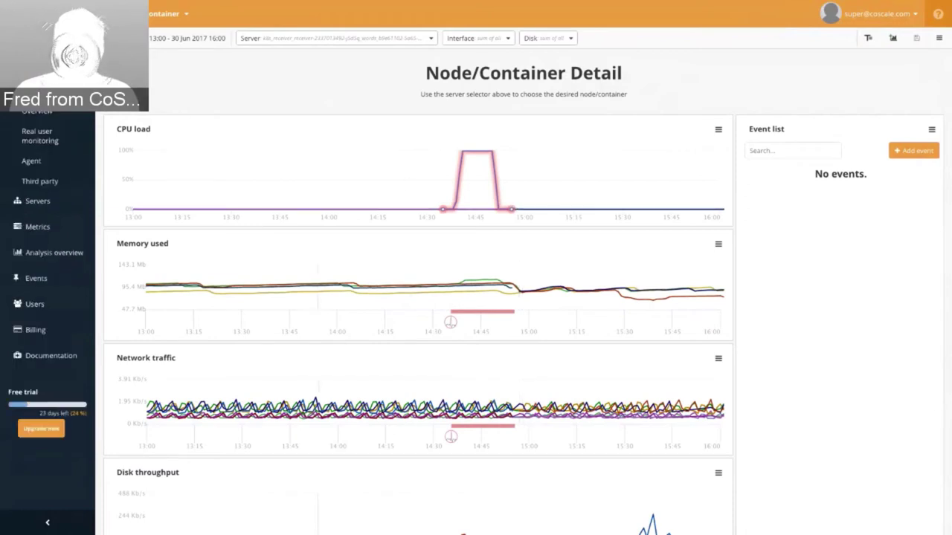
{"action": "left_click", "coordinate": [50, 162]}
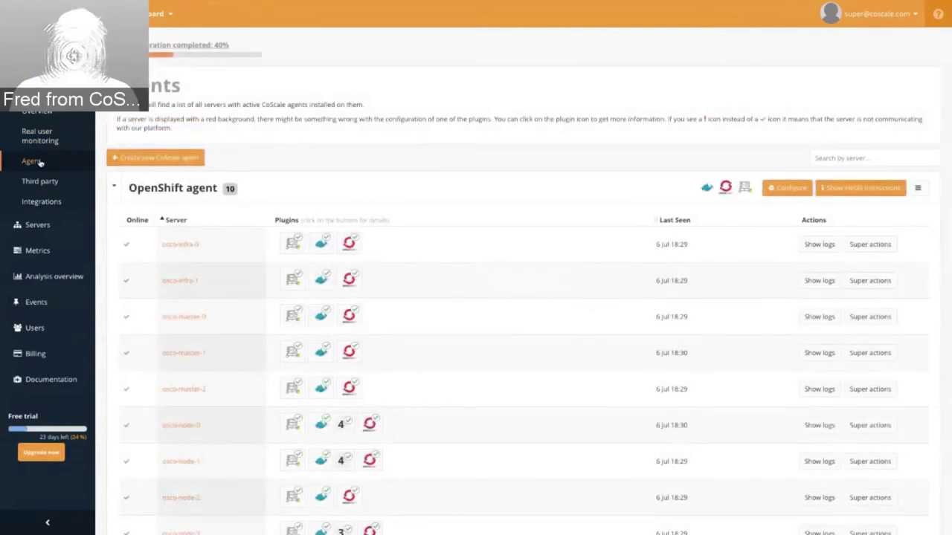
{"action": "scroll", "coordinate": [535, 201], "scroll_direction": "down", "scroll_amount": 2}
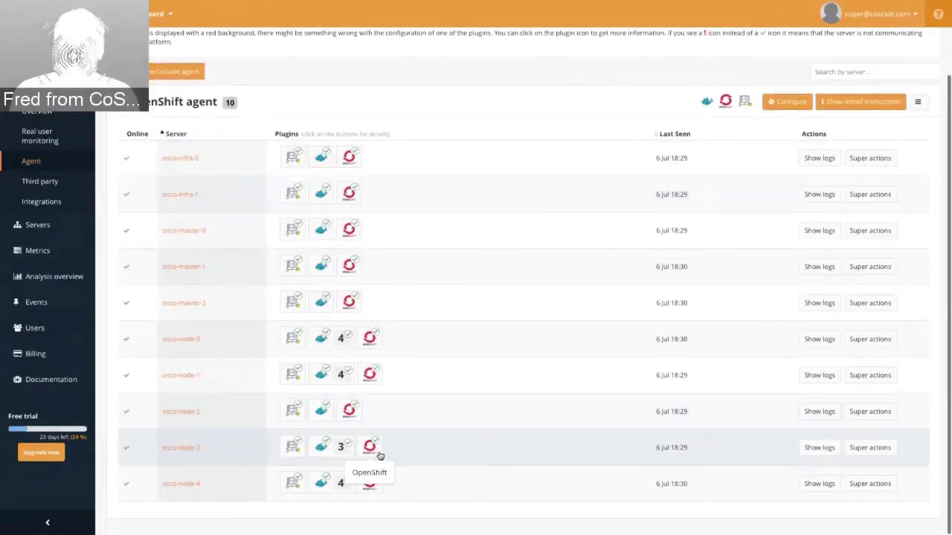
{"action": "scroll", "coordinate": [433, 147], "scroll_direction": "up", "scroll_amount": 2}
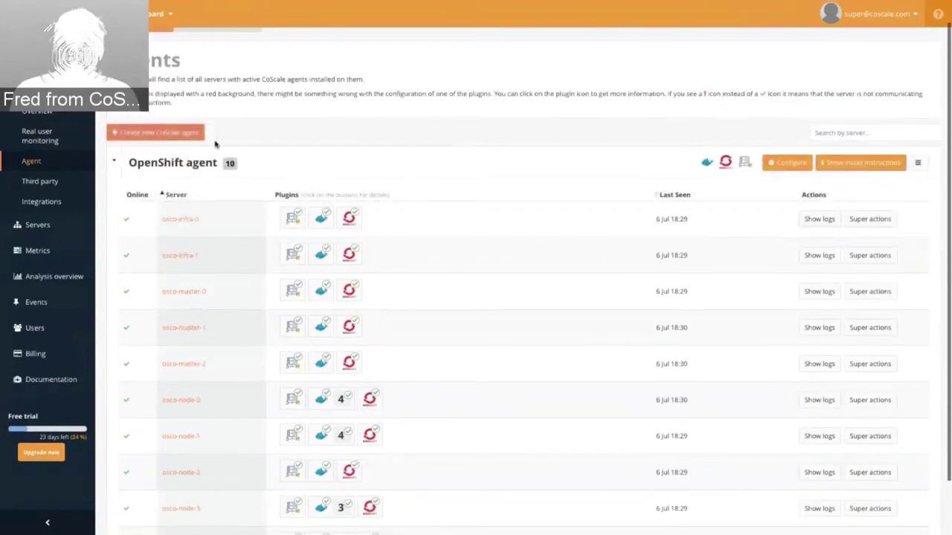
{"action": "scroll", "coordinate": [469, 279], "scroll_direction": "down", "scroll_amount": 2}
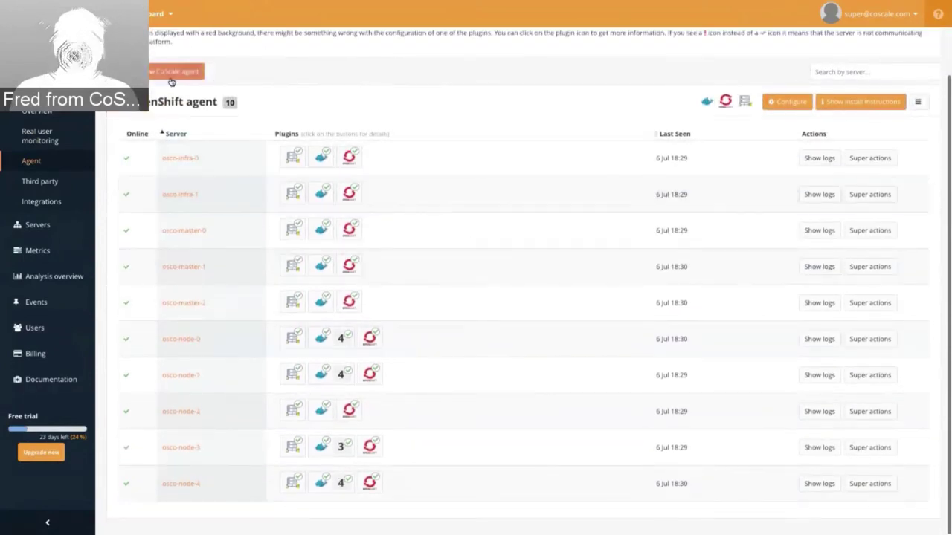
Create a container-deployed CoScale agent for OpenShift without container image plugins, name it "OpenShift agent 2" and save it.
{"action": "left_click", "coordinate": [163, 74]}
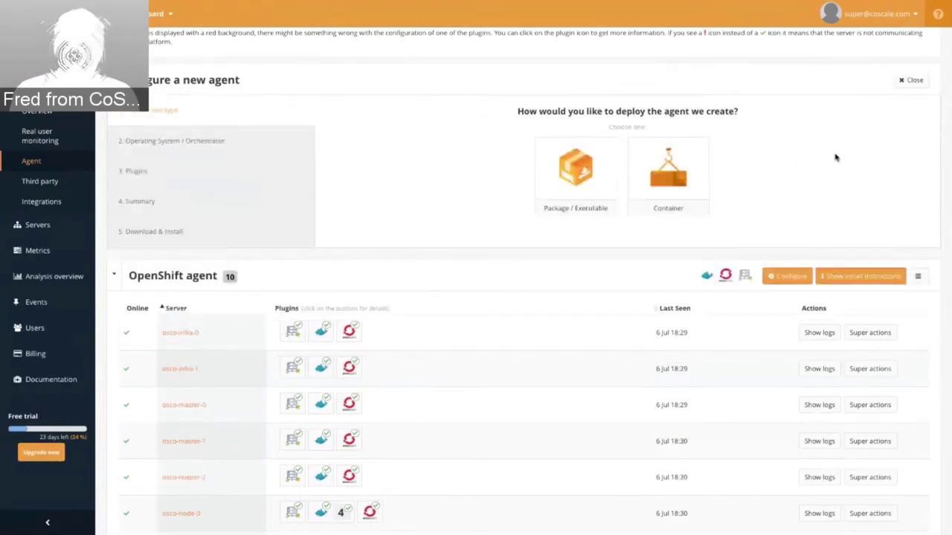
{"action": "left_click", "coordinate": [689, 173]}
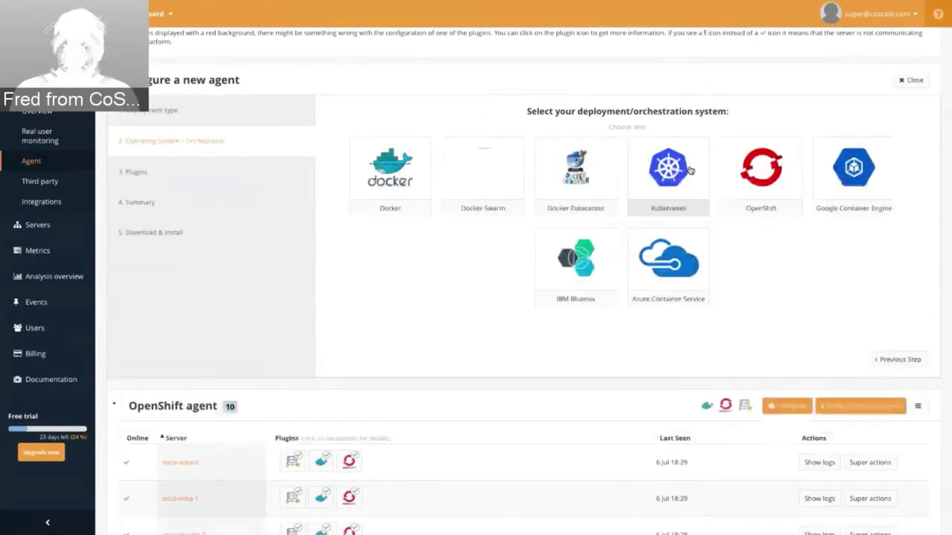
{"action": "left_click", "coordinate": [775, 172]}
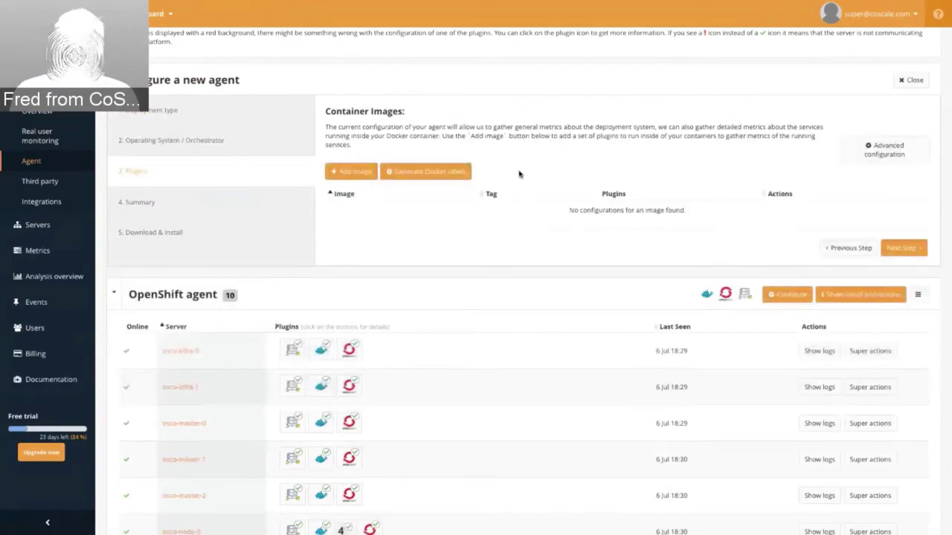
{"action": "left_click", "coordinate": [913, 248]}
{"action": "left_click", "coordinate": [443, 265]}
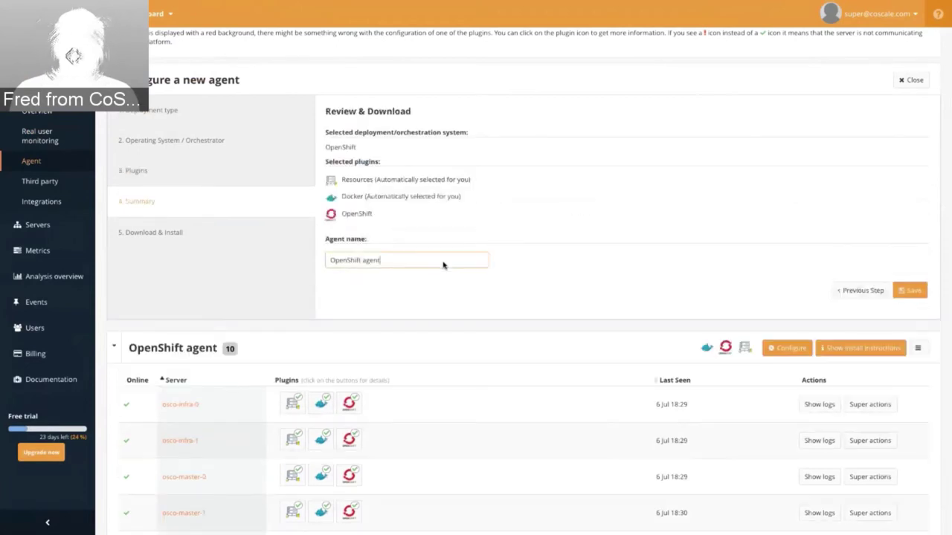
{"action": "type", "text": "2"}
{"action": "left_click", "coordinate": [913, 290]}
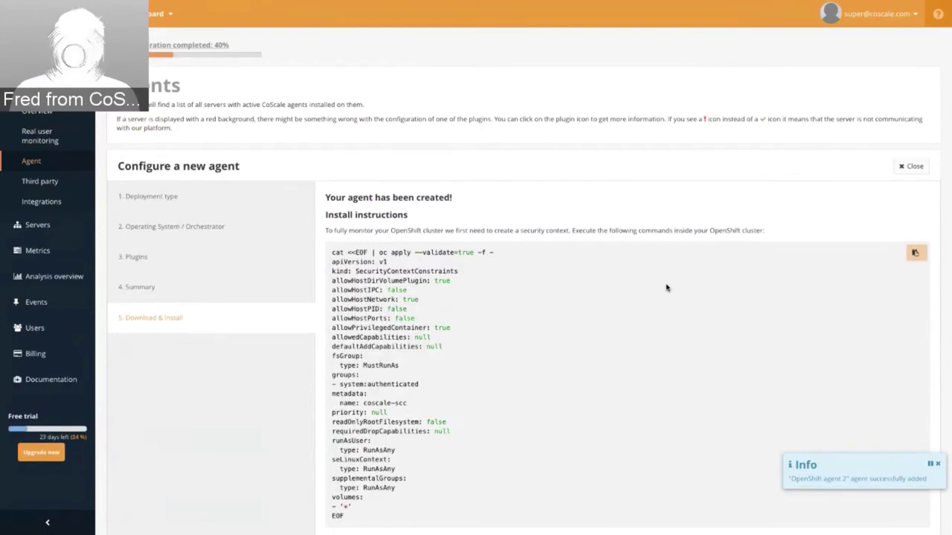
Review the new agent's install instructions, covering the security context, service account and DaemonSet commands.
{"action": "scroll", "coordinate": [666, 288], "scroll_direction": "down", "scroll_amount": 10}
{"action": "scroll", "coordinate": [666, 288], "scroll_direction": "down", "scroll_amount": 2}
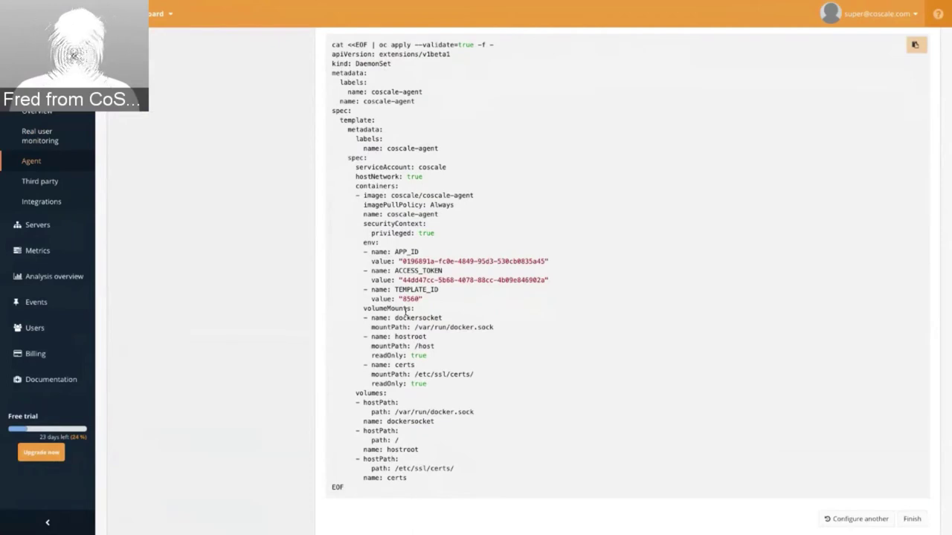
{"action": "left_click_drag", "start_coordinate": [434, 234], "coordinate": [408, 235]}
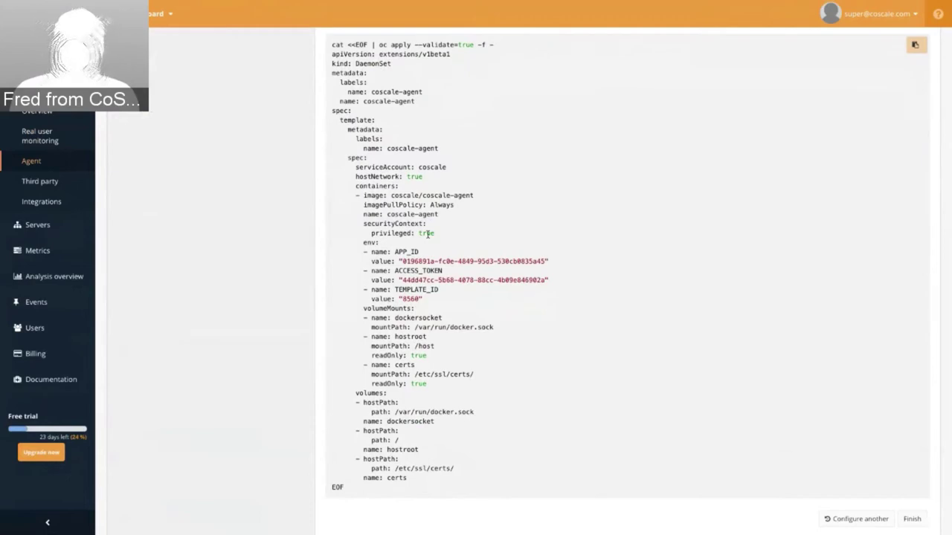
{"action": "scroll", "coordinate": [427, 233], "scroll_direction": "up", "scroll_amount": 5}
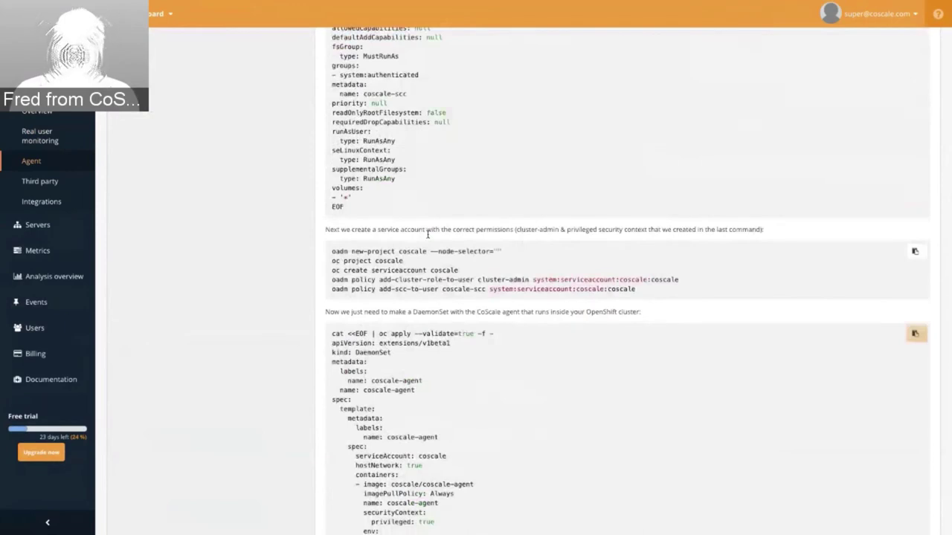
{"action": "scroll", "coordinate": [427, 232], "scroll_direction": "up", "scroll_amount": 4}
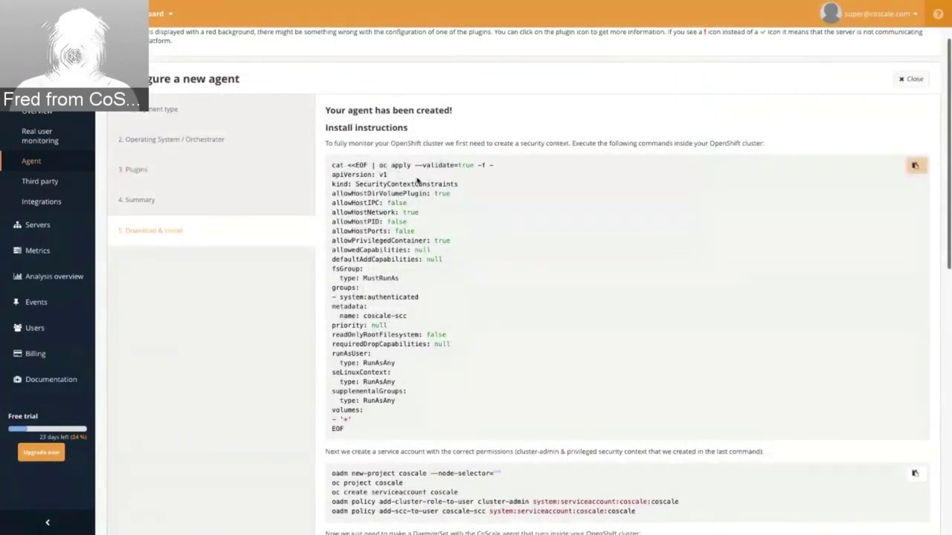
{"action": "scroll", "coordinate": [402, 171], "scroll_direction": "down", "scroll_amount": 1}
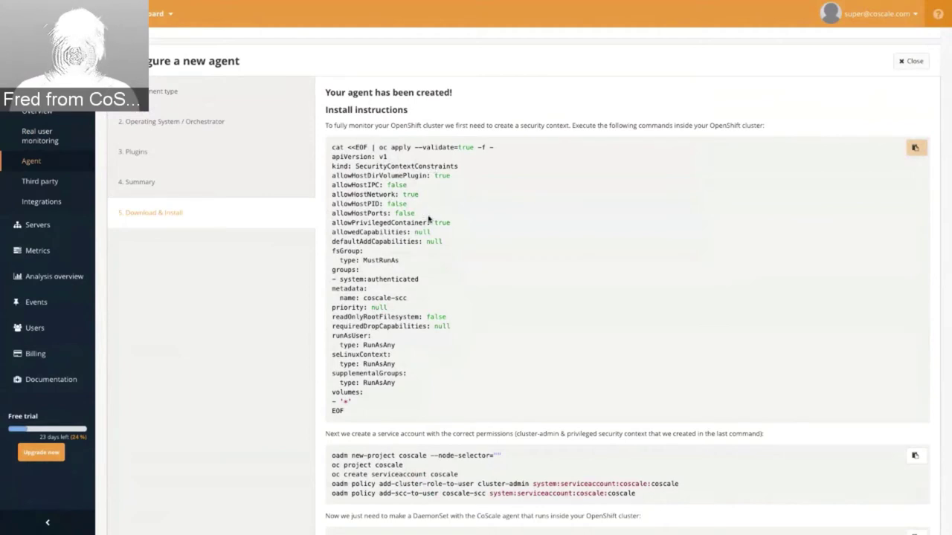
{"action": "scroll", "coordinate": [436, 222], "scroll_direction": "down", "scroll_amount": 1}
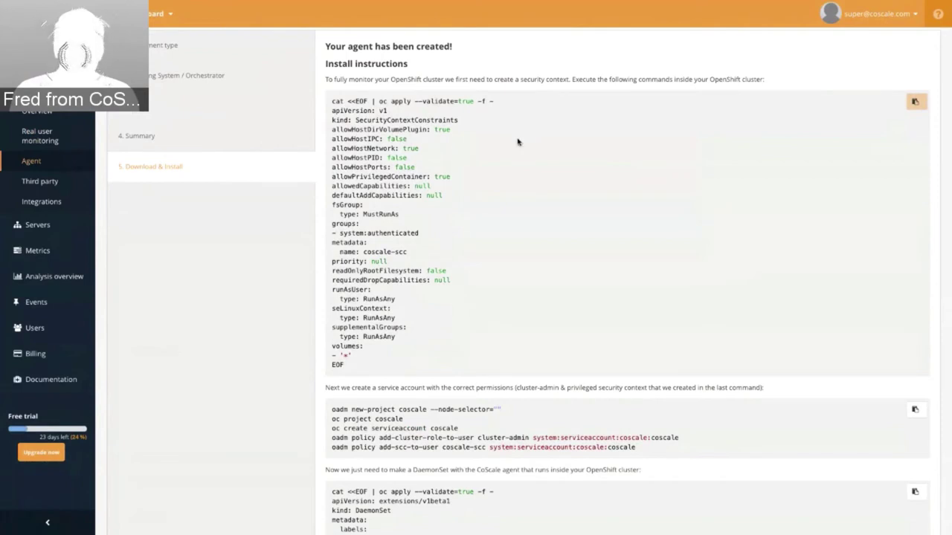
{"action": "scroll", "coordinate": [517, 145], "scroll_direction": "down", "scroll_amount": 4}
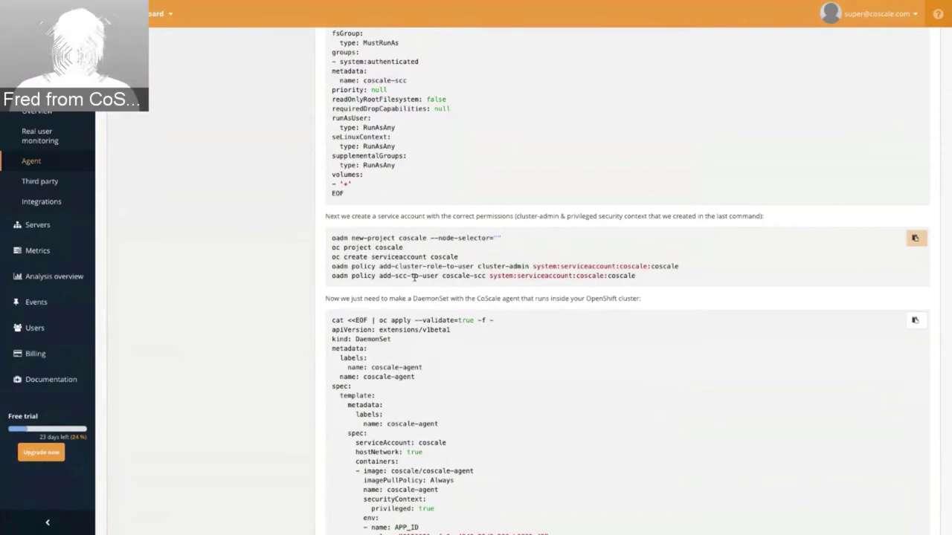
{"action": "scroll", "coordinate": [414, 186], "scroll_direction": "down", "scroll_amount": 1}
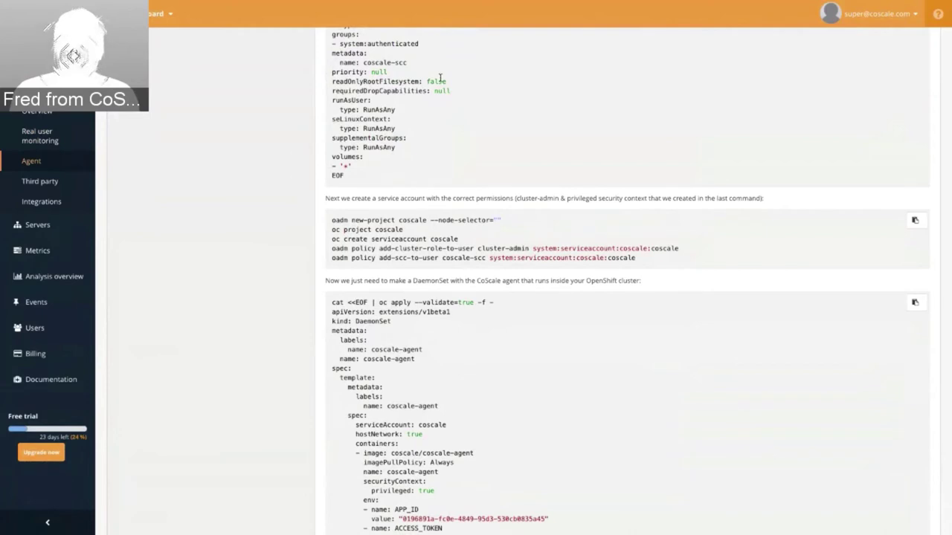
{"action": "scroll", "coordinate": [439, 80], "scroll_direction": "down", "scroll_amount": 2}
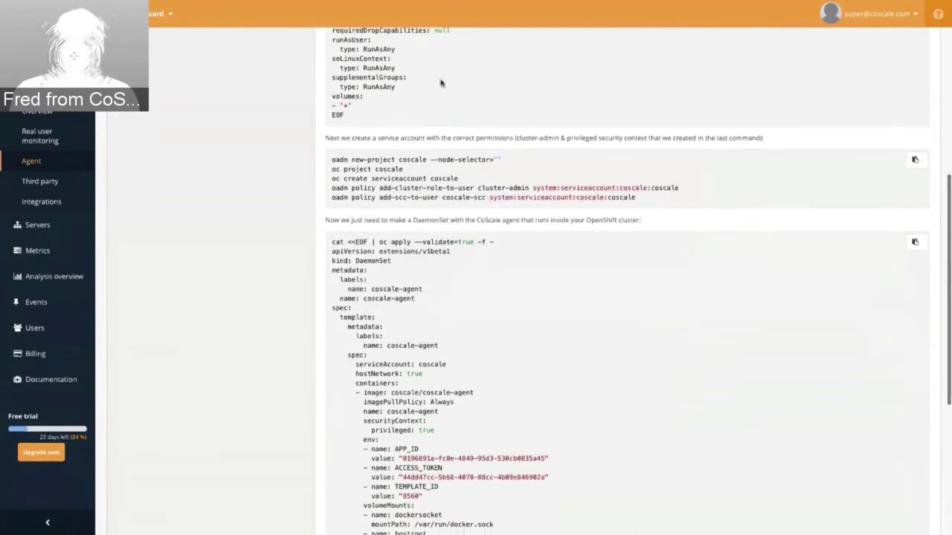
Copy the coscale-scc security context command from the install instructions and run it in the cleared osco-master-0 terminal session.
{"action": "scroll", "coordinate": [450, 329], "scroll_direction": "up", "scroll_amount": 5}
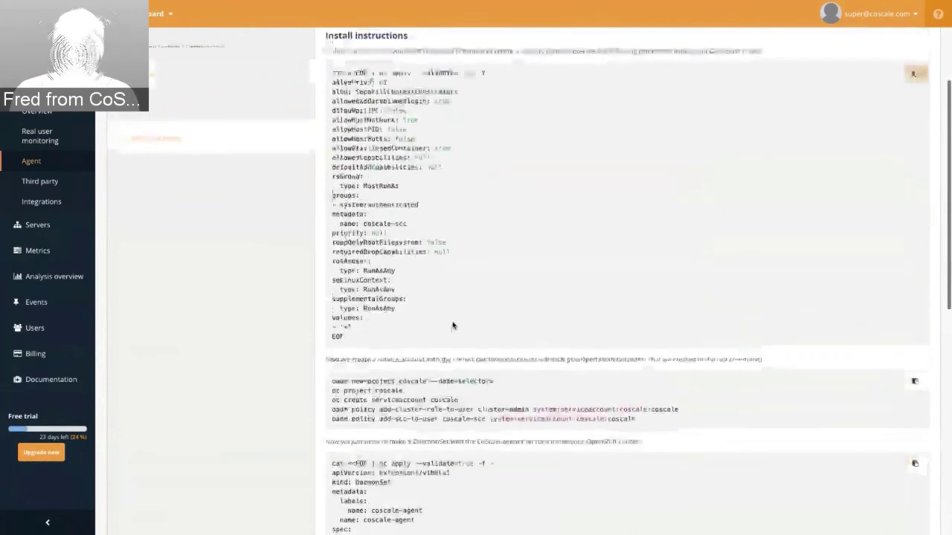
{"action": "left_click", "coordinate": [480, 270]}
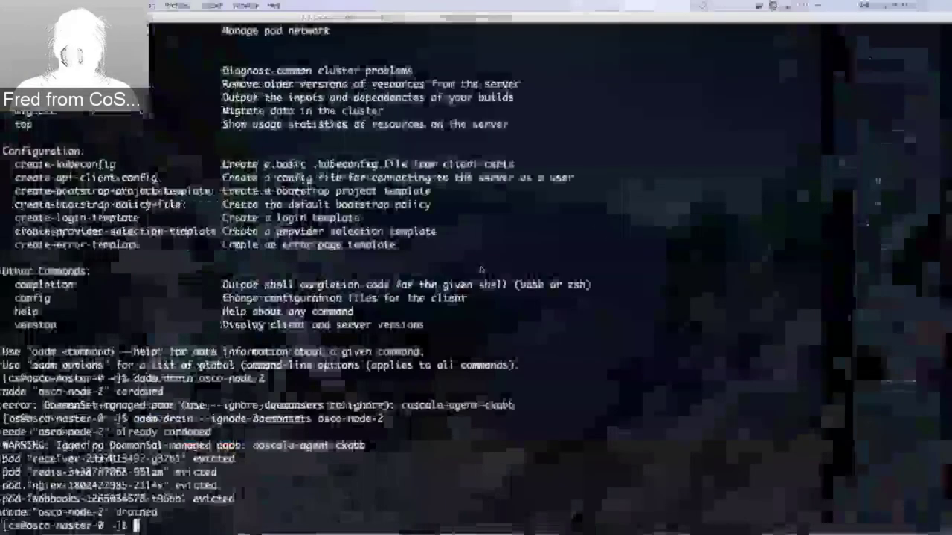
{"action": "key", "text": "ctrl+l"}
{"action": "key", "text": "super+v"}
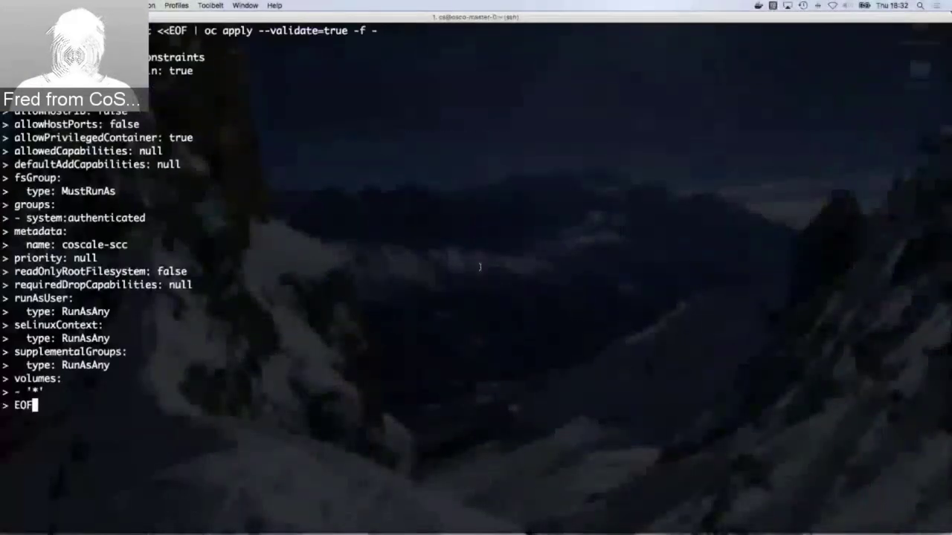
{"action": "key", "text": "Return"}
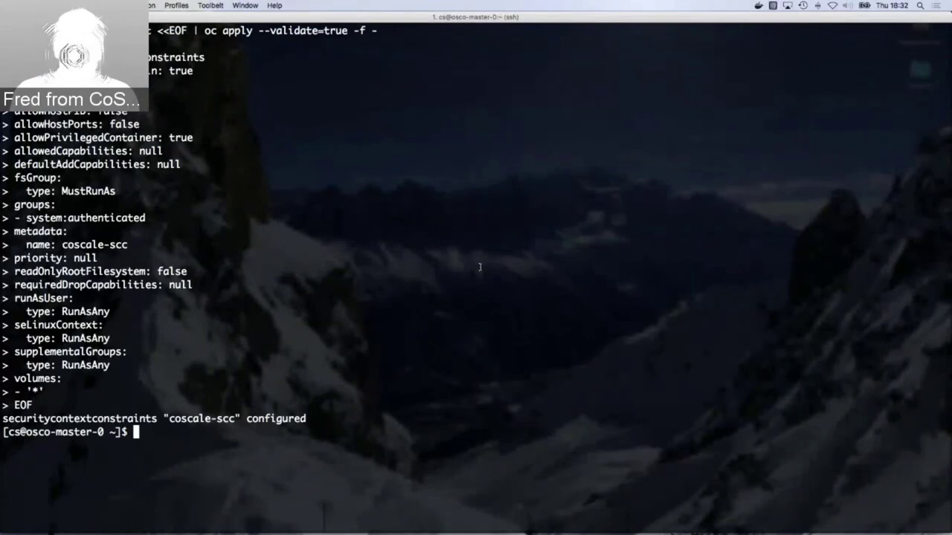
Switch back to CoScale in the browser and close the new agent's install instructions.
{"action": "key", "text": "ctrl+Right"}
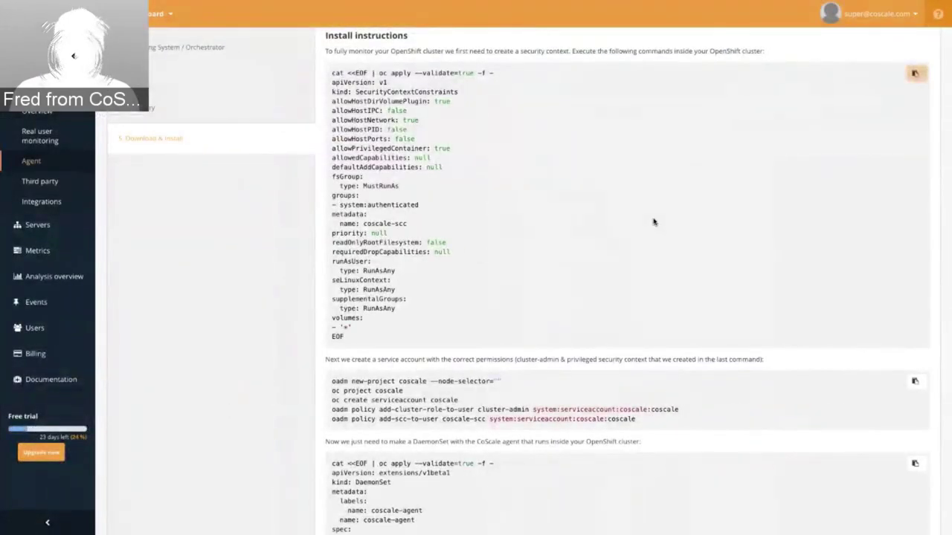
{"action": "scroll", "coordinate": [650, 224], "scroll_direction": "down", "scroll_amount": 3}
{"action": "scroll", "coordinate": [672, 205], "scroll_direction": "up", "scroll_amount": 4}
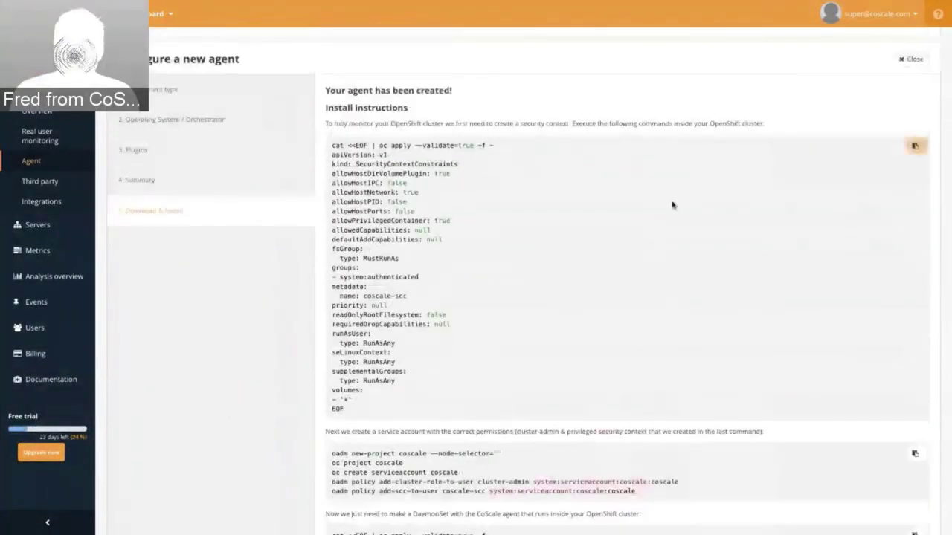
{"action": "scroll", "coordinate": [830, 159], "scroll_direction": "up", "scroll_amount": 3}
{"action": "left_click", "coordinate": [912, 167]}
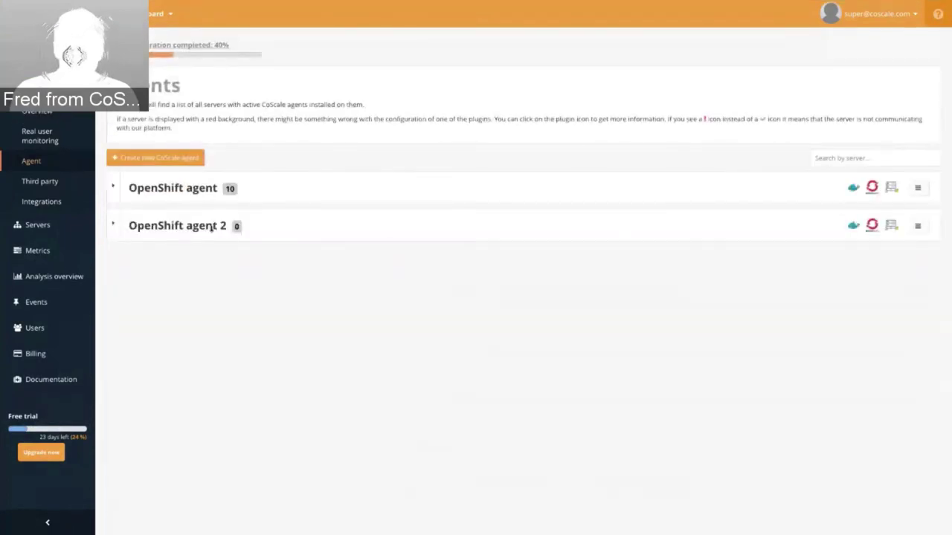
Expand the original OpenShift agent and check its servers' plugins and last-seen times.
{"action": "left_click", "coordinate": [110, 196]}
{"action": "scroll", "coordinate": [501, 187], "scroll_direction": "down", "scroll_amount": 1}
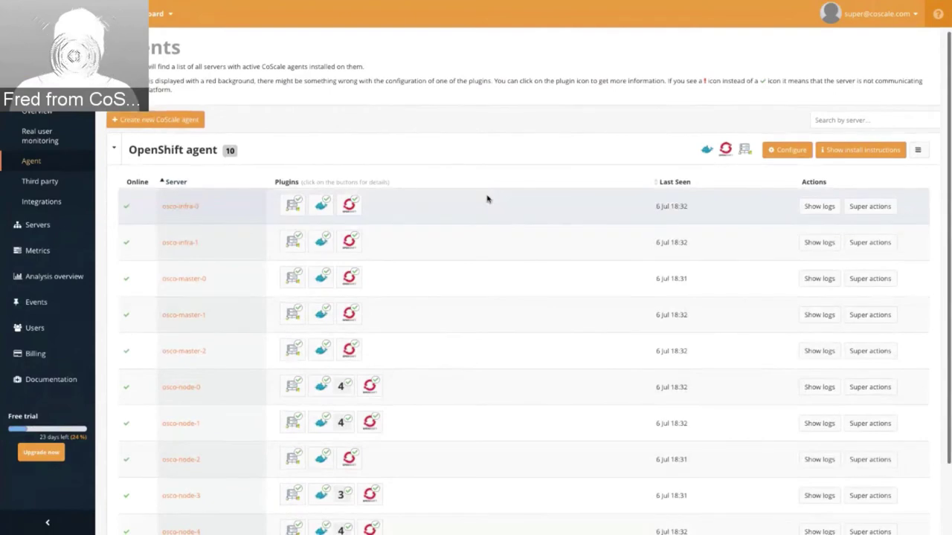
{"action": "scroll", "coordinate": [487, 198], "scroll_direction": "up", "scroll_amount": 1}
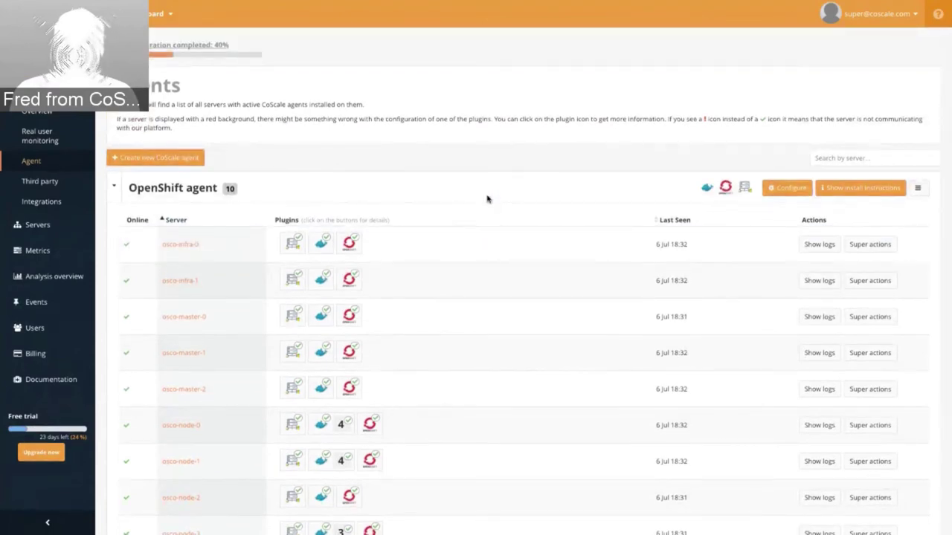
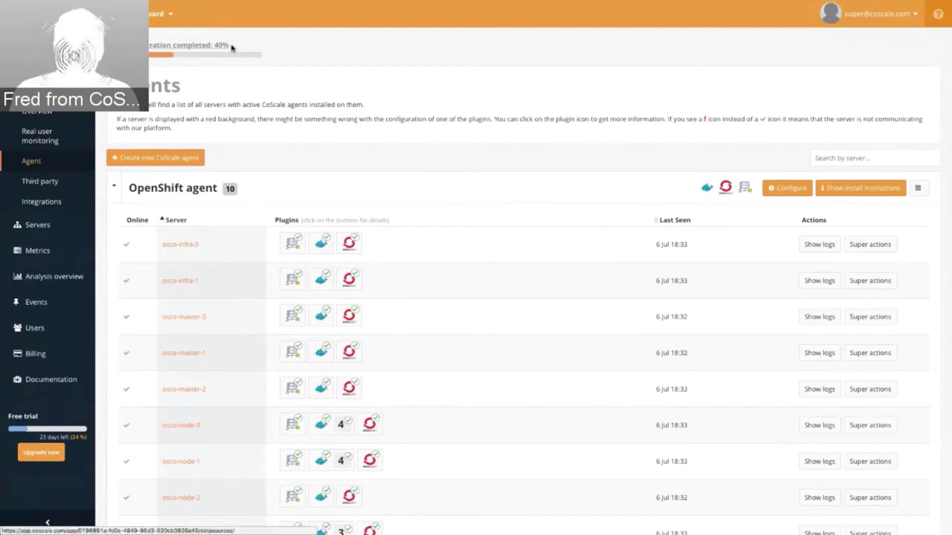
Go to the home dashboard and open the OpenShift Cluster Overview from the used technologies to review its widgets.
{"action": "left_click", "coordinate": [157, 22]}
{"action": "type", "text": "home"}
{"action": "key", "text": "Return"}
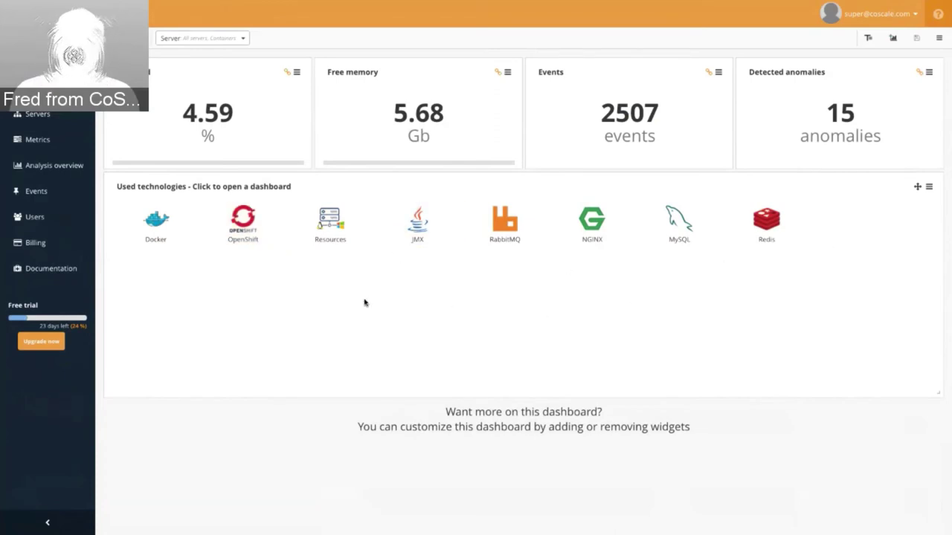
{"action": "left_click", "coordinate": [246, 224]}
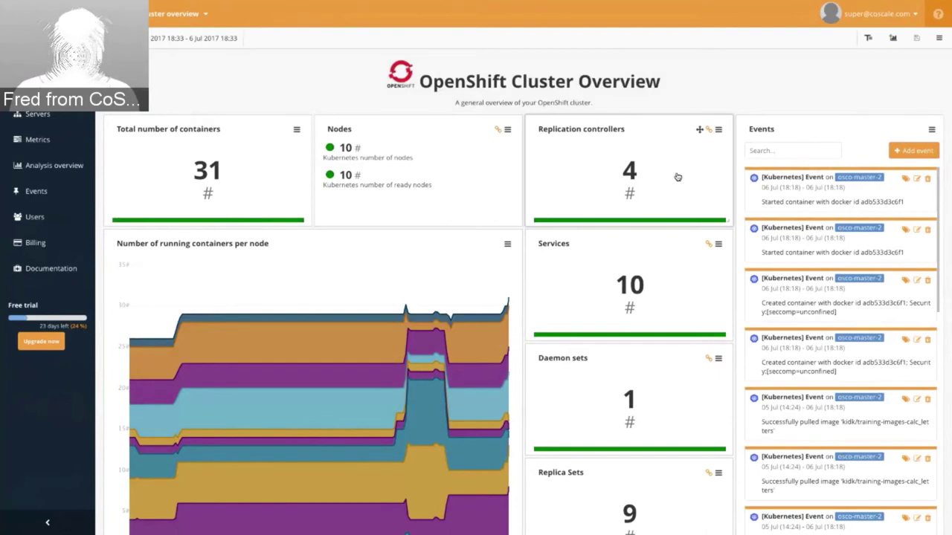
{"action": "scroll", "coordinate": [677, 177], "scroll_direction": "down", "scroll_amount": 3}
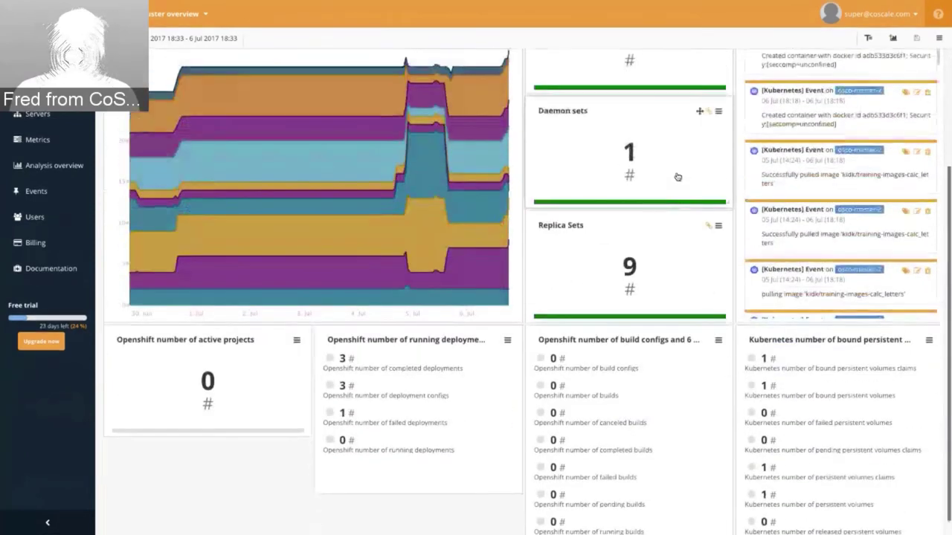
Review the Kubernetes events list and the OpenShift deployment, build and persistent volume widgets in the cluster overview.
{"action": "scroll", "coordinate": [677, 177], "scroll_direction": "up", "scroll_amount": 3}
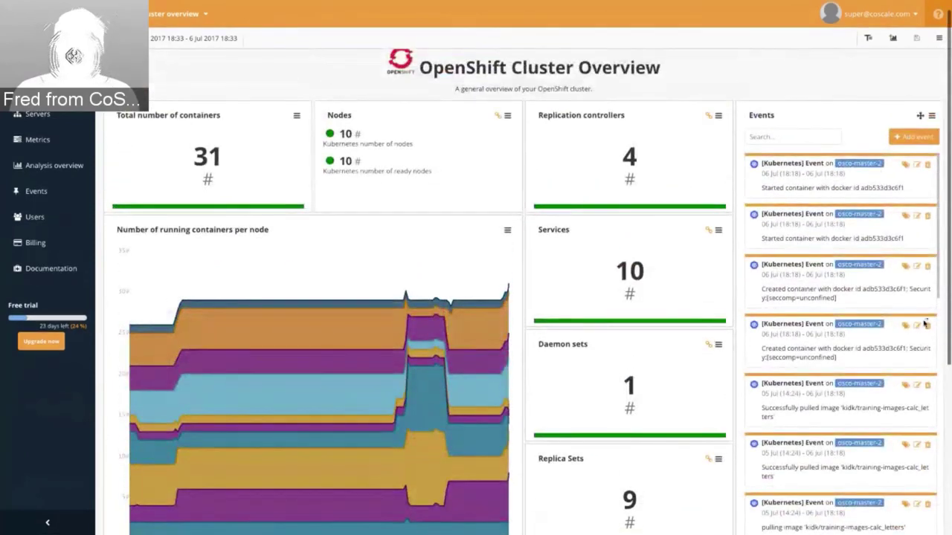
{"action": "scroll", "coordinate": [789, 305], "scroll_direction": "down", "scroll_amount": 5}
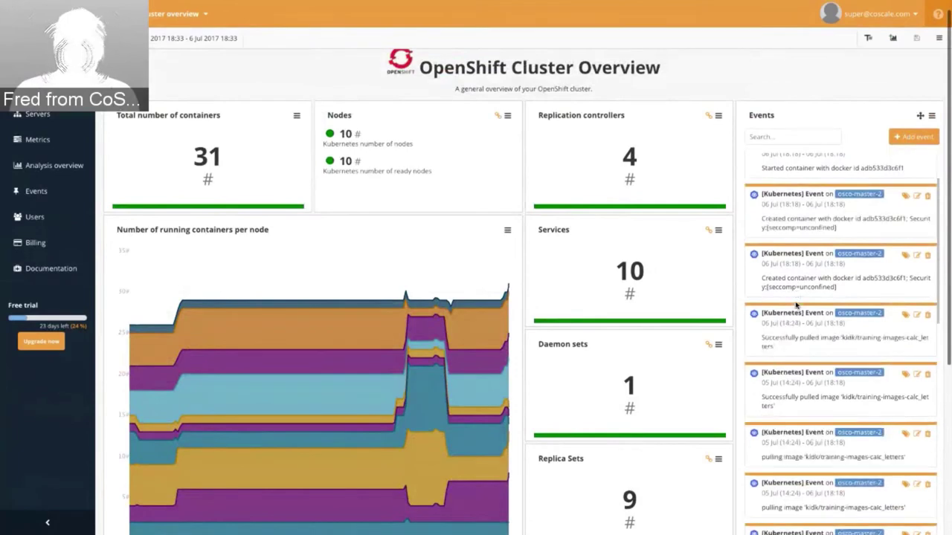
{"action": "scroll", "coordinate": [706, 349], "scroll_direction": "down", "scroll_amount": 3}
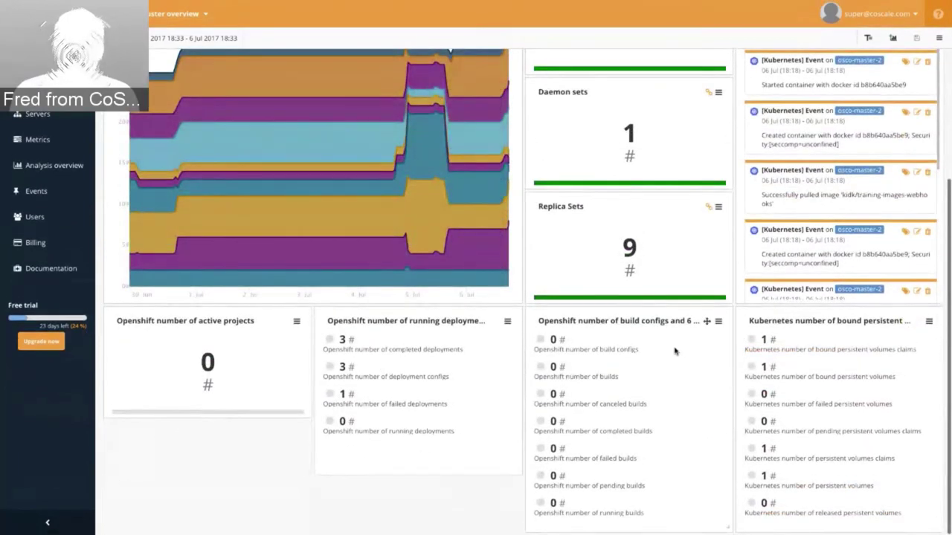
{"action": "scroll", "coordinate": [675, 351], "scroll_direction": "up", "scroll_amount": 5}
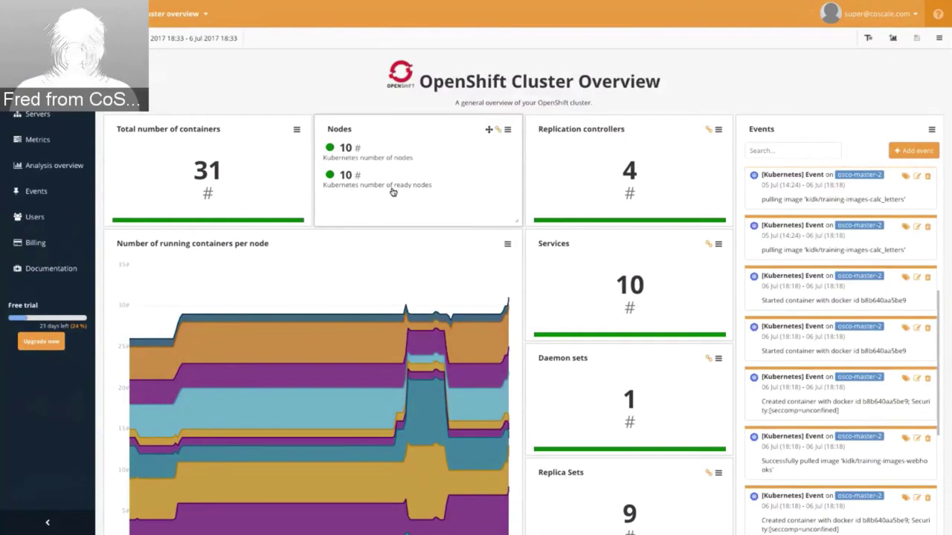
Drill down from the Nodes widget to the running calcletters container on osco-node-3 and narrow the charts to its active period.
{"action": "left_click", "coordinate": [393, 192]}
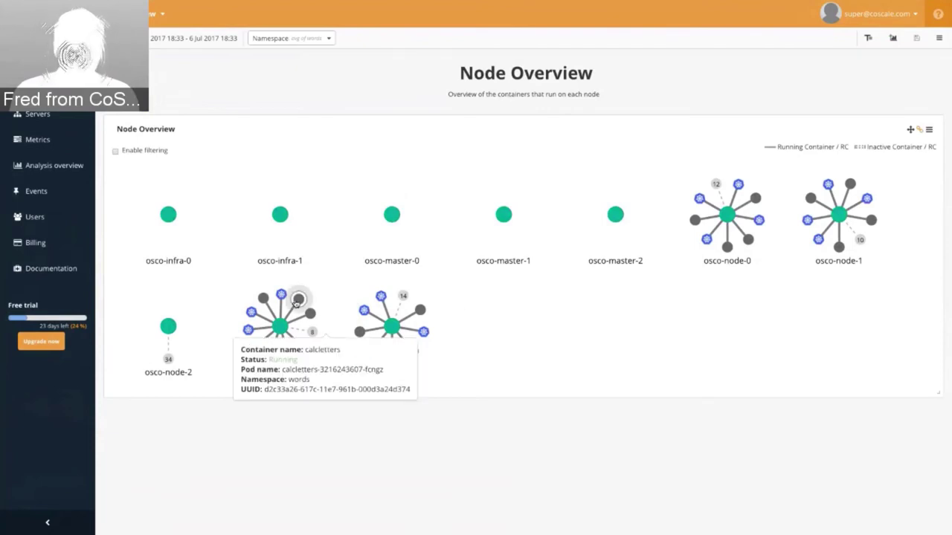
{"action": "left_click", "coordinate": [298, 301]}
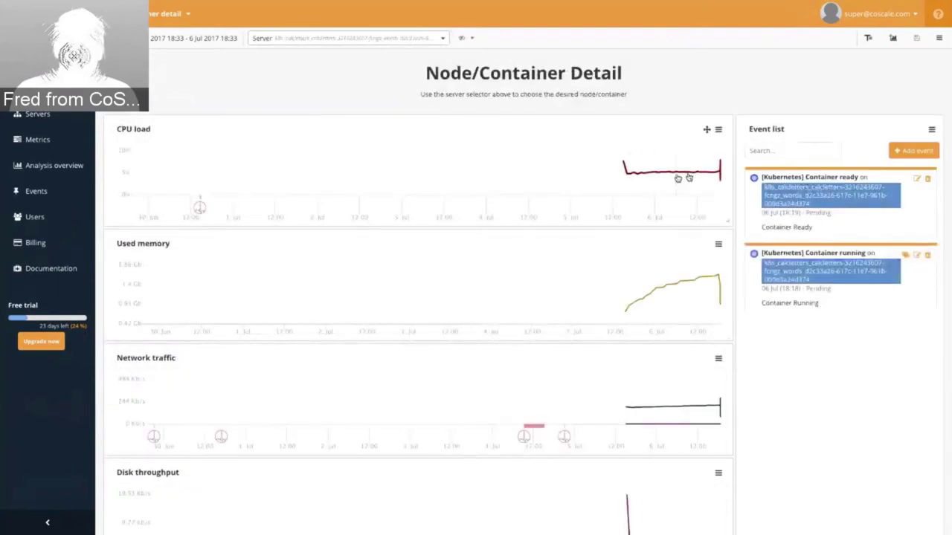
{"action": "left_click_drag", "start_coordinate": [629, 180], "coordinate": [718, 180]}
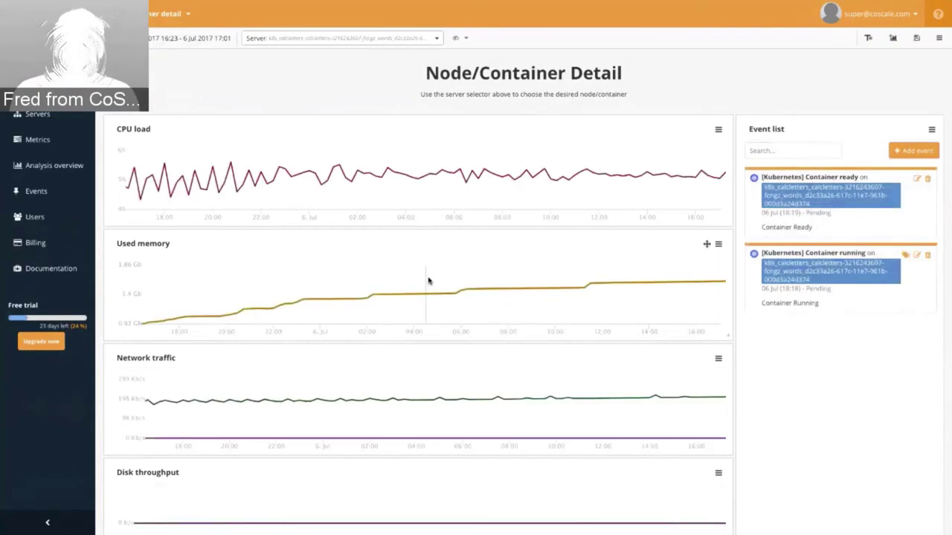
Review the calcletters container's resource charts and event list, and open its JMX technology metrics.
{"action": "scroll", "coordinate": [428, 279], "scroll_direction": "down", "scroll_amount": 2}
{"action": "scroll", "coordinate": [428, 280], "scroll_direction": "up", "scroll_amount": 2}
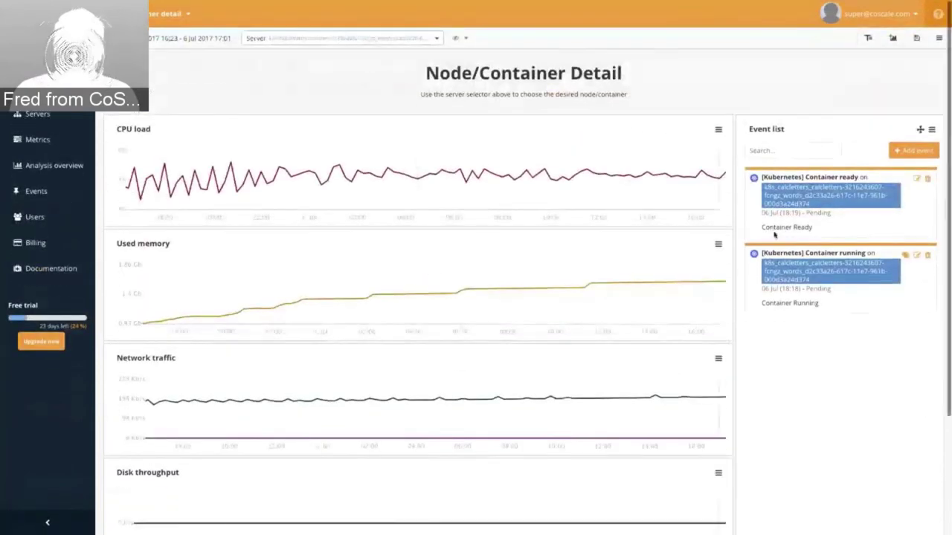
{"action": "scroll", "coordinate": [462, 252], "scroll_direction": "down", "scroll_amount": 2}
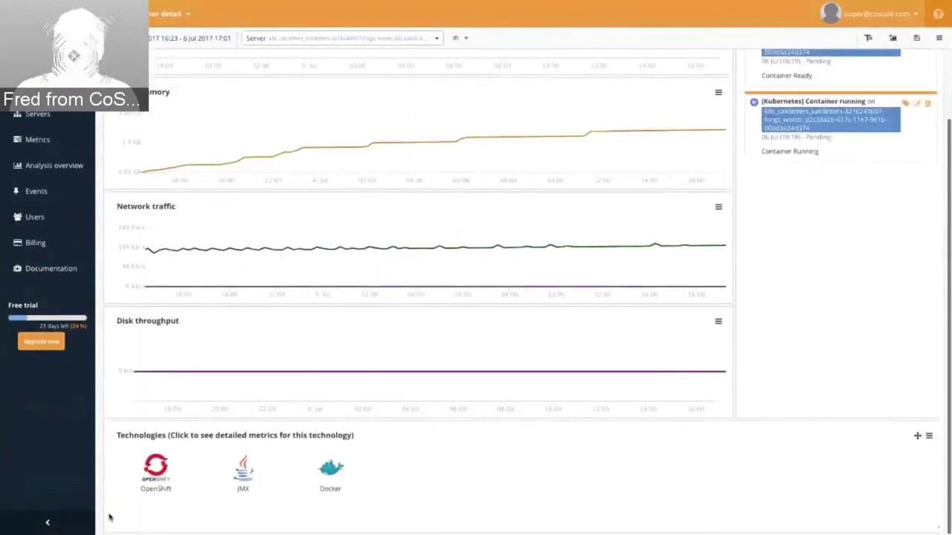
{"action": "left_click", "coordinate": [247, 479]}
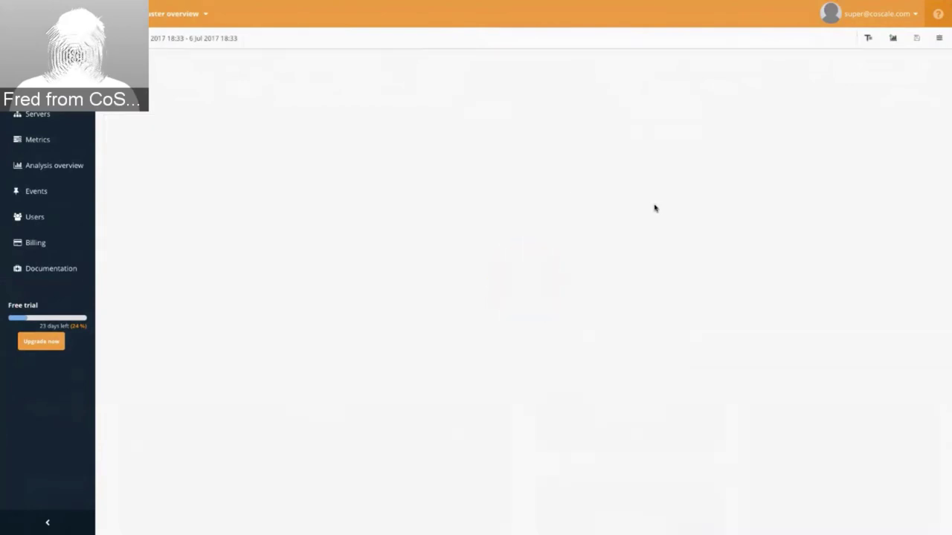
Open the Replication Controllers overview from the cluster dashboard and examine router-1's CPU usage, container lifecycle and container counts.
{"action": "left_click", "coordinate": [645, 189]}
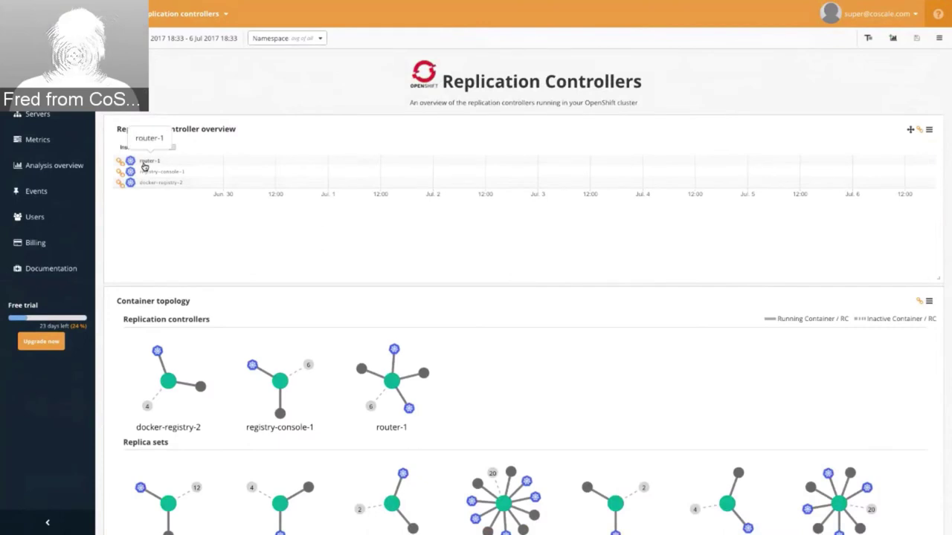
{"action": "left_click", "coordinate": [131, 161]}
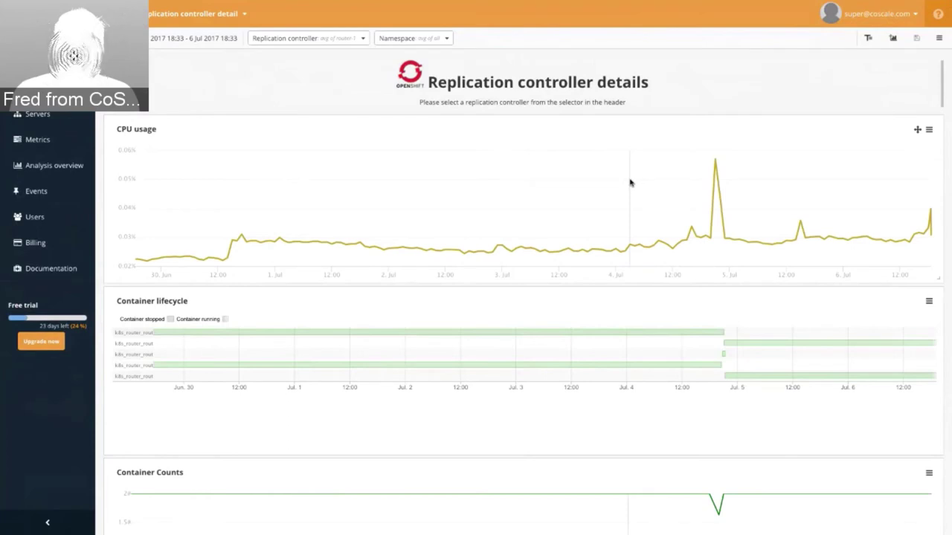
{"action": "scroll", "coordinate": [630, 183], "scroll_direction": "down", "scroll_amount": 2}
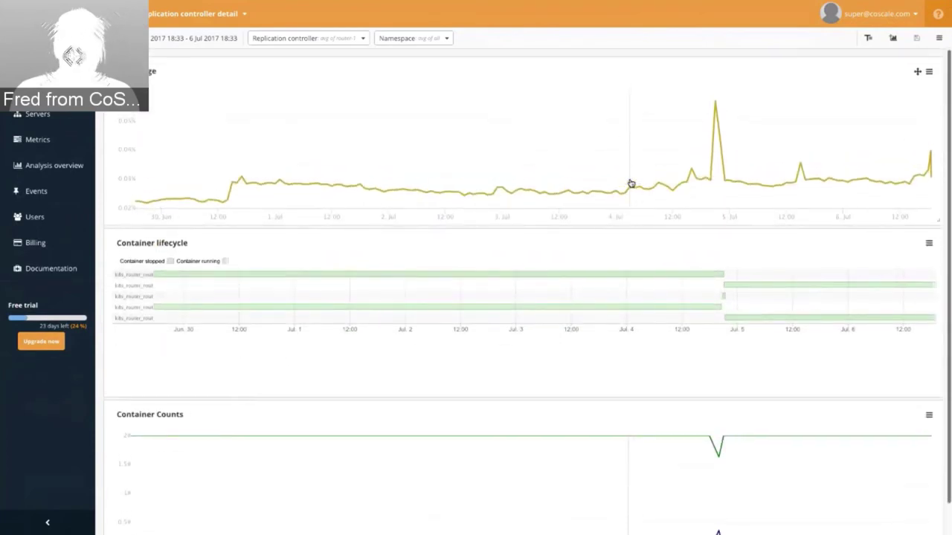
{"action": "scroll", "coordinate": [630, 183], "scroll_direction": "down", "scroll_amount": 1}
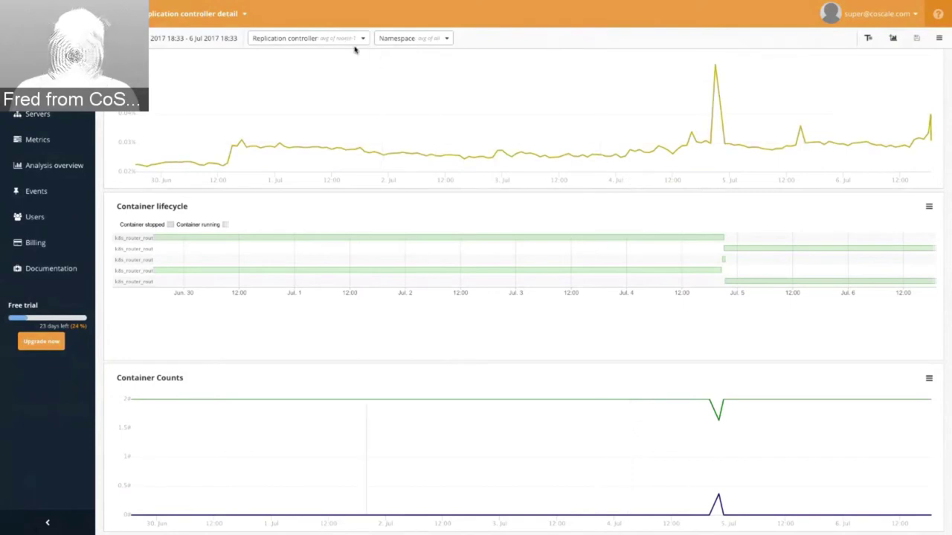
{"action": "scroll", "coordinate": [317, 82], "scroll_direction": "up", "scroll_amount": 2}
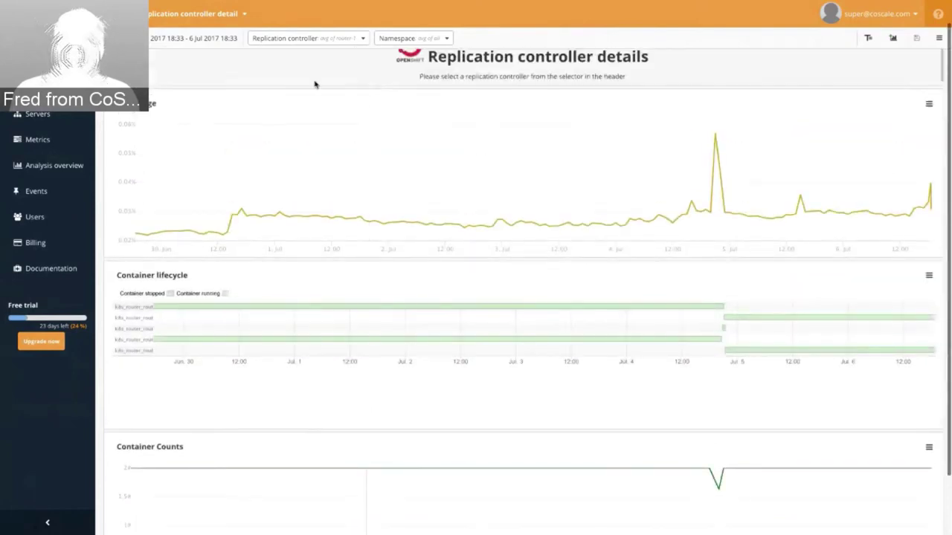
Return through the cluster overview to the Node Overview and add the coscale namespace alongside words.
{"action": "key", "text": "alt+Left"}
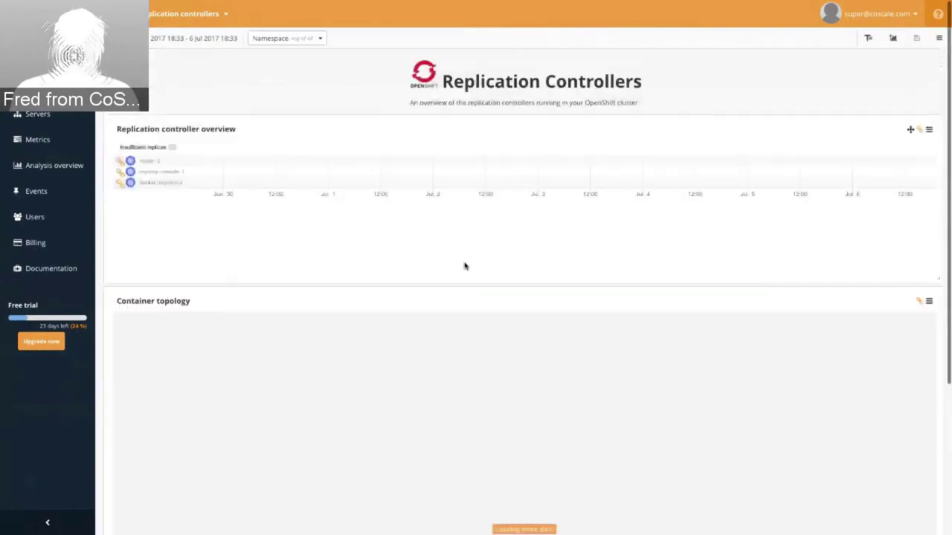
{"action": "key", "text": "alt+Left"}
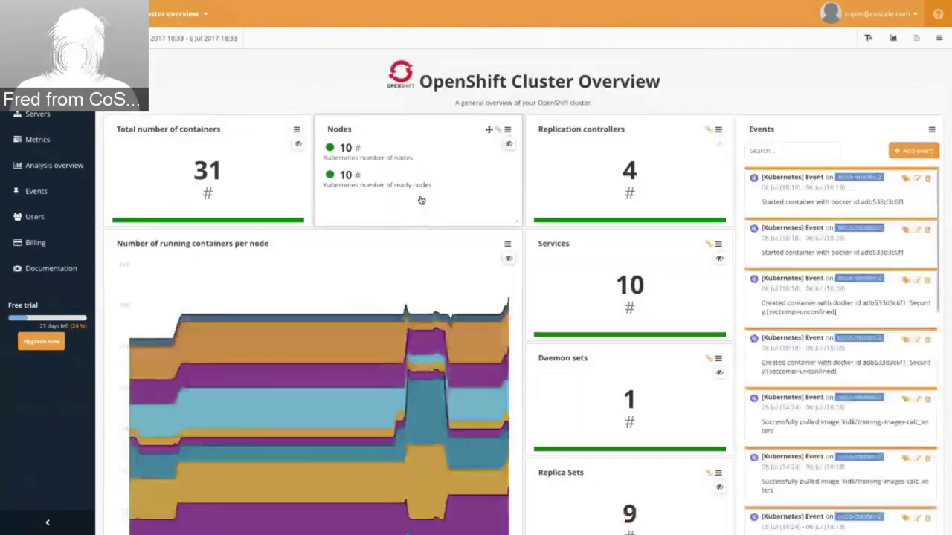
{"action": "key", "text": "alt+Left"}
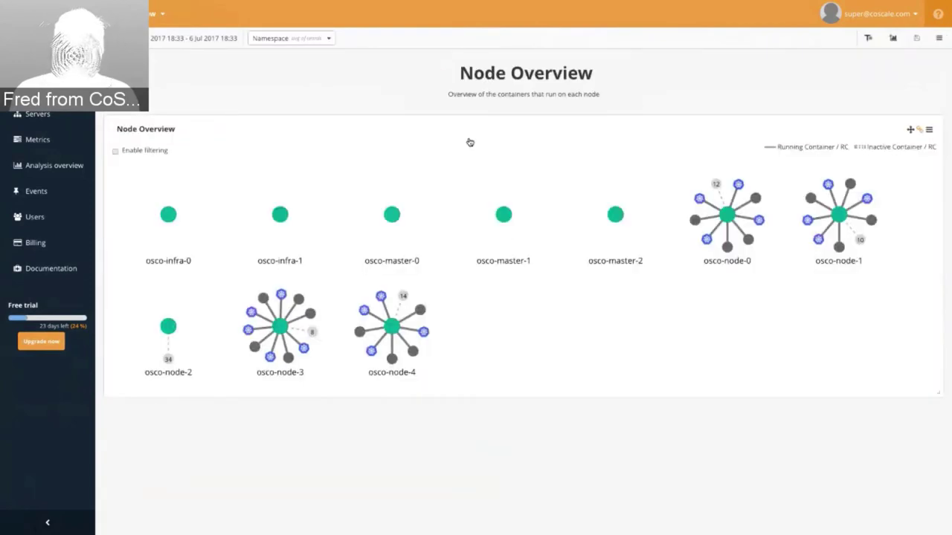
{"action": "left_click", "coordinate": [328, 40]}
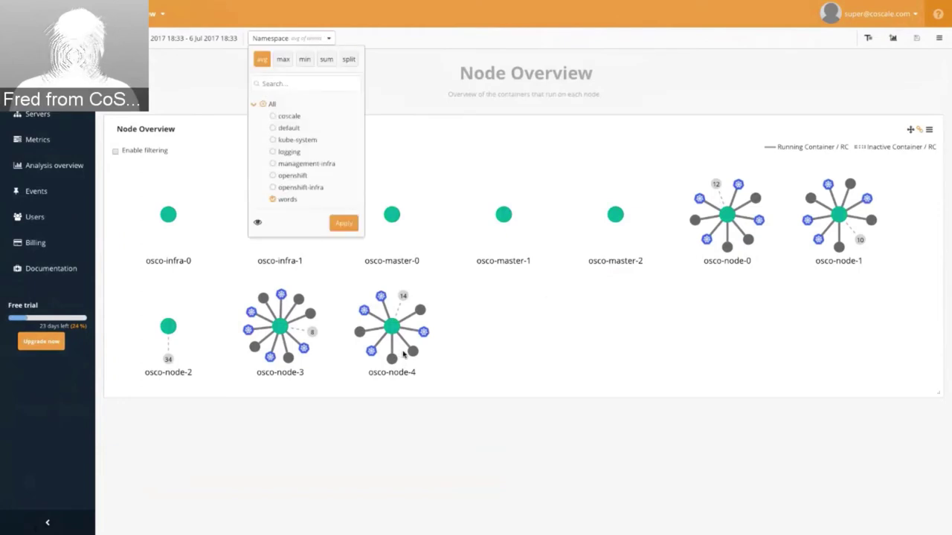
{"action": "left_click", "coordinate": [286, 118]}
{"action": "left_click", "coordinate": [339, 225]}
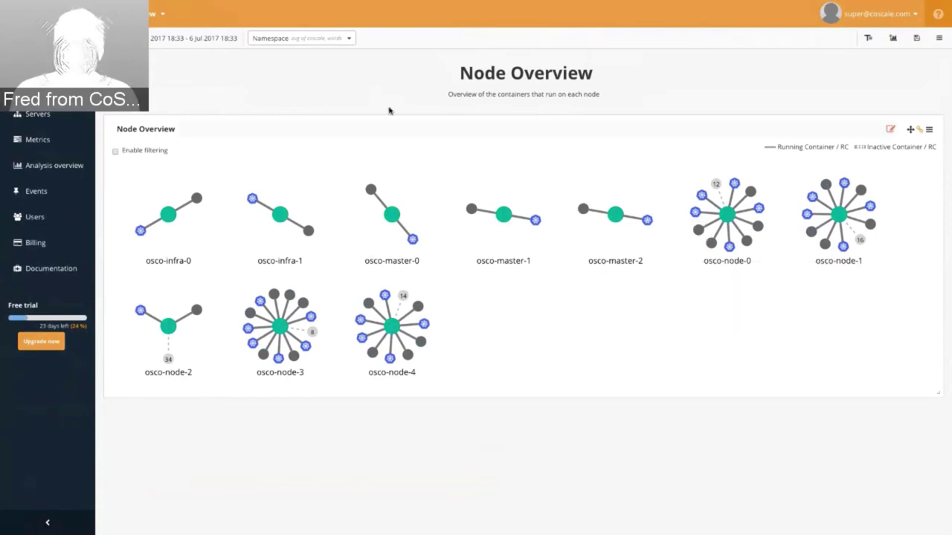
{"action": "left_click", "coordinate": [162, 153]}
{"action": "left_click", "coordinate": [201, 152]}
{"action": "type", "text": "red"}
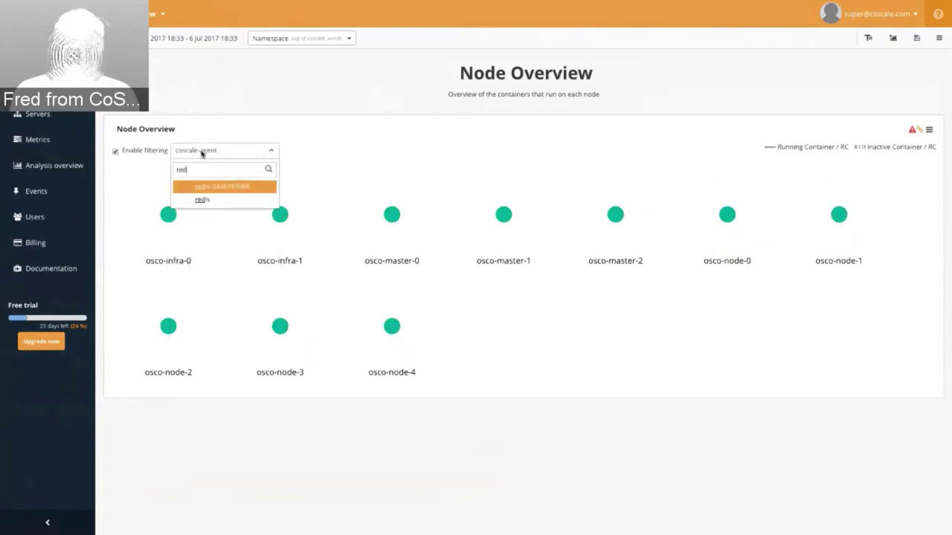
{"action": "key", "text": "Return"}
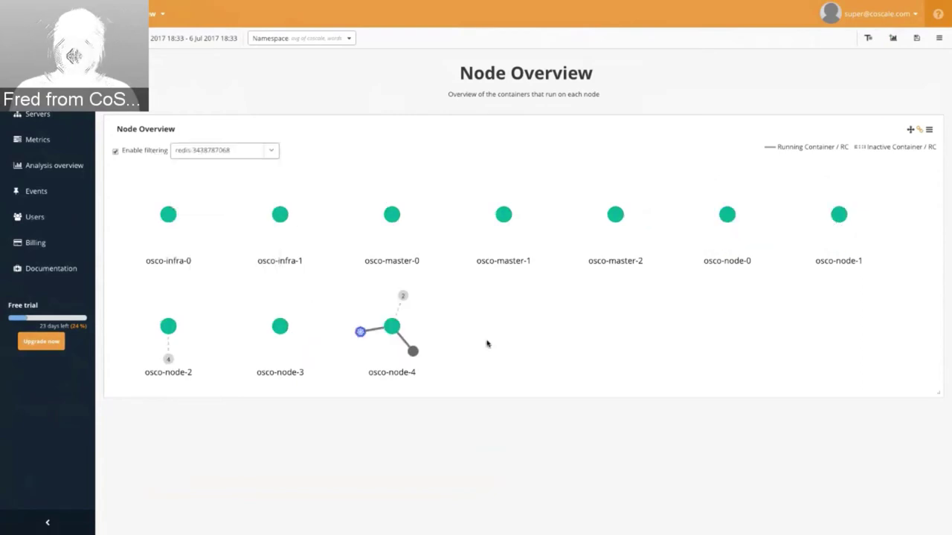
{"action": "left_click", "coordinate": [128, 153]}
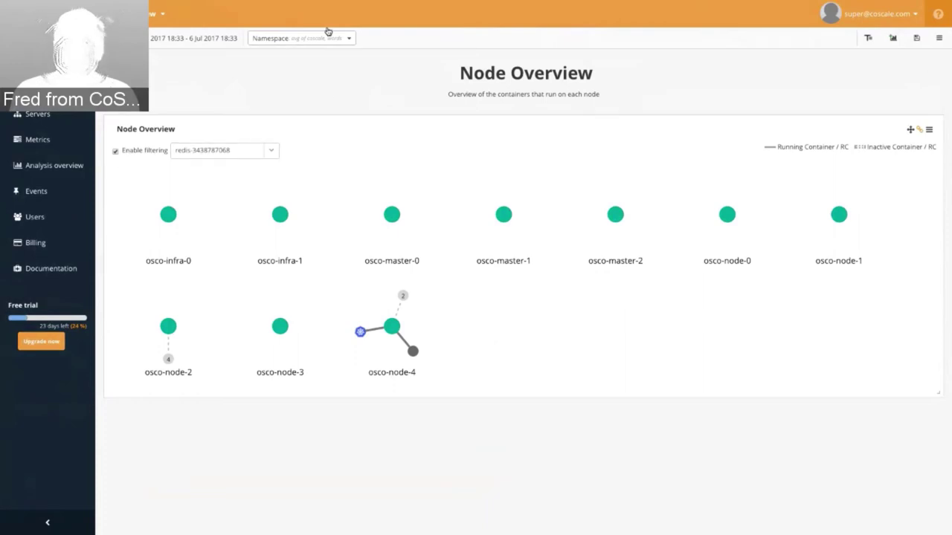
Search the dashboards for "server" and open the server infrastructure dashboard, discarding the unsaved changes.
{"action": "left_click", "coordinate": [156, 13]}
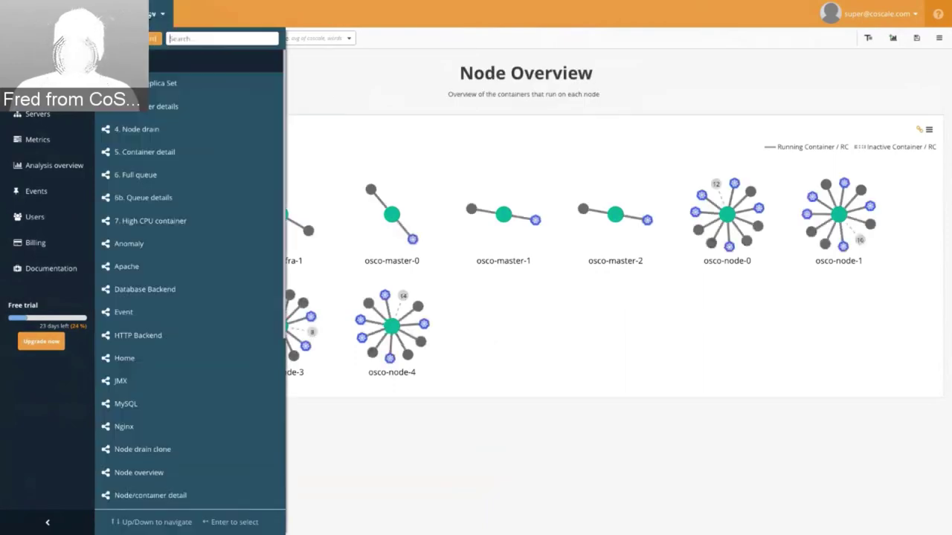
{"action": "type", "text": "server"}
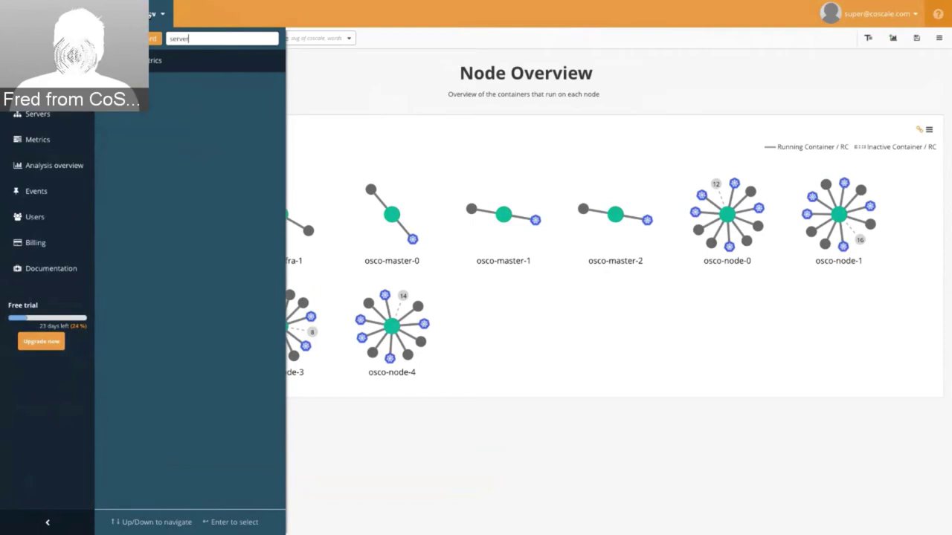
{"action": "key", "text": "Return"}
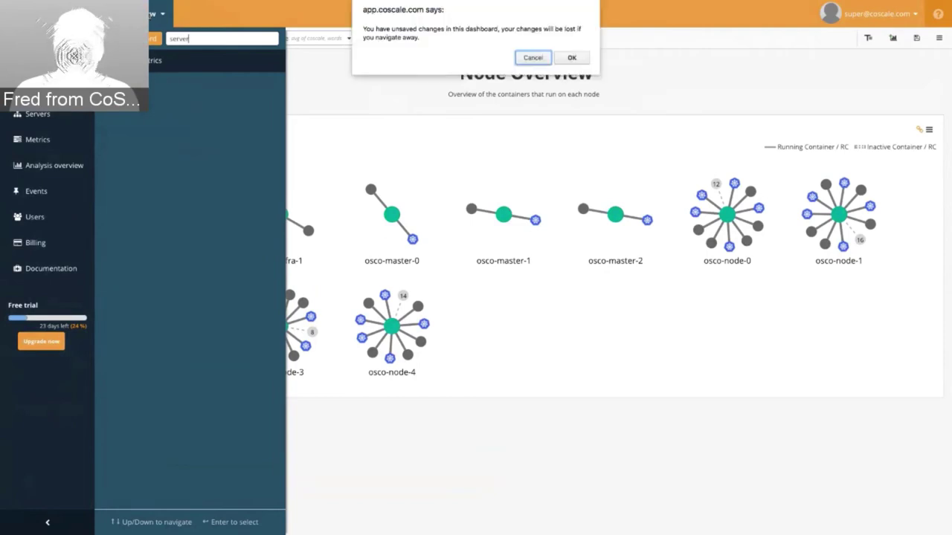
{"action": "key", "text": "Return"}
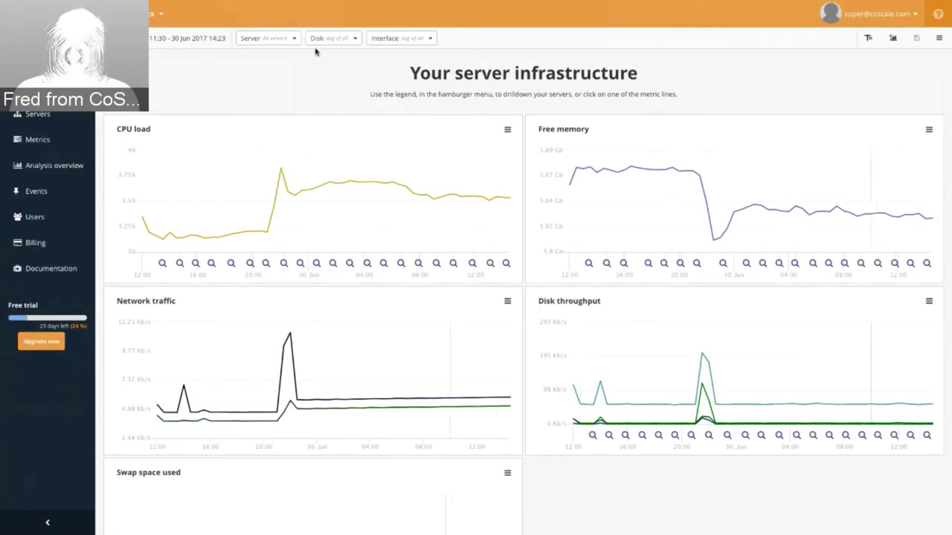
Look through the individual servers listed under All servers in the dashboard's server selector.
{"action": "left_click", "coordinate": [294, 38]}
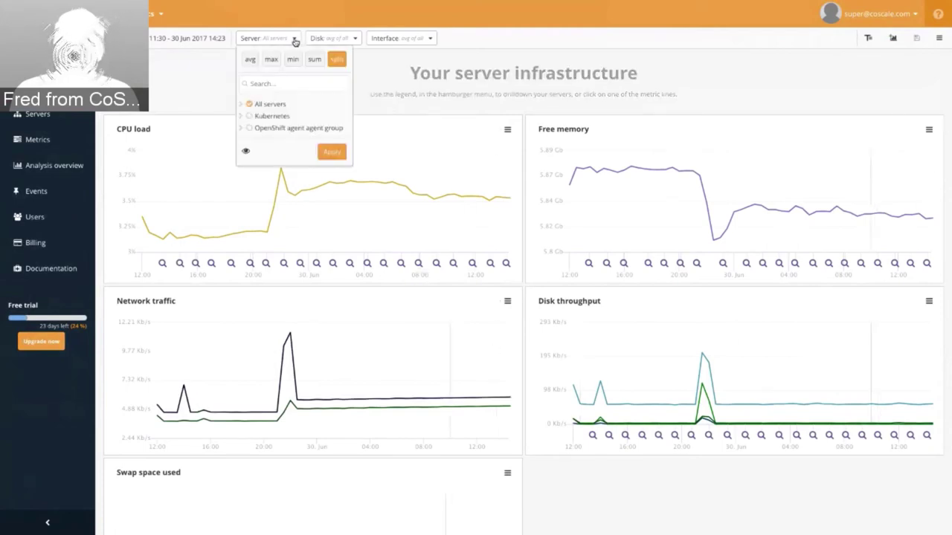
{"action": "left_click", "coordinate": [242, 104]}
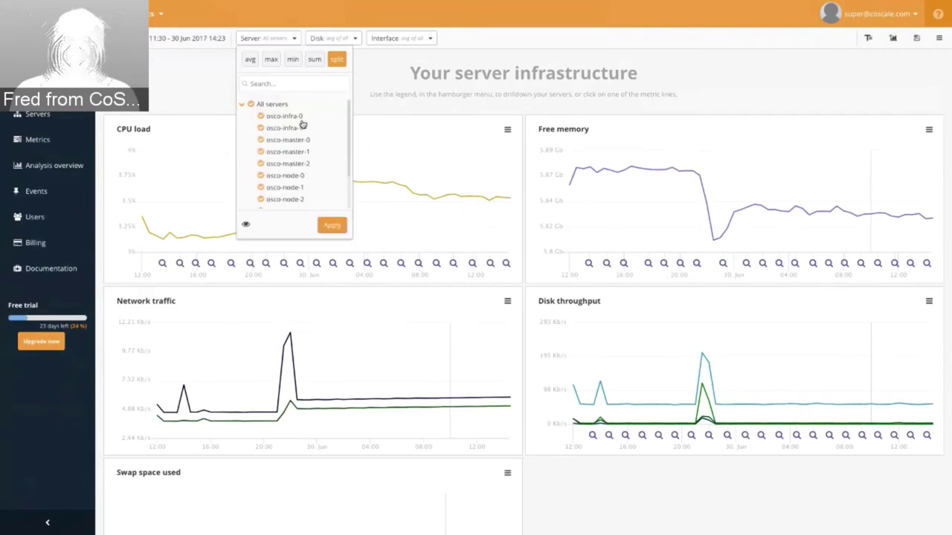
{"action": "scroll", "coordinate": [301, 125], "scroll_direction": "down", "scroll_amount": 1}
{"action": "scroll", "coordinate": [293, 137], "scroll_direction": "up", "scroll_amount": 1}
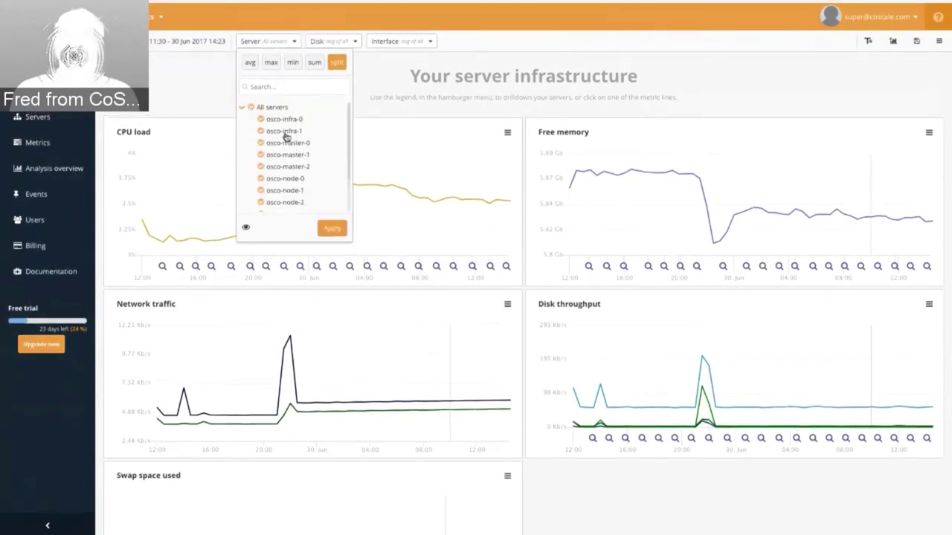
{"action": "left_click", "coordinate": [242, 105]}
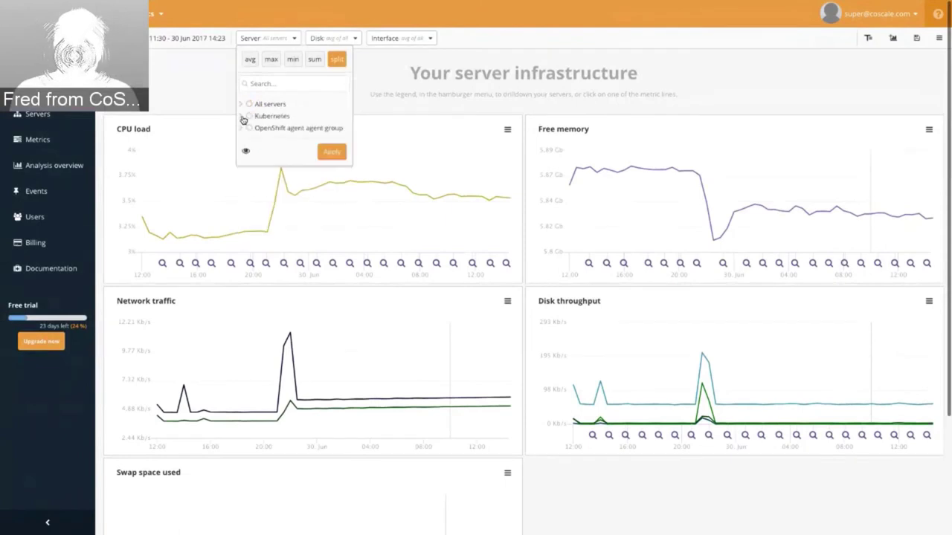
Browse the Kubernetes Nodes and MasterNodes groups, and apply all individual servers as a split selection to the infrastructure charts.
{"action": "left_click", "coordinate": [242, 116]}
{"action": "left_click", "coordinate": [253, 128]}
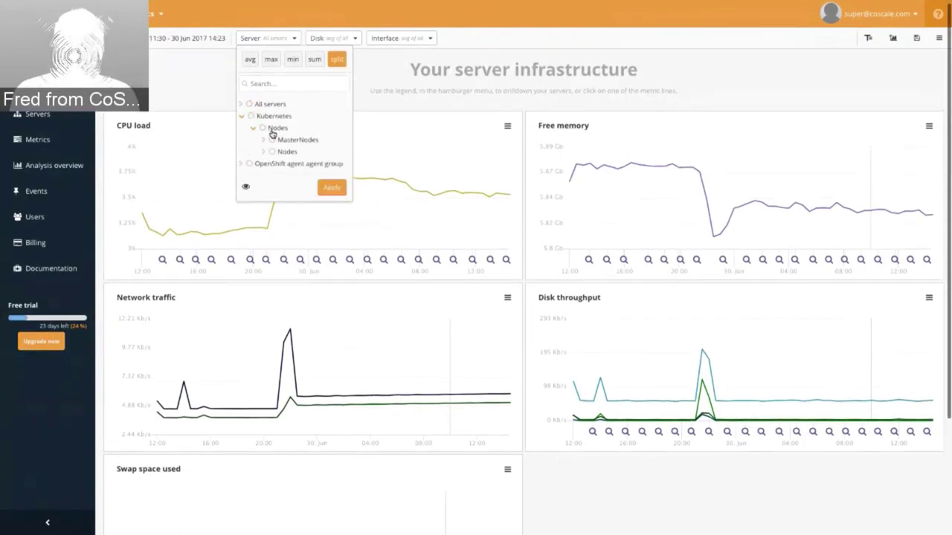
{"action": "scroll", "coordinate": [263, 135], "scroll_direction": "down", "scroll_amount": 1}
{"action": "left_click", "coordinate": [263, 139]}
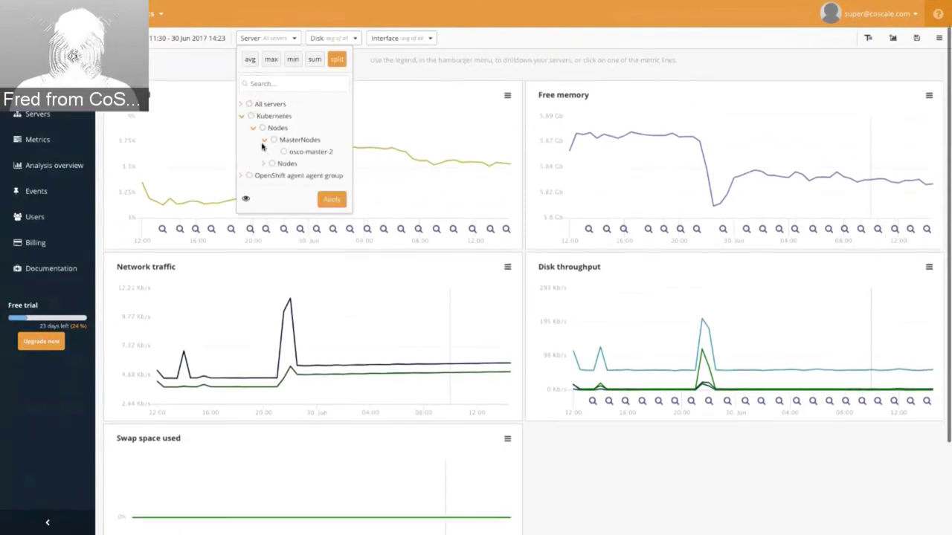
{"action": "left_click", "coordinate": [242, 104]}
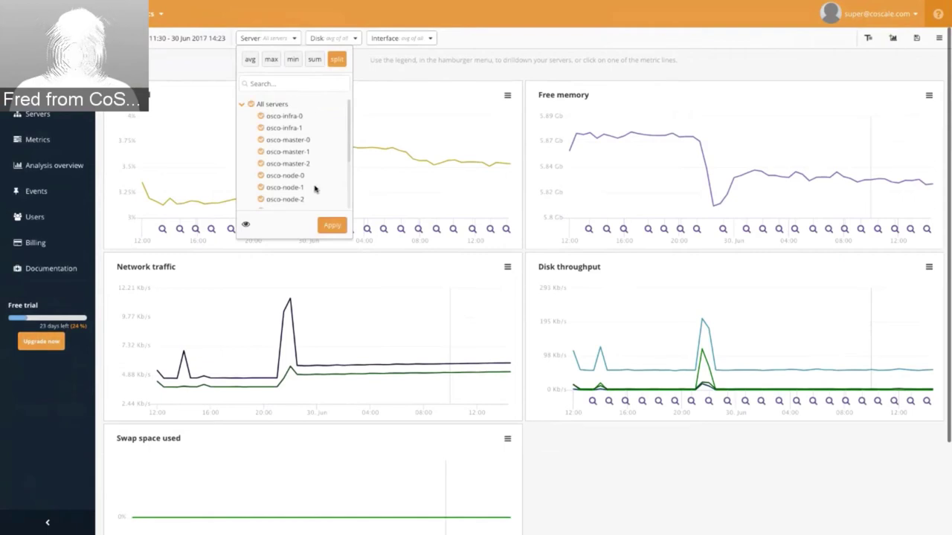
{"action": "left_click", "coordinate": [332, 225]}
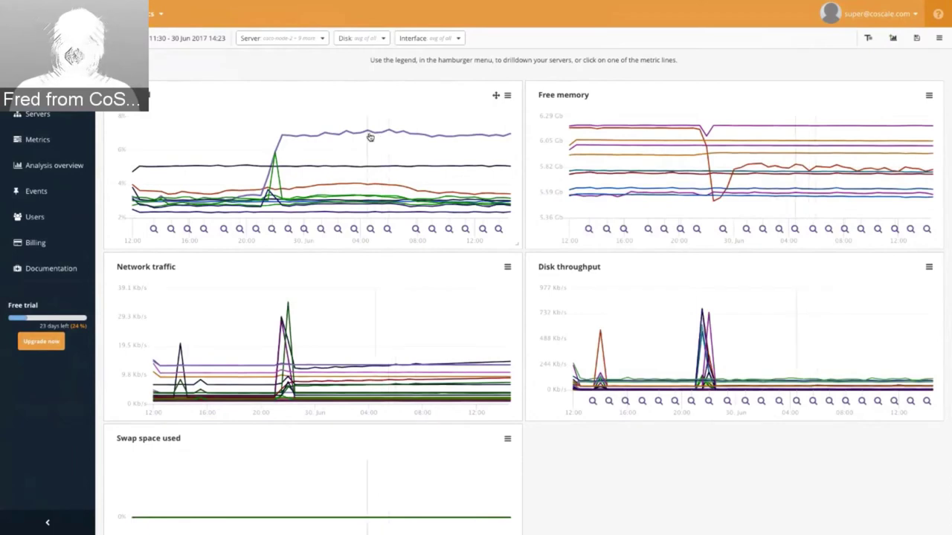
Identify the server behind the highest CPU load line and restrict the infrastructure charts to osco-node-3.
{"action": "left_click", "coordinate": [371, 136]}
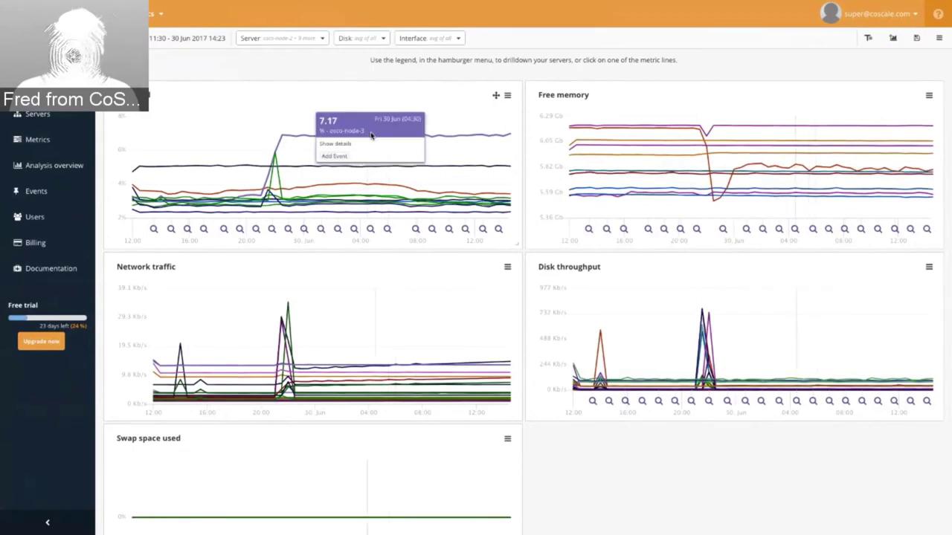
{"action": "left_click", "coordinate": [283, 38]}
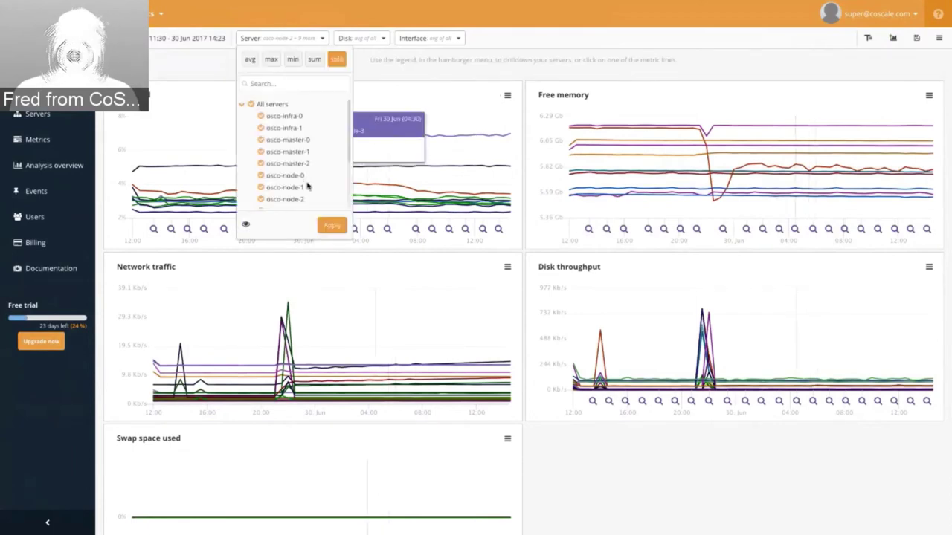
{"action": "scroll", "coordinate": [308, 185], "scroll_direction": "down", "scroll_amount": 1}
{"action": "left_click", "coordinate": [295, 196]}
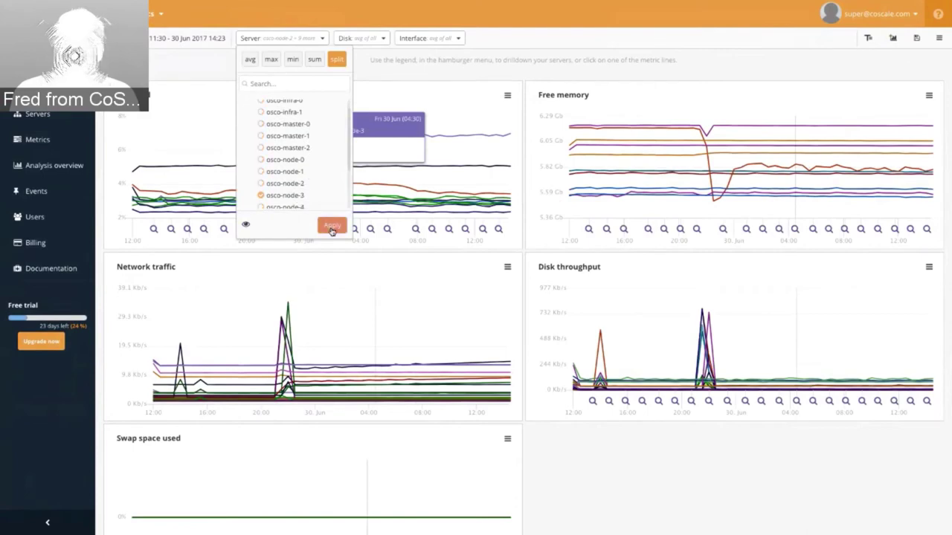
{"action": "left_click", "coordinate": [332, 226]}
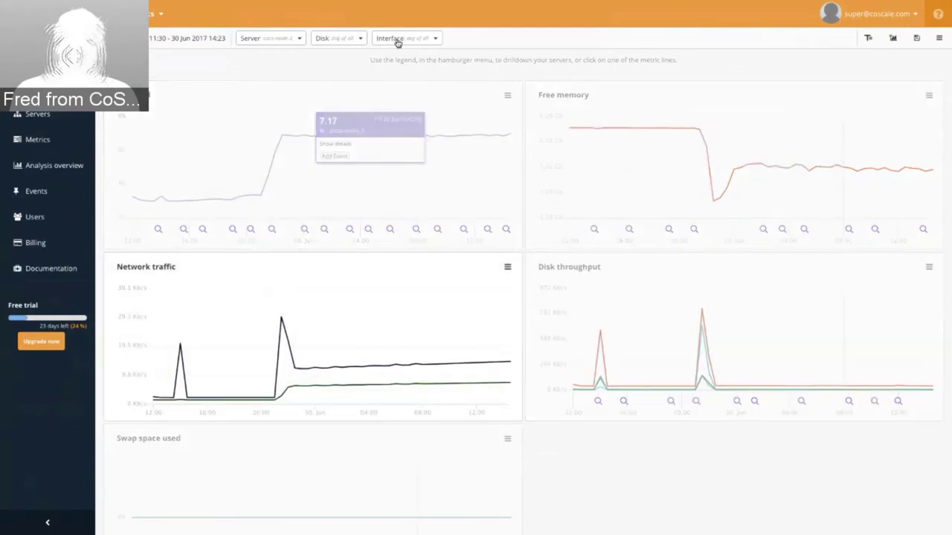
Split the network traffic by interface, show only eth0, and recheck the interface selection.
{"action": "left_click", "coordinate": [435, 41]}
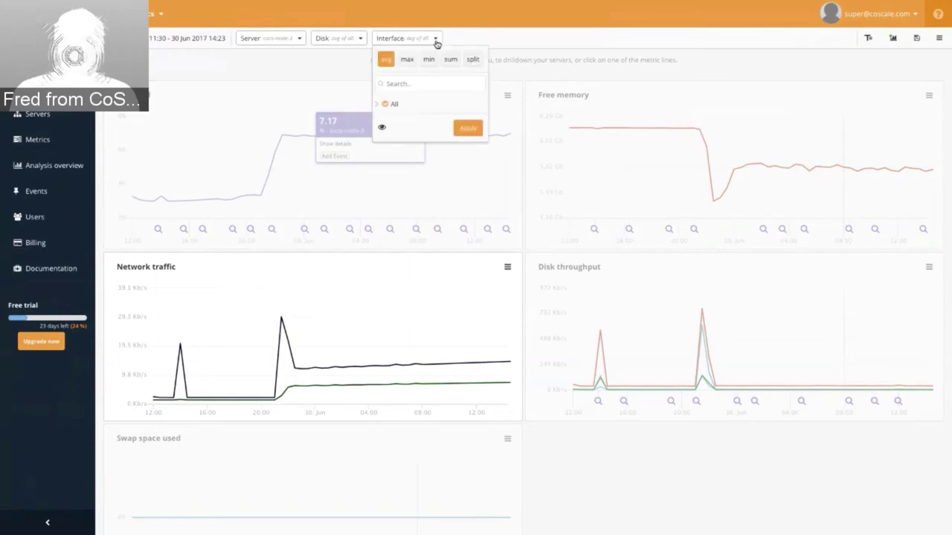
{"action": "left_click", "coordinate": [472, 64]}
{"action": "scroll", "coordinate": [408, 121], "scroll_direction": "up", "scroll_amount": 2}
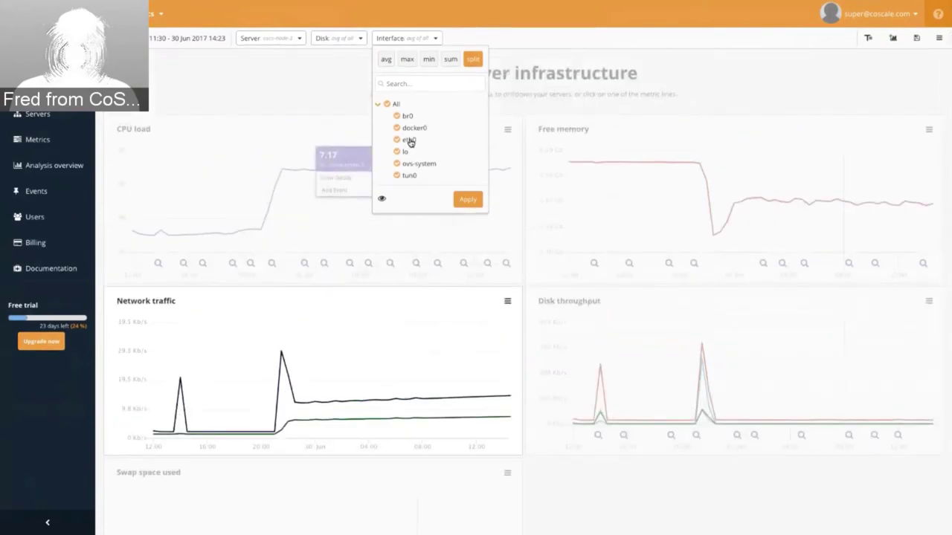
{"action": "left_click", "coordinate": [410, 140]}
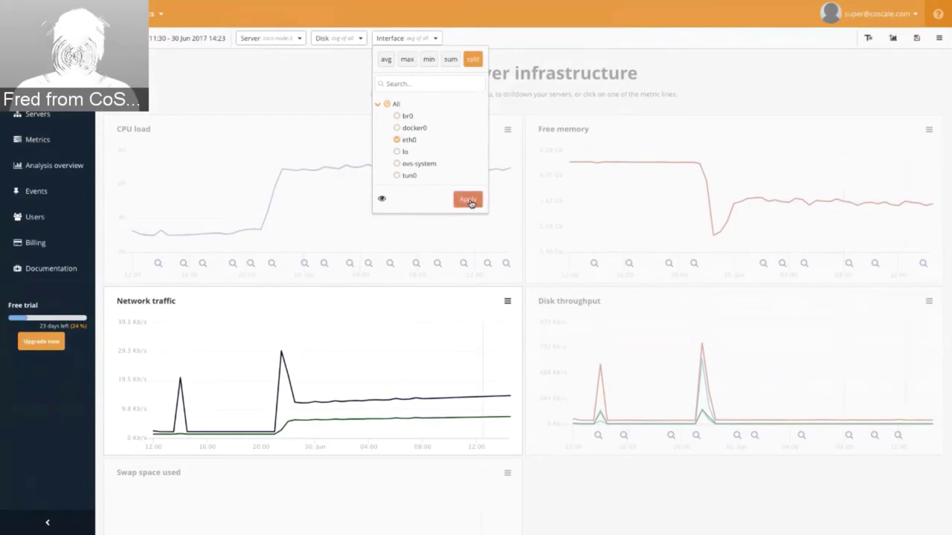
{"action": "left_click", "coordinate": [468, 201]}
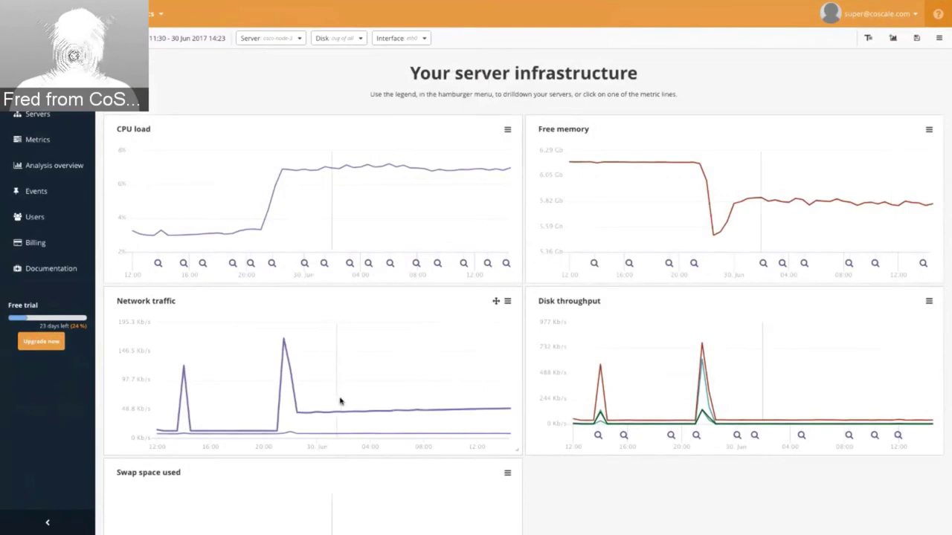
{"action": "left_click", "coordinate": [417, 38]}
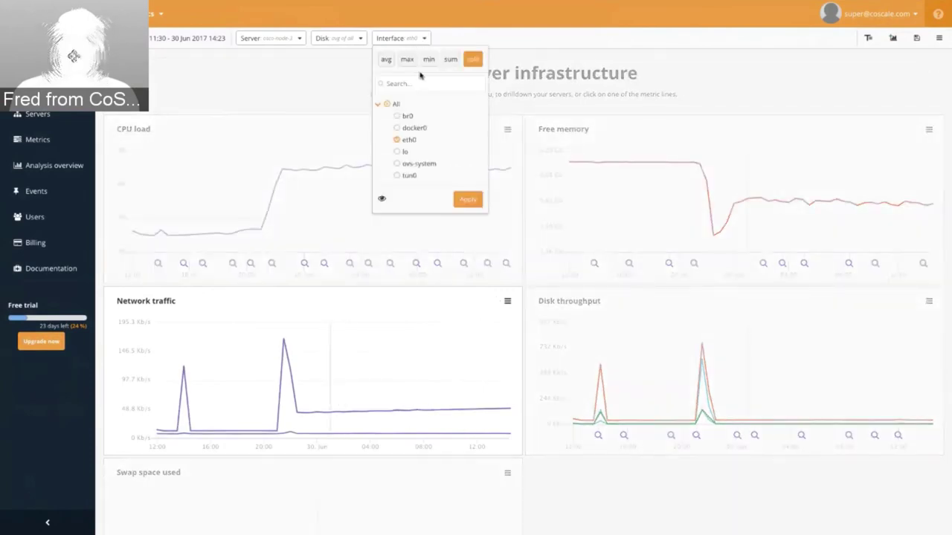
{"action": "left_click", "coordinate": [413, 37]}
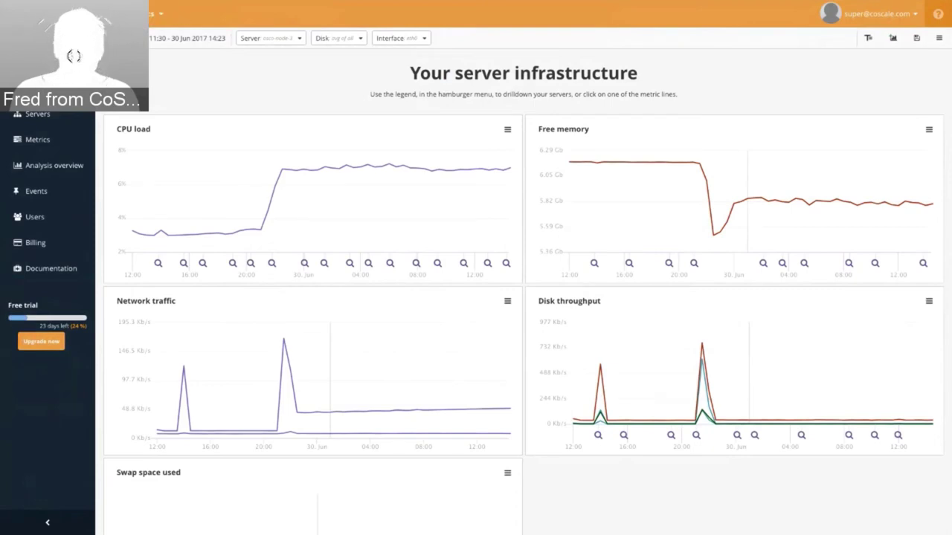
Open the alert management page listing the configured alerts and notification schemes.
{"action": "scroll", "coordinate": [45, 223], "scroll_direction": "up", "scroll_amount": 2}
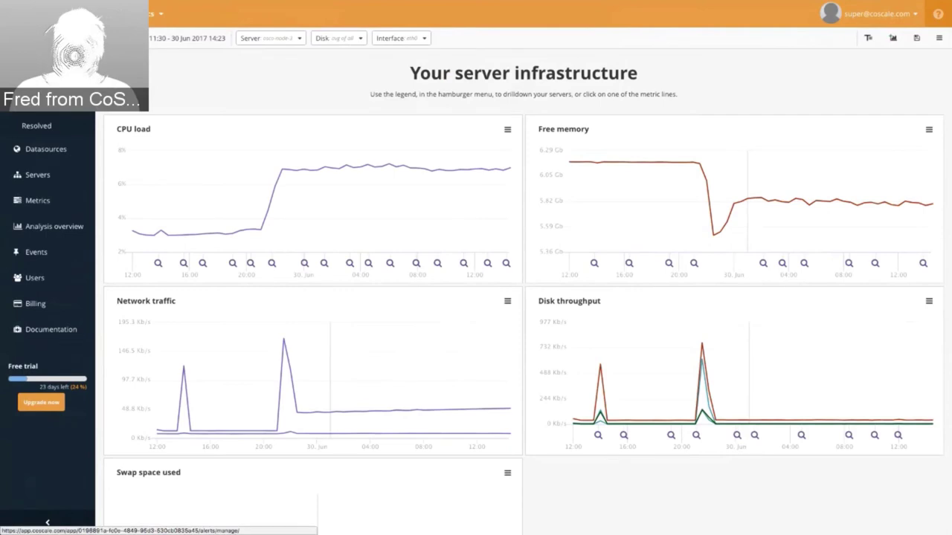
{"action": "left_click", "coordinate": [37, 102]}
{"action": "left_click", "coordinate": [550, 176]}
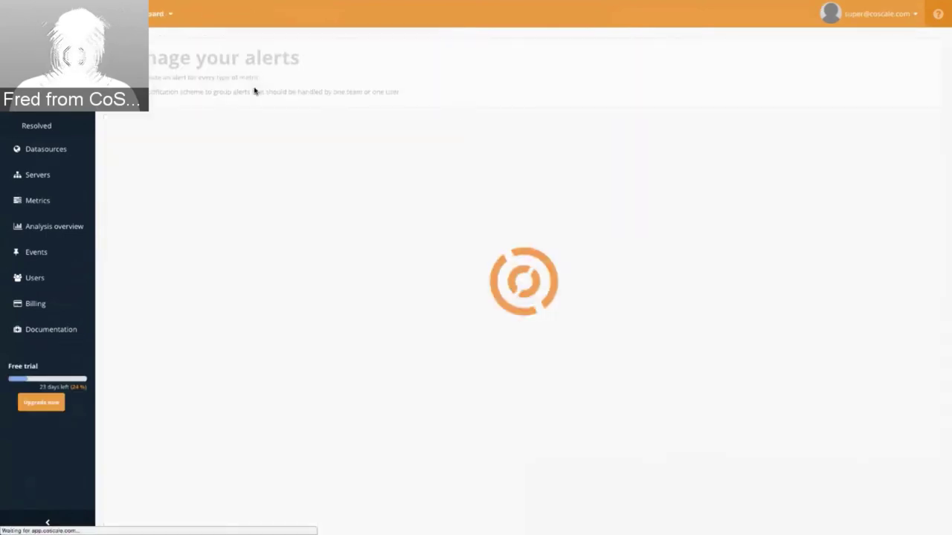
{"action": "mouse_move", "coordinate": [239, 293]}
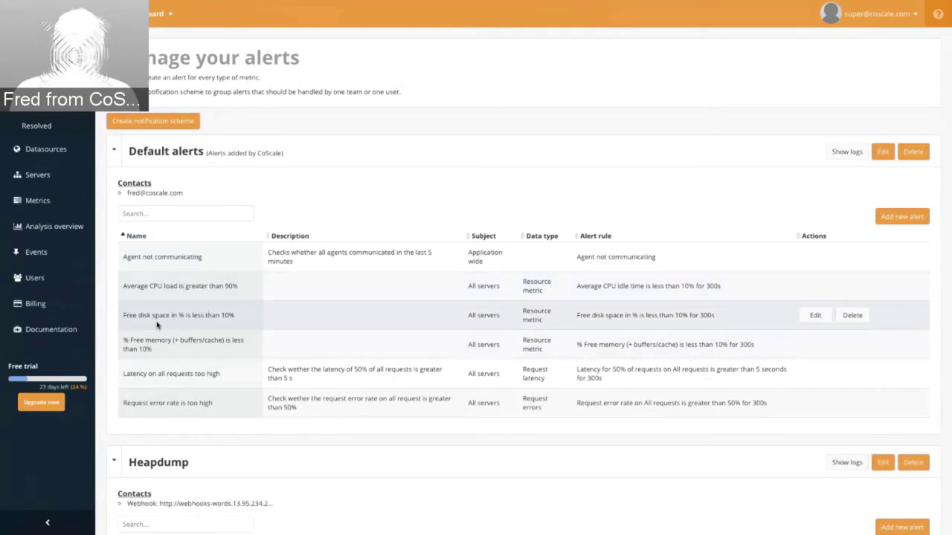
Examine the rule of the default free disk space alert and the servers it can target, leaving without changes.
{"action": "left_click", "coordinate": [811, 317]}
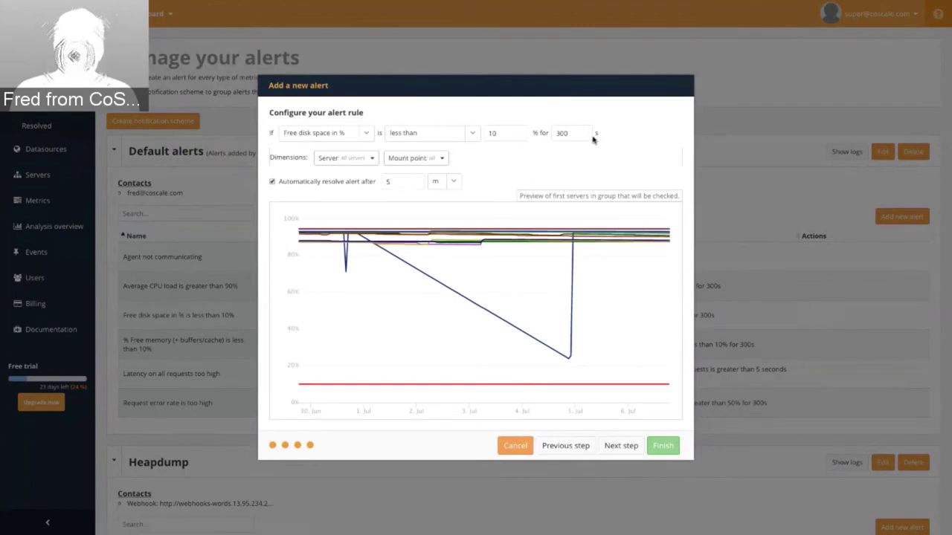
{"action": "left_click", "coordinate": [360, 160]}
{"action": "left_click", "coordinate": [319, 200]}
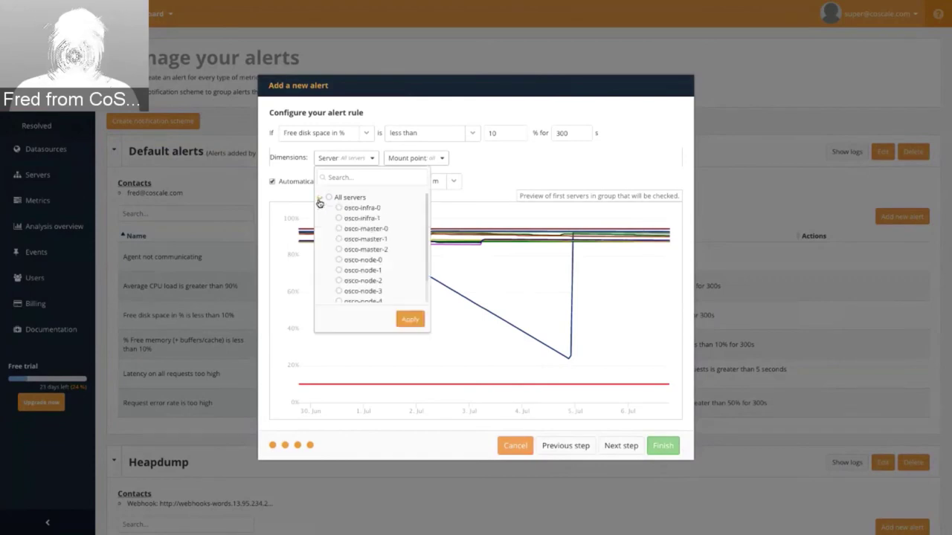
{"action": "scroll", "coordinate": [364, 211], "scroll_direction": "down", "scroll_amount": 3}
{"action": "scroll", "coordinate": [364, 215], "scroll_direction": "down", "scroll_amount": 2}
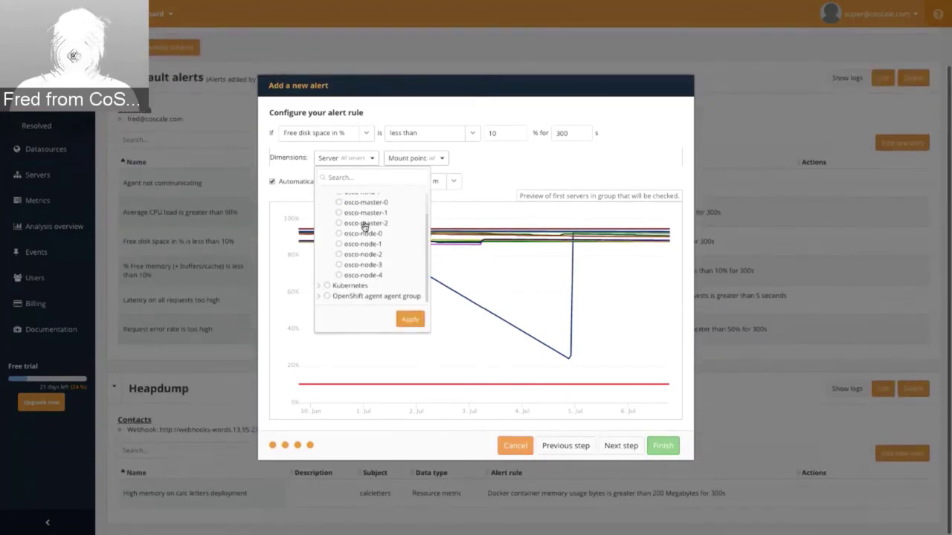
{"action": "left_click", "coordinate": [502, 165]}
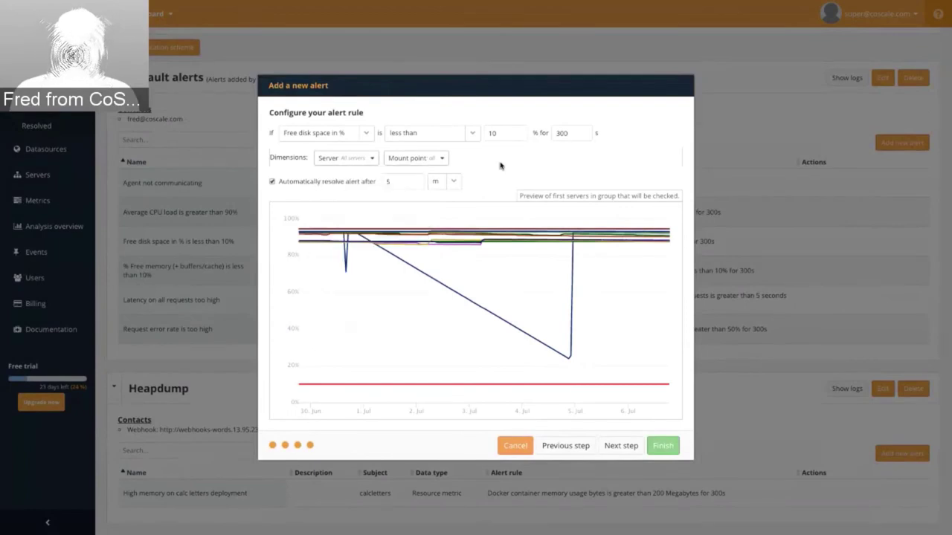
{"action": "scroll", "coordinate": [502, 165], "scroll_direction": "up", "scroll_amount": 1}
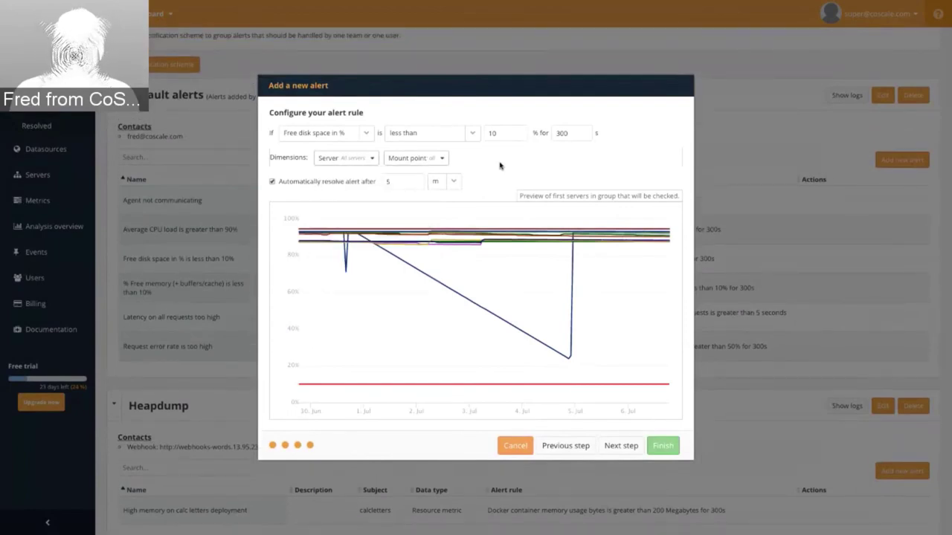
{"action": "left_click", "coordinate": [504, 446]}
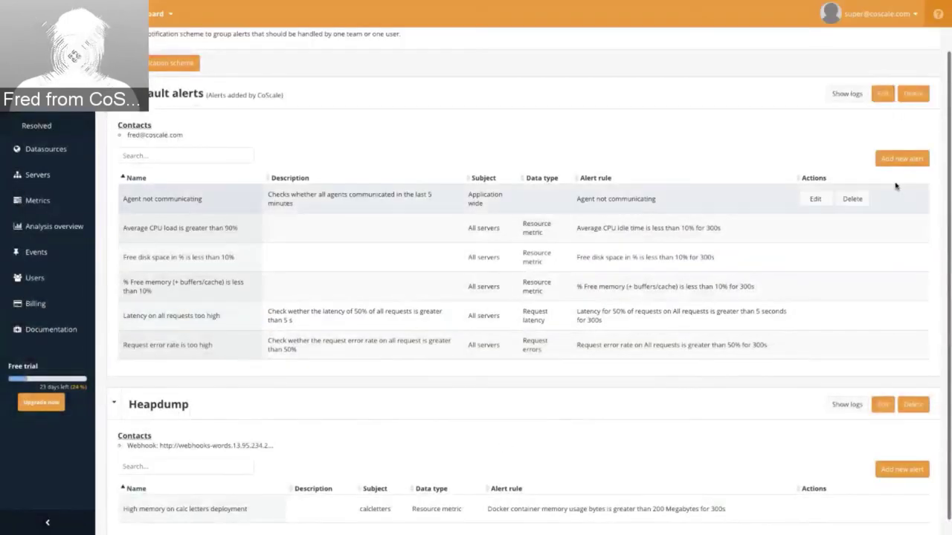
Start a static server metric alert under Default alerts, based on the Docker container memory usage bytes metric.
{"action": "left_click", "coordinate": [899, 168]}
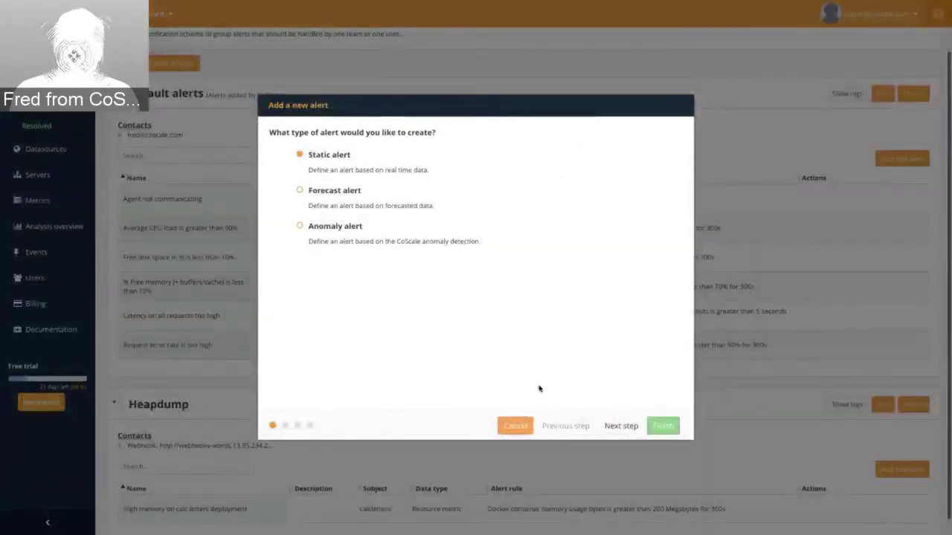
{"action": "left_click", "coordinate": [618, 426]}
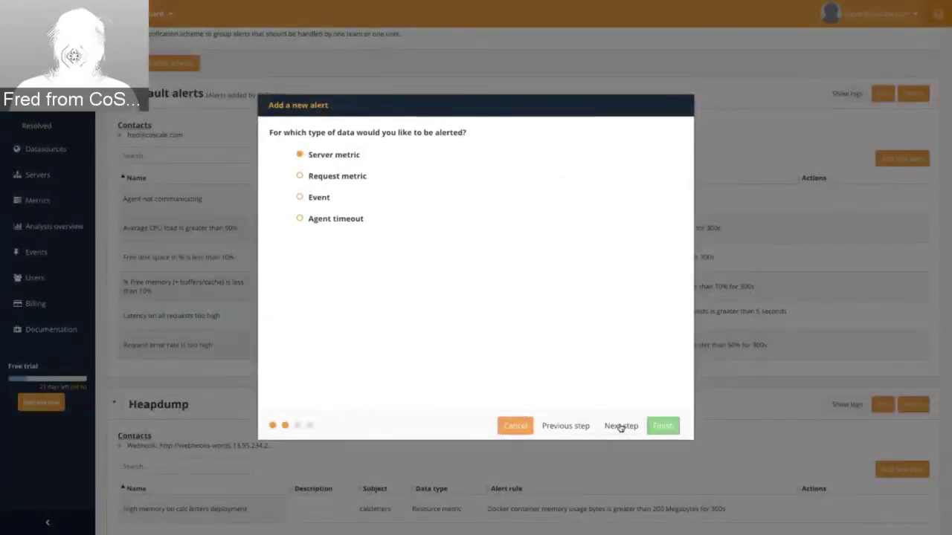
{"action": "left_click", "coordinate": [621, 426]}
{"action": "left_click", "coordinate": [338, 136]}
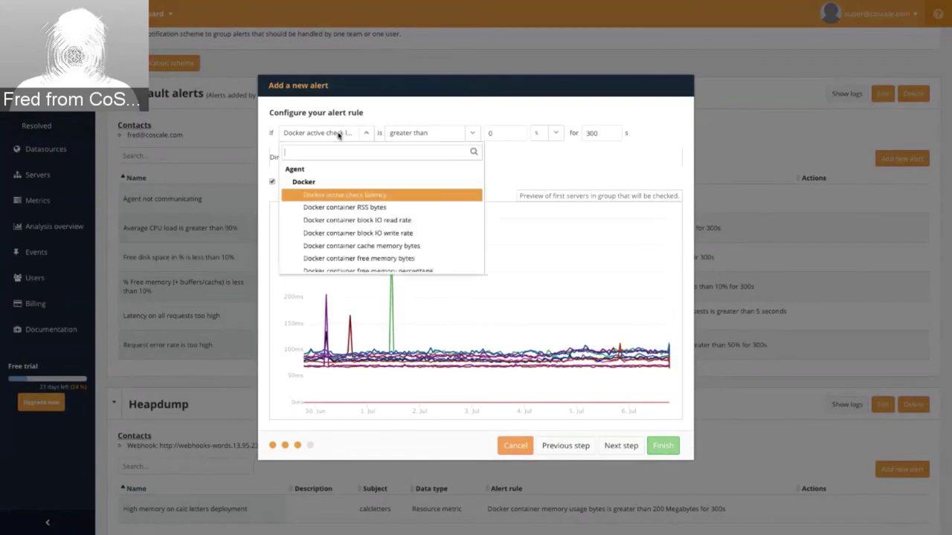
{"action": "type", "text": "memory"}
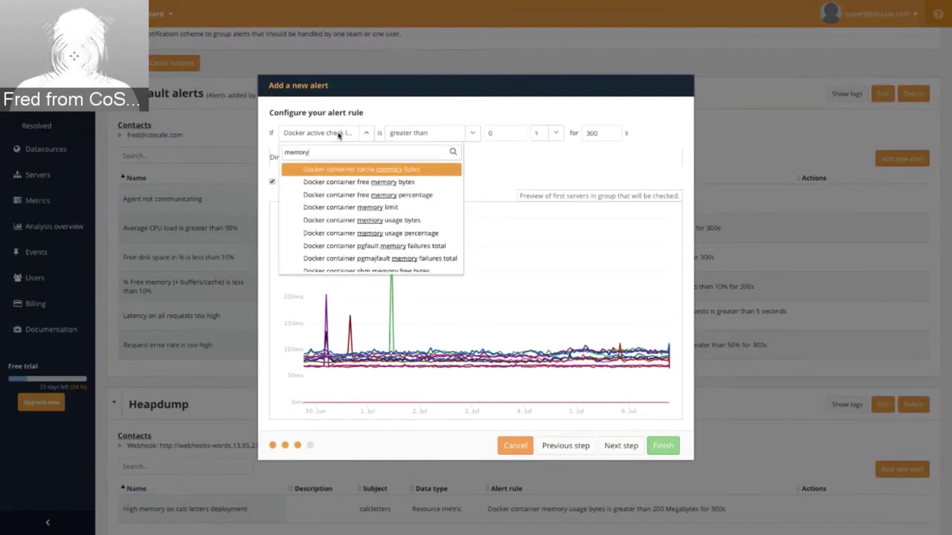
{"action": "left_click", "coordinate": [422, 226]}
Set the alert threshold to greater than 100 Mb.
{"action": "left_click", "coordinate": [496, 134]}
{"action": "type", "text": "100"}
{"action": "left_click", "coordinate": [552, 131]}
{"action": "left_click", "coordinate": [548, 179]}
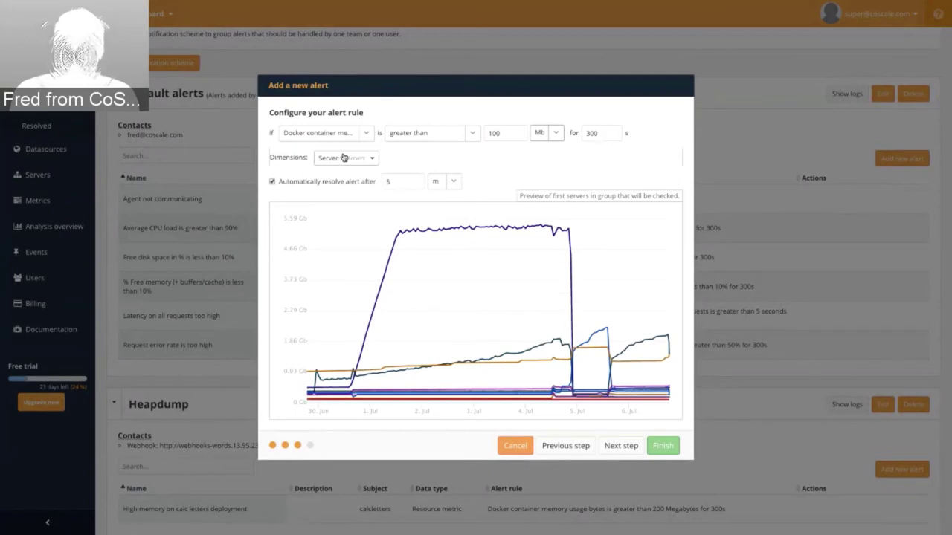
Try targeting the alert at the Docker image kidk/training-images-nginx, and collapse the Docker group again.
{"action": "left_click", "coordinate": [366, 159]}
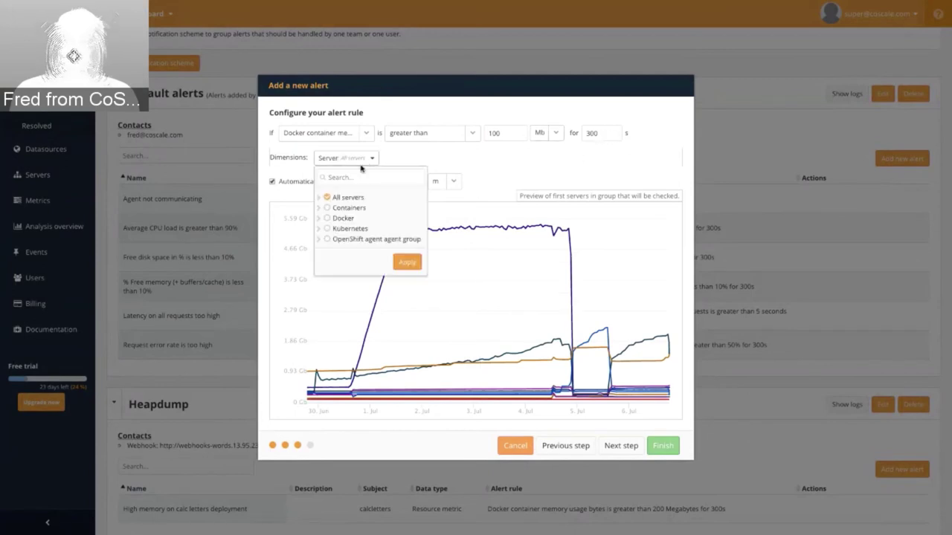
{"action": "left_click", "coordinate": [320, 219]}
{"action": "scroll", "coordinate": [386, 231], "scroll_direction": "down", "scroll_amount": 5}
{"action": "scroll", "coordinate": [404, 226], "scroll_direction": "down", "scroll_amount": 1}
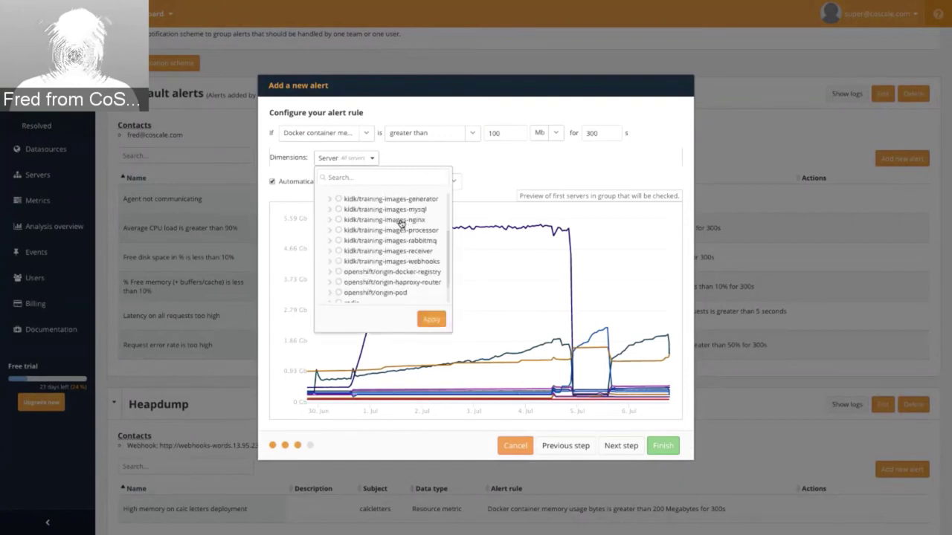
{"action": "left_click", "coordinate": [401, 223]}
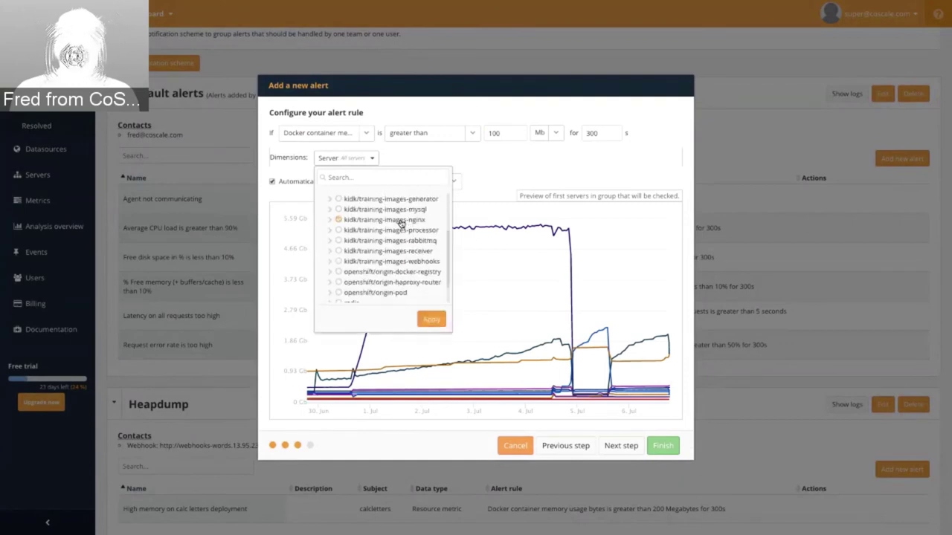
{"action": "scroll", "coordinate": [350, 223], "scroll_direction": "up", "scroll_amount": 6}
{"action": "left_click", "coordinate": [320, 221]}
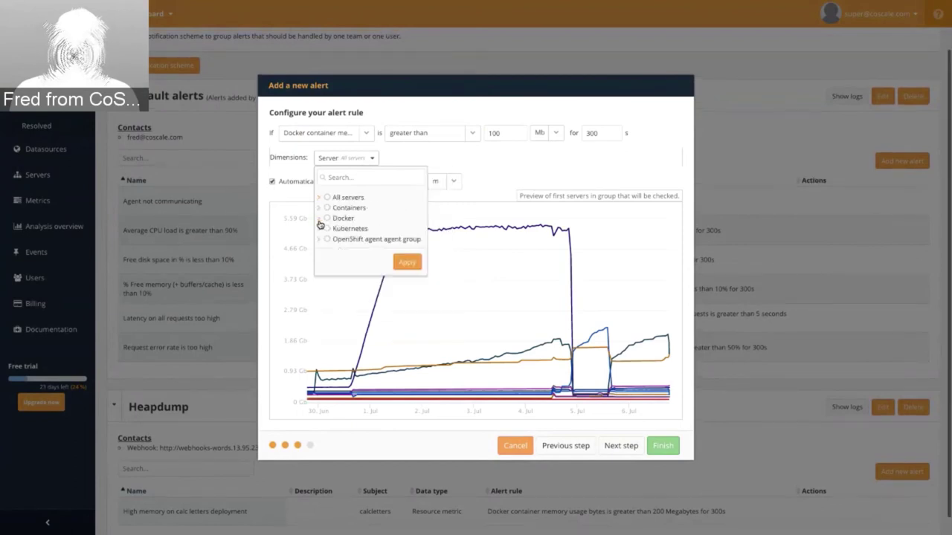
Look through the replica sets of the words namespace in the alert's Kubernetes server group.
{"action": "left_click", "coordinate": [320, 228]}
{"action": "scroll", "coordinate": [330, 268], "scroll_direction": "down", "scroll_amount": 1}
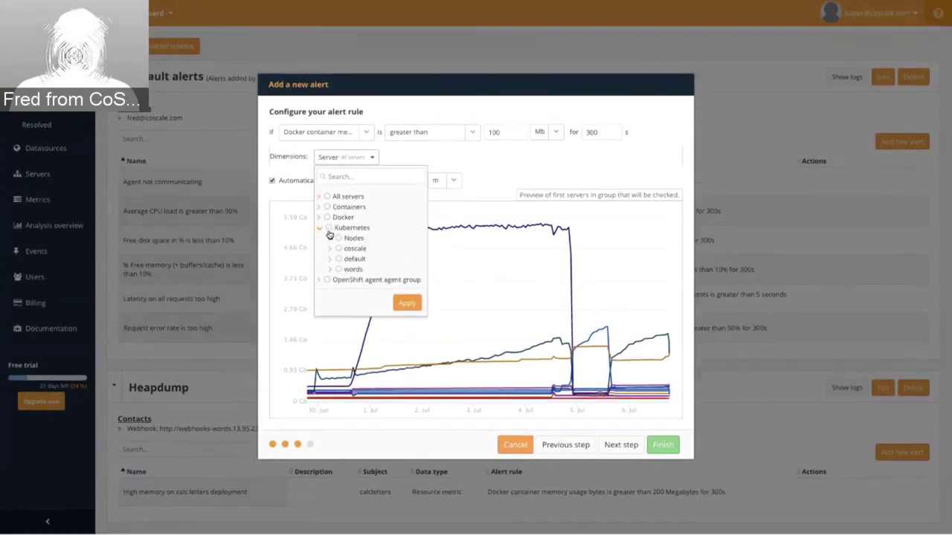
{"action": "left_click", "coordinate": [331, 271]}
{"action": "scroll", "coordinate": [336, 272], "scroll_direction": "down", "scroll_amount": 1}
{"action": "left_click", "coordinate": [341, 266]}
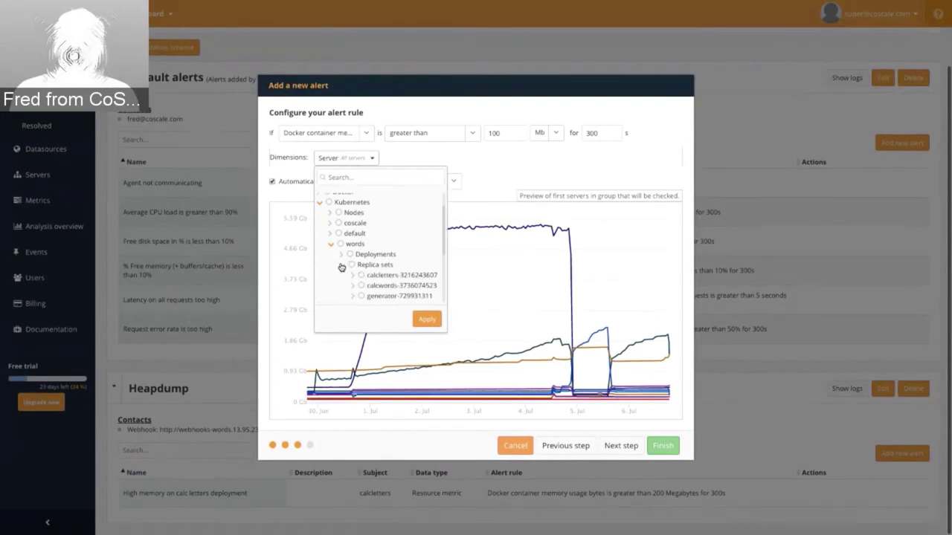
{"action": "scroll", "coordinate": [342, 268], "scroll_direction": "down", "scroll_amount": 2}
{"action": "left_click", "coordinate": [341, 224]}
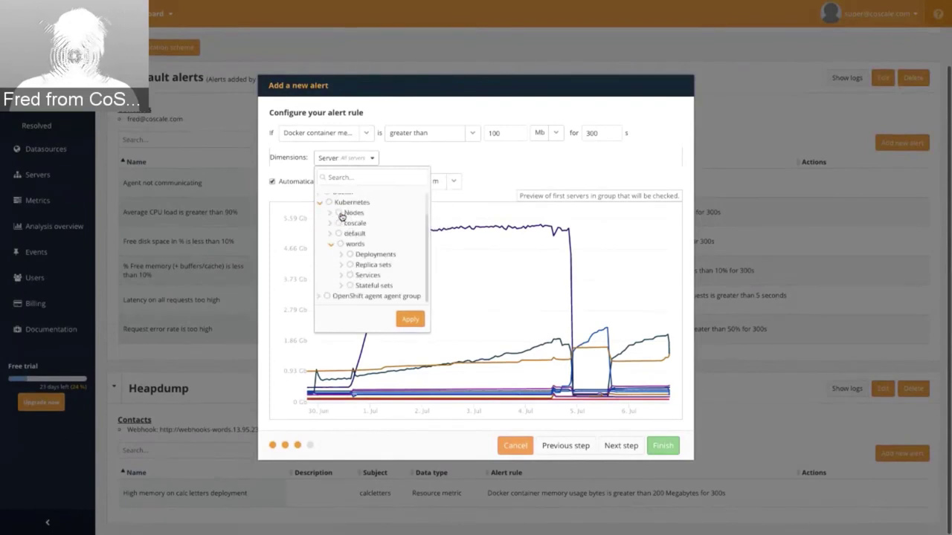
Try targeting the alert at the nginx deployment in the words namespace of the Kubernetes server group.
{"action": "left_click", "coordinate": [341, 256]}
{"action": "scroll", "coordinate": [343, 260], "scroll_direction": "down", "scroll_amount": 4}
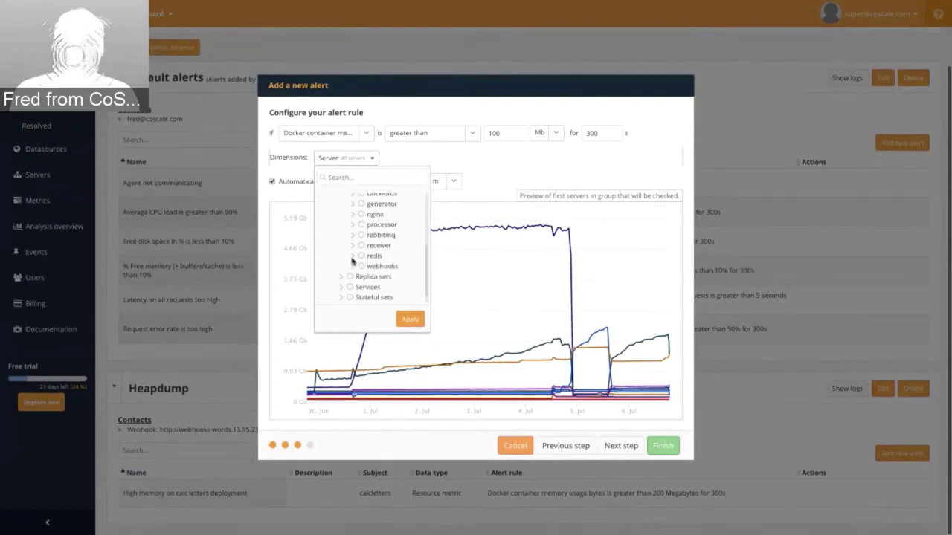
{"action": "scroll", "coordinate": [353, 262], "scroll_direction": "down", "scroll_amount": 1}
{"action": "scroll", "coordinate": [354, 267], "scroll_direction": "up", "scroll_amount": 3}
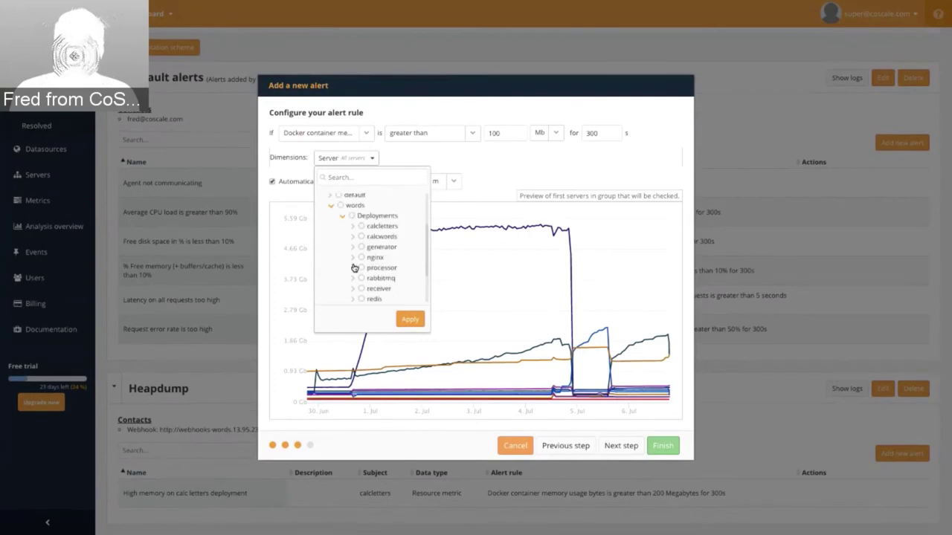
{"action": "scroll", "coordinate": [353, 264], "scroll_direction": "down", "scroll_amount": 1}
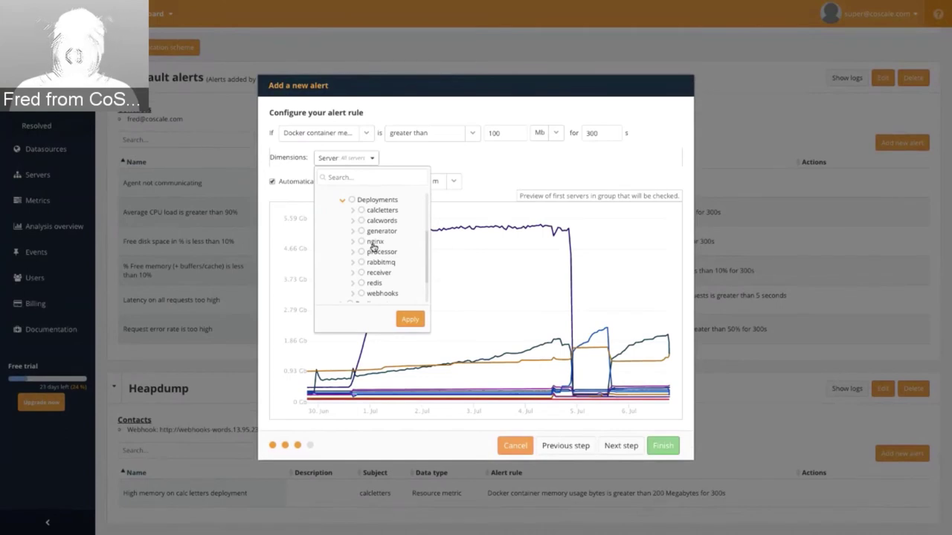
{"action": "left_click", "coordinate": [373, 244]}
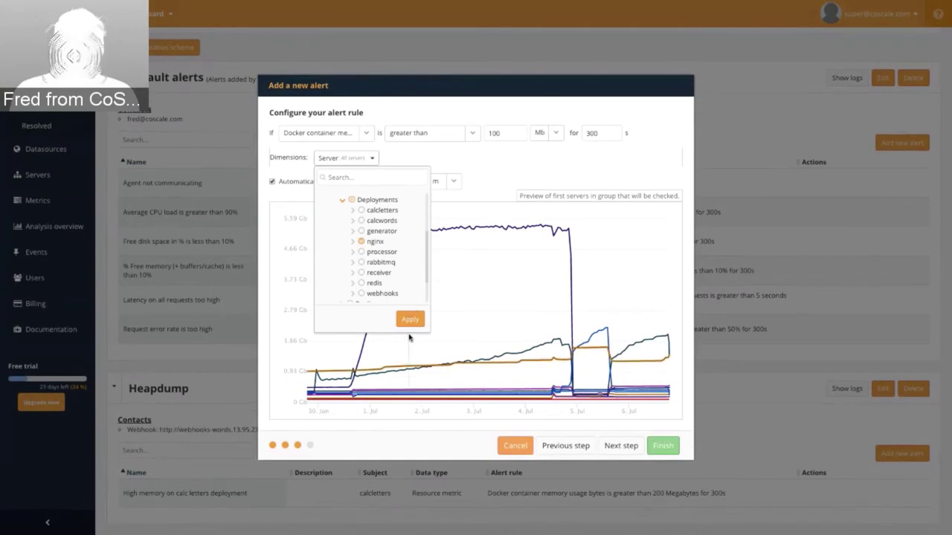
Look through the replica set inside the nginx deployment, and discard the new alert.
{"action": "left_click", "coordinate": [353, 242]}
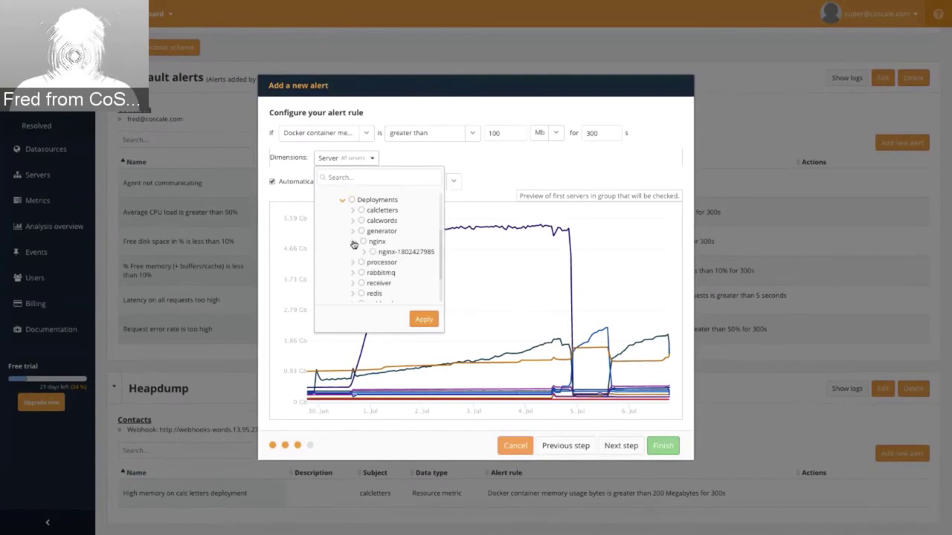
{"action": "left_click", "coordinate": [364, 252]}
{"action": "scroll", "coordinate": [417, 282], "scroll_direction": "down", "scroll_amount": 2}
{"action": "left_click", "coordinate": [353, 219]}
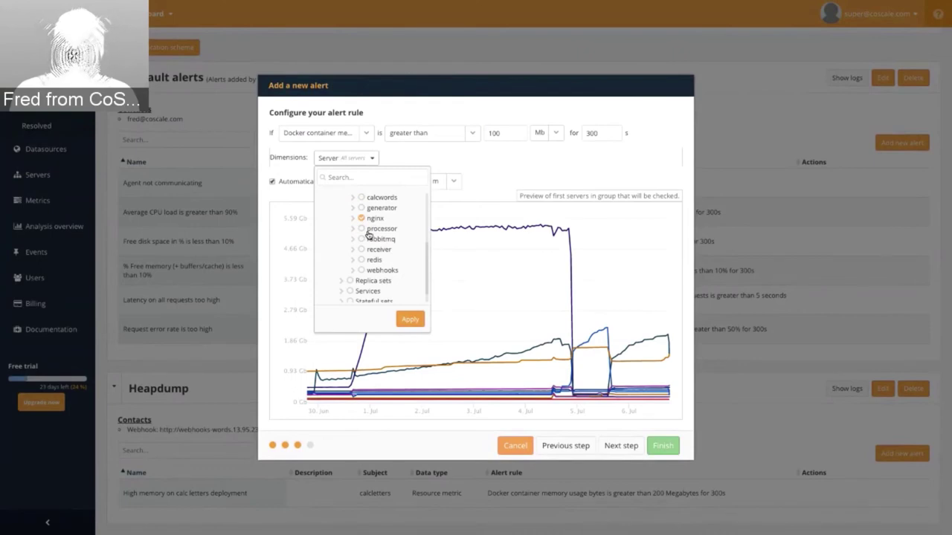
{"action": "left_click", "coordinate": [497, 158]}
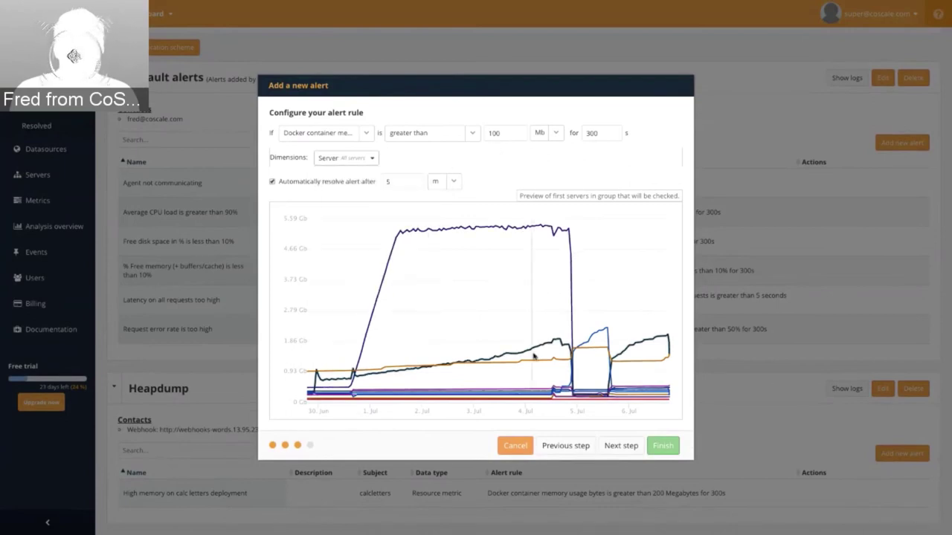
{"action": "left_click", "coordinate": [515, 447]}
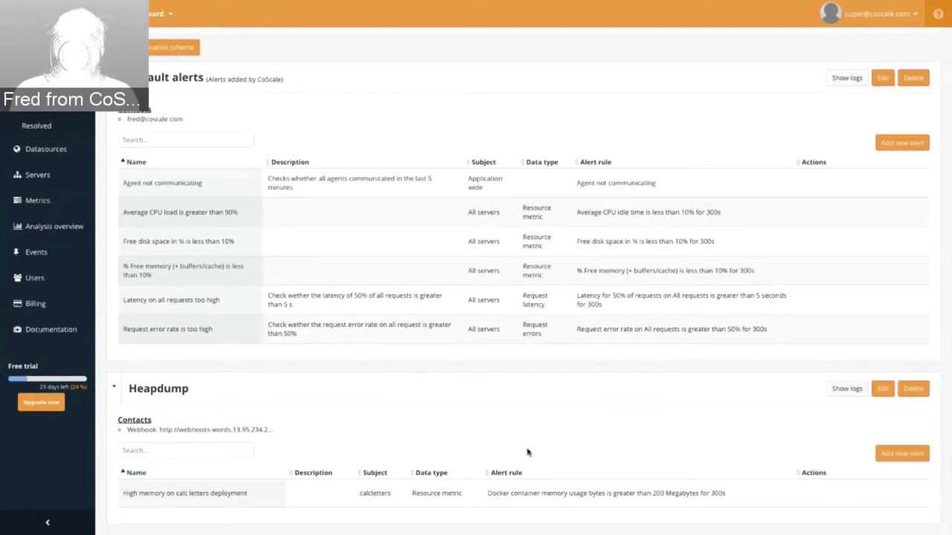
Review the metric and server group in the rule of the High memory on calc letters deployment alert, and exit without saving.
{"action": "mouse_move", "coordinate": [558, 485]}
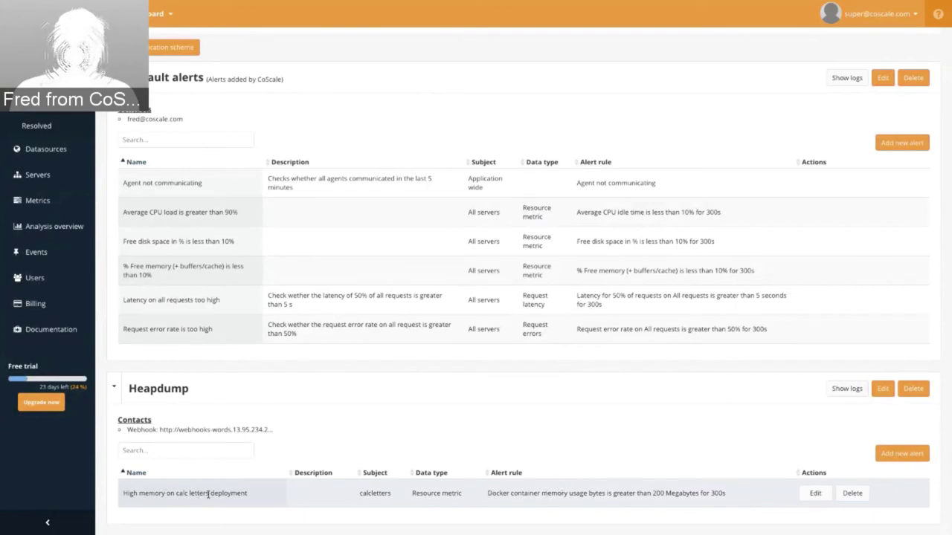
{"action": "left_click", "coordinate": [819, 494]}
{"action": "left_click", "coordinate": [371, 132]}
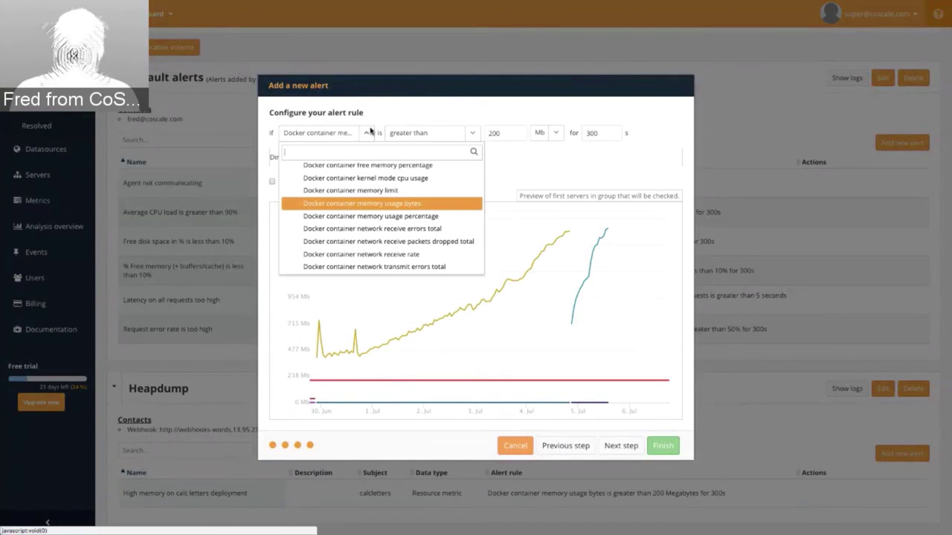
{"action": "left_click", "coordinate": [371, 132]}
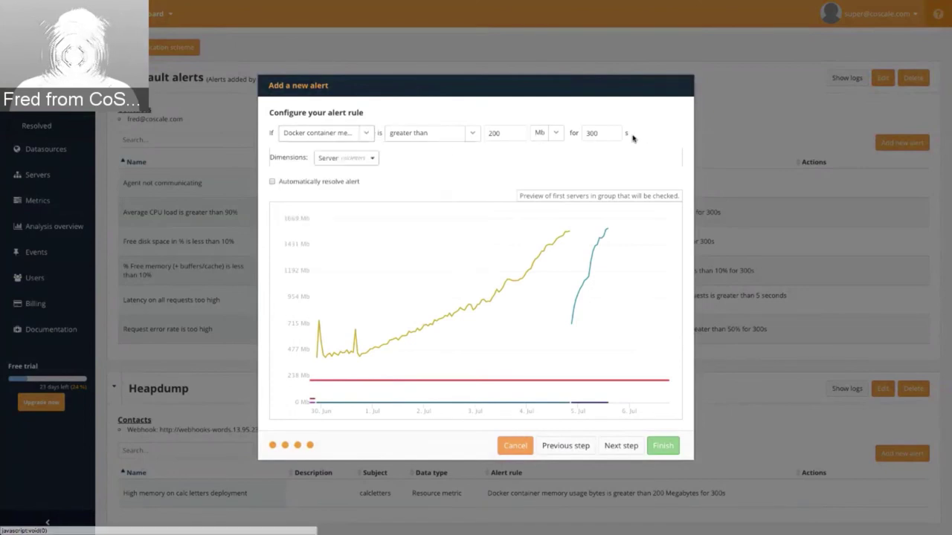
{"action": "left_click", "coordinate": [364, 164]}
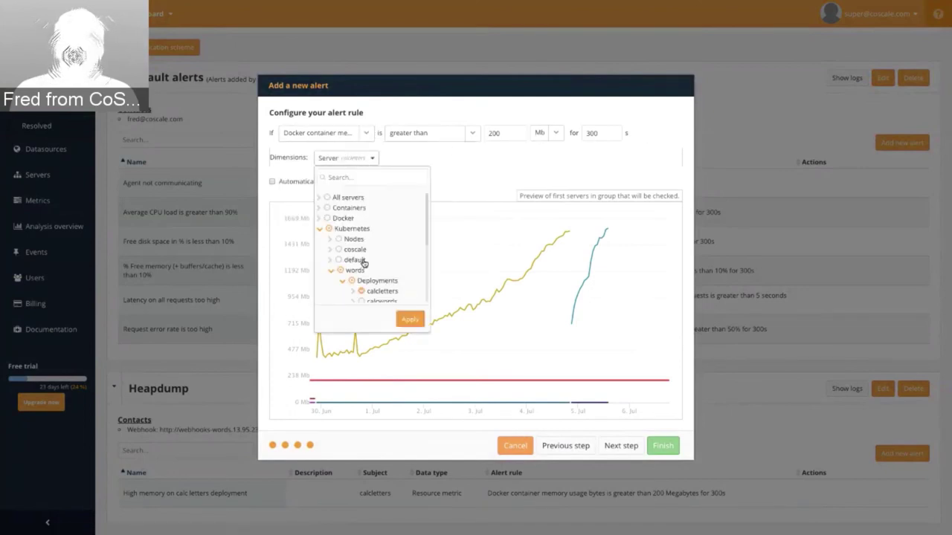
{"action": "scroll", "coordinate": [364, 263], "scroll_direction": "down", "scroll_amount": 1}
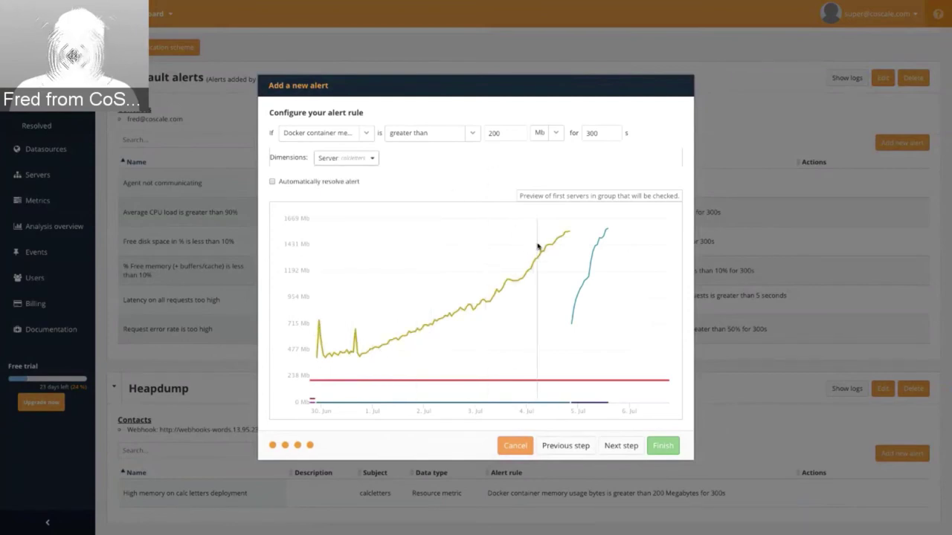
{"action": "left_click", "coordinate": [516, 446]}
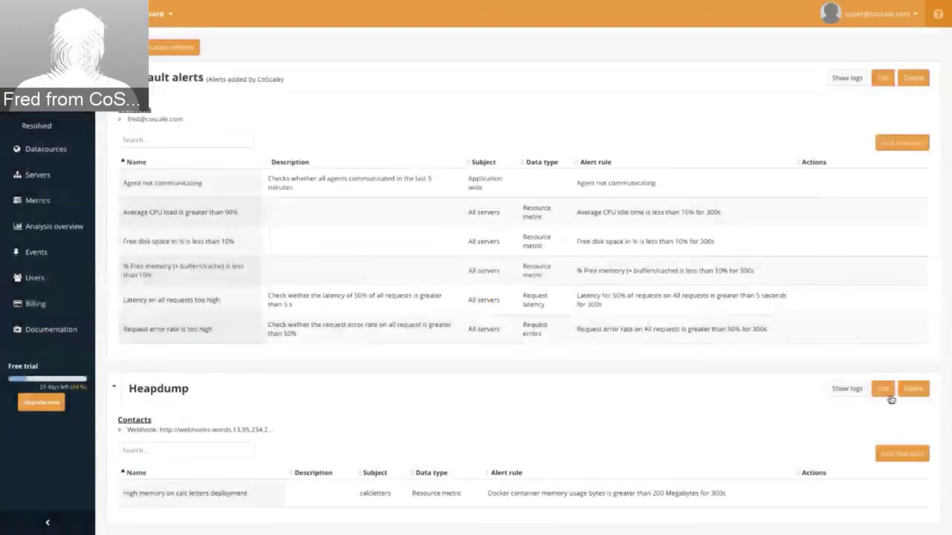
Open the Heapdump notification scheme for editing and examine its webhook URL, token and message format.
{"action": "left_click", "coordinate": [885, 393]}
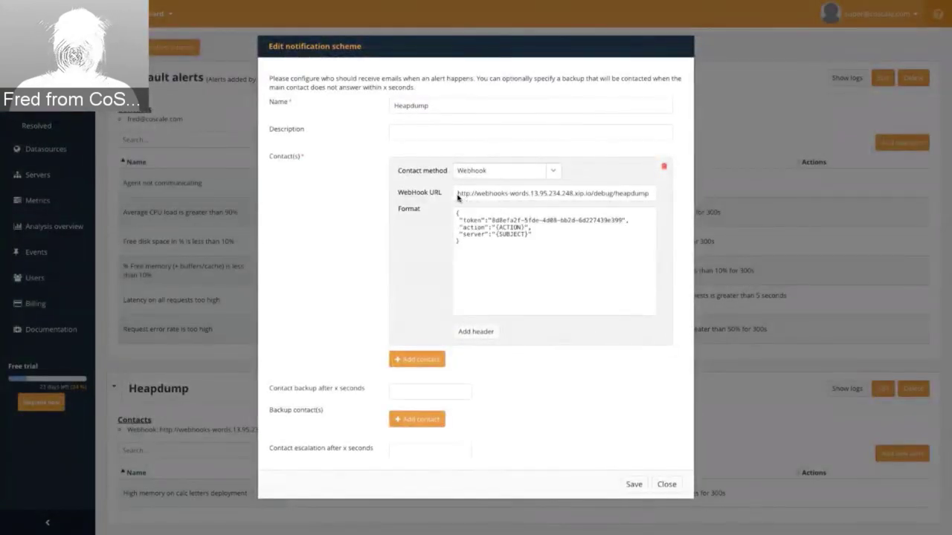
{"action": "left_click_drag", "start_coordinate": [457, 195], "coordinate": [592, 195]}
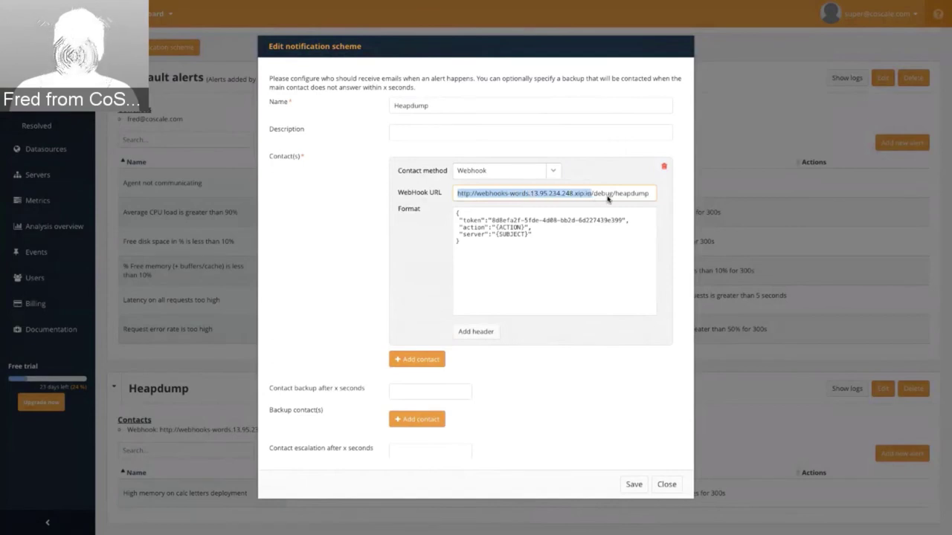
{"action": "left_click", "coordinate": [593, 197]}
{"action": "left_click_drag", "start_coordinate": [594, 197], "coordinate": [654, 197]}
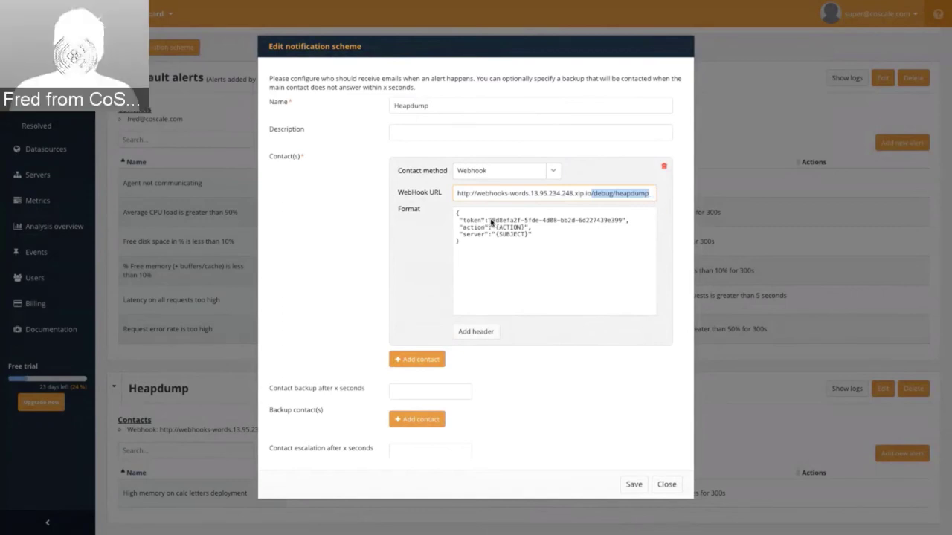
{"action": "left_click_drag", "start_coordinate": [492, 220], "coordinate": [626, 220]}
{"action": "left_click", "coordinate": [557, 231]}
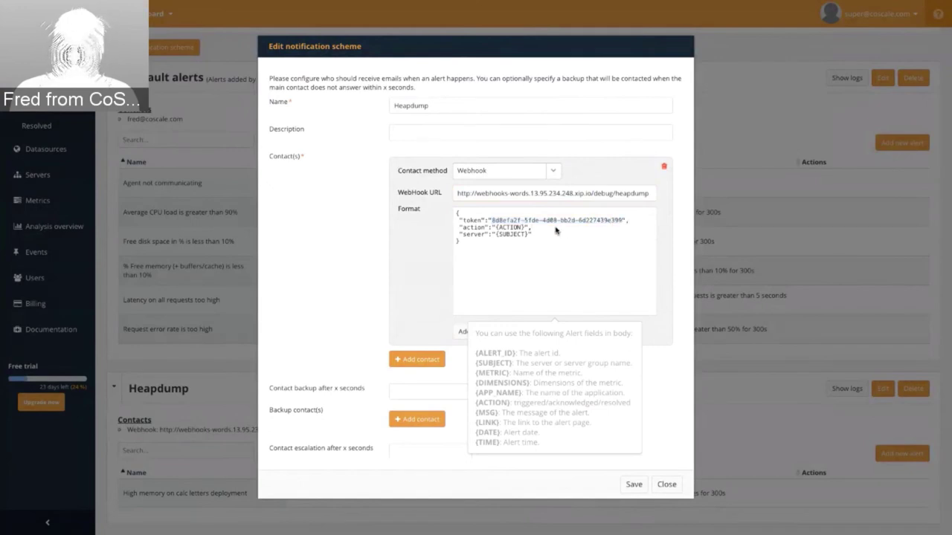
{"action": "left_click", "coordinate": [556, 231]}
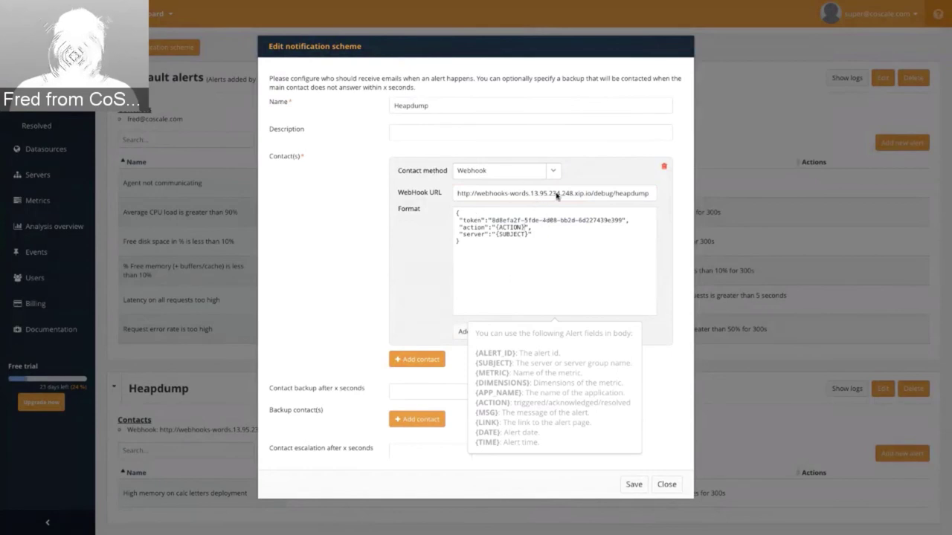
Switch to the OpenShift console, show the words project overview, and collapse the NGINX service group.
{"action": "mouse_move", "coordinate": [263, 4]}
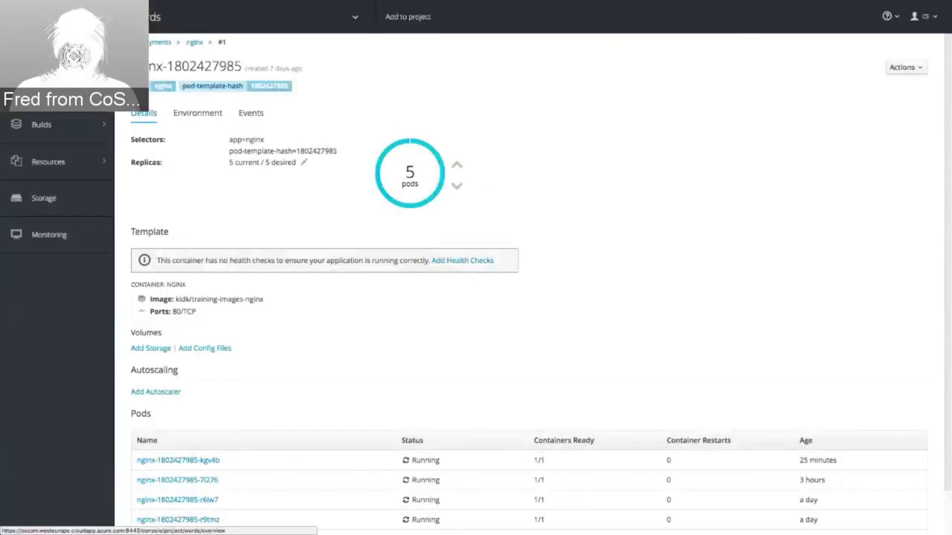
{"action": "left_click", "coordinate": [46, 51]}
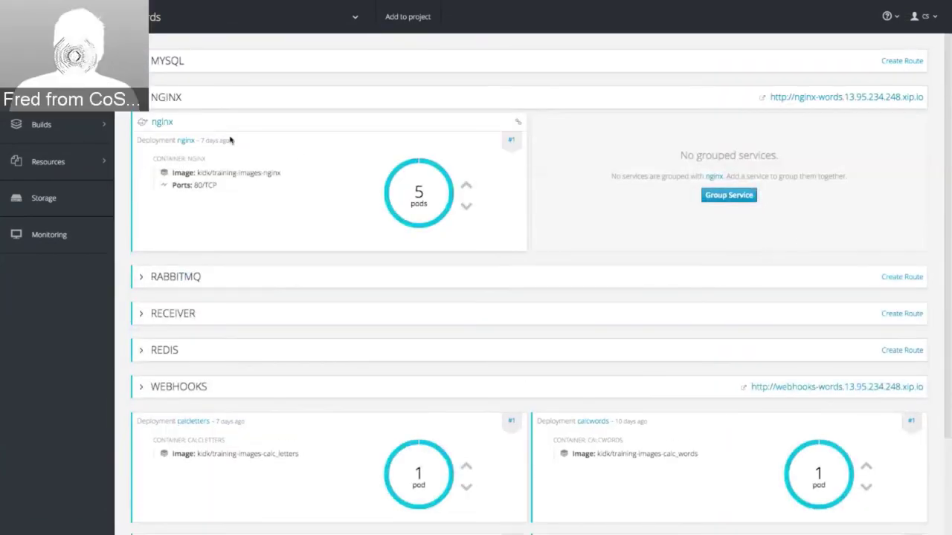
{"action": "left_click", "coordinate": [141, 96]}
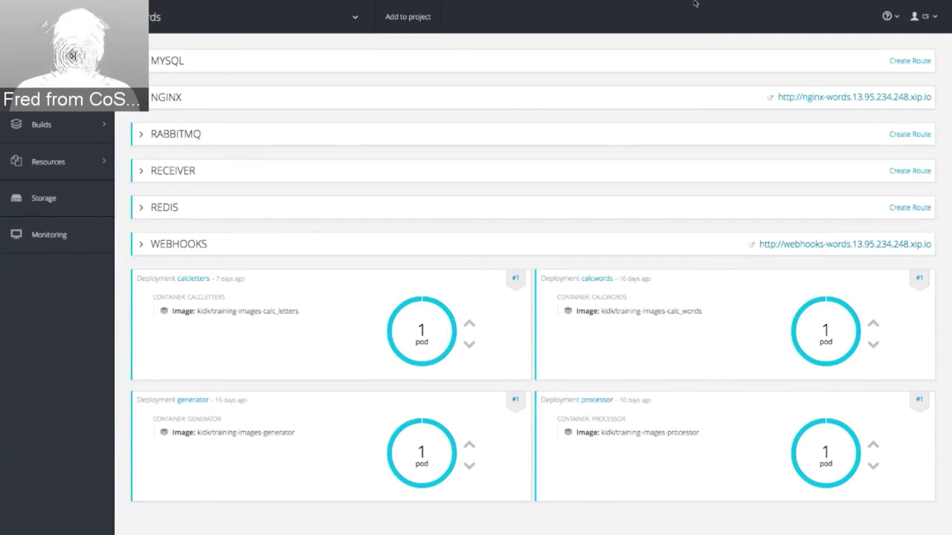
Switch to the webhooks source file on GitHub and examine the /debug/heapdump route and its token check.
{"action": "mouse_move", "coordinate": [783, 33]}
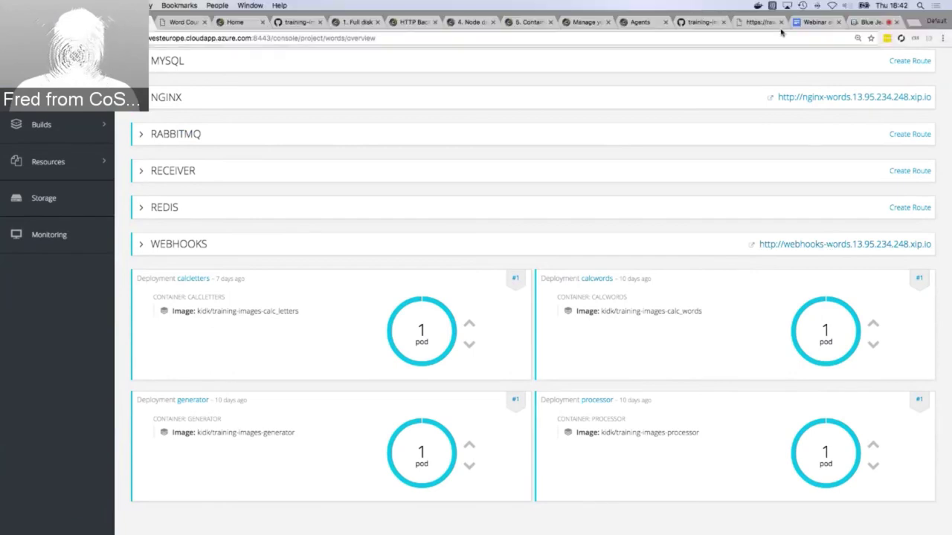
{"action": "left_click", "coordinate": [694, 23]}
{"action": "scroll", "coordinate": [506, 184], "scroll_direction": "down", "scroll_amount": 2}
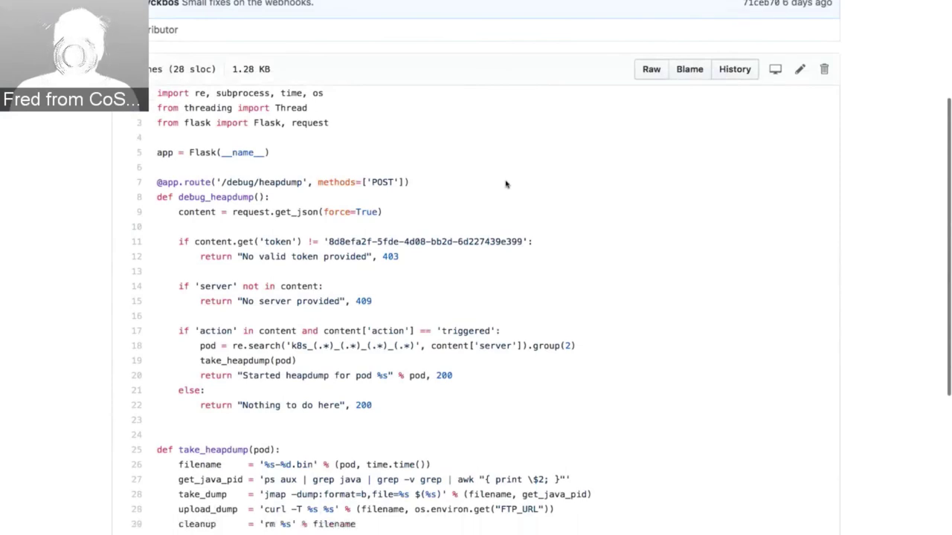
{"action": "scroll", "coordinate": [506, 183], "scroll_direction": "down", "scroll_amount": 2}
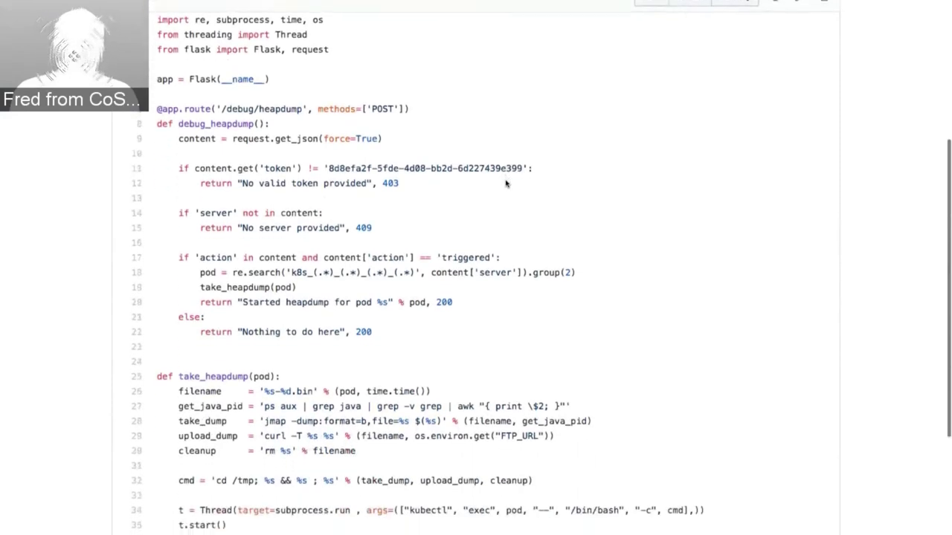
{"action": "scroll", "coordinate": [506, 184], "scroll_direction": "down", "scroll_amount": 1}
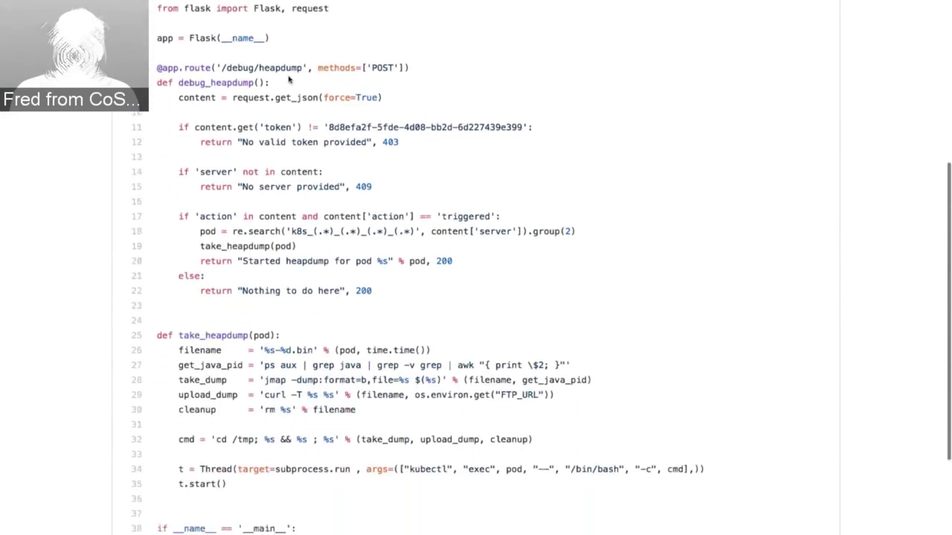
{"action": "scroll", "coordinate": [282, 80], "scroll_direction": "down", "scroll_amount": 1}
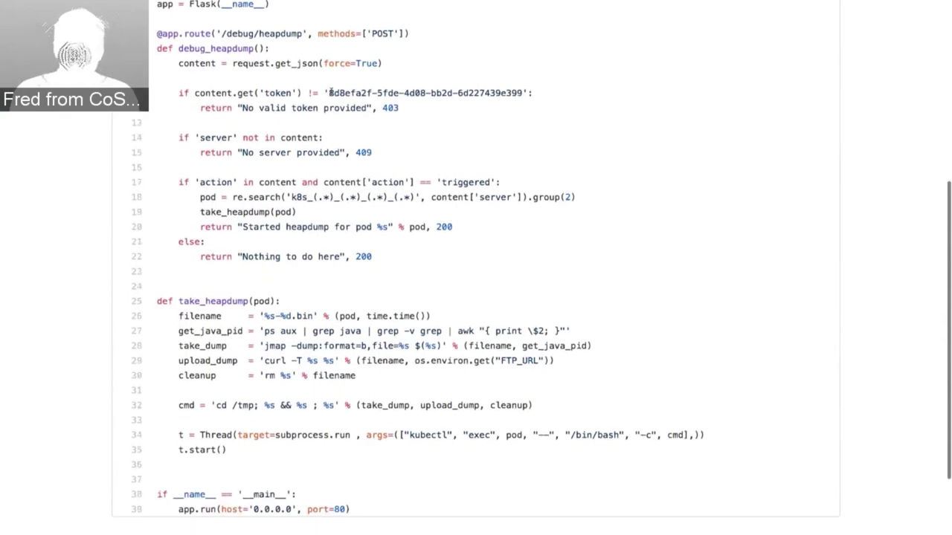
{"action": "left_click_drag", "start_coordinate": [327, 93], "coordinate": [524, 93]}
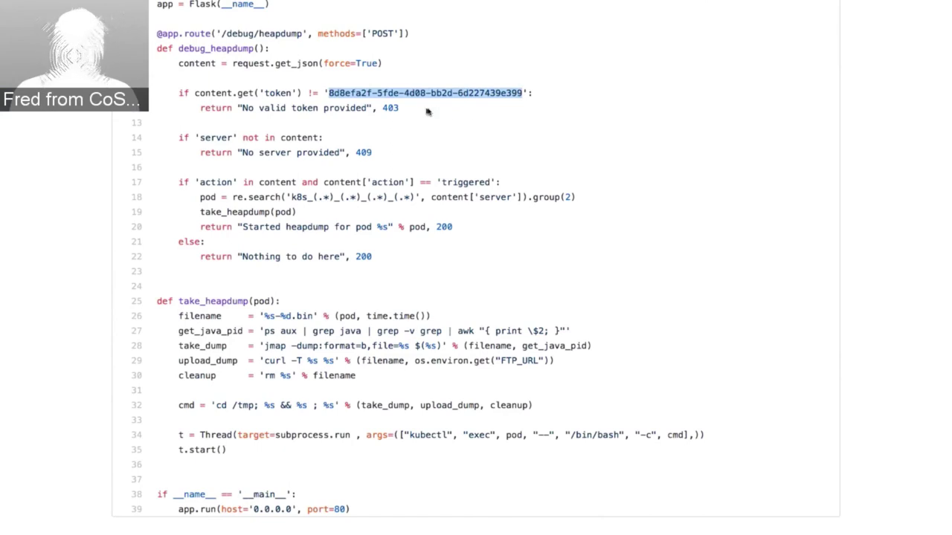
{"action": "left_click_drag", "start_coordinate": [421, 110], "coordinate": [157, 95]}
{"action": "scroll", "coordinate": [244, 104], "scroll_direction": "down", "scroll_amount": 1}
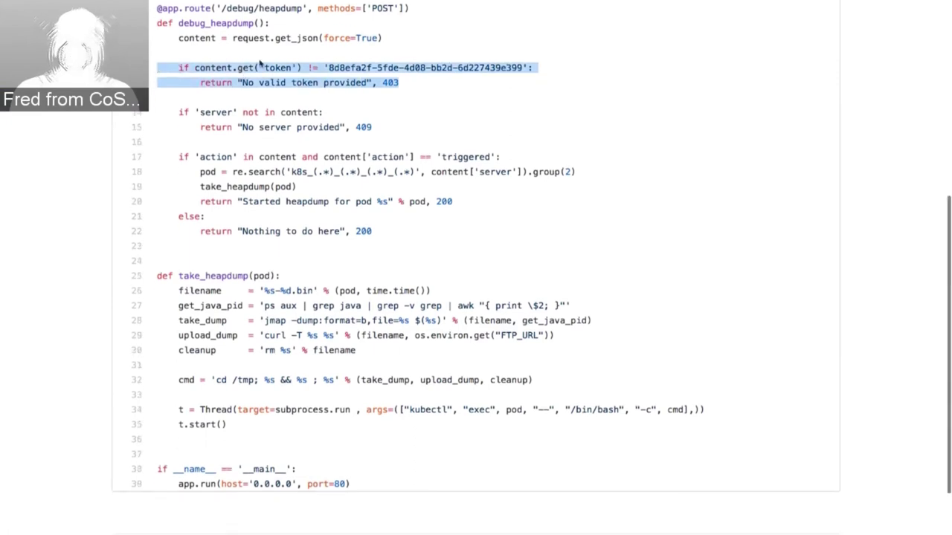
Examine how the code checks the server and the triggered action, extracts the pod and calls take_heapdump.
{"action": "double_click", "coordinate": [213, 112]}
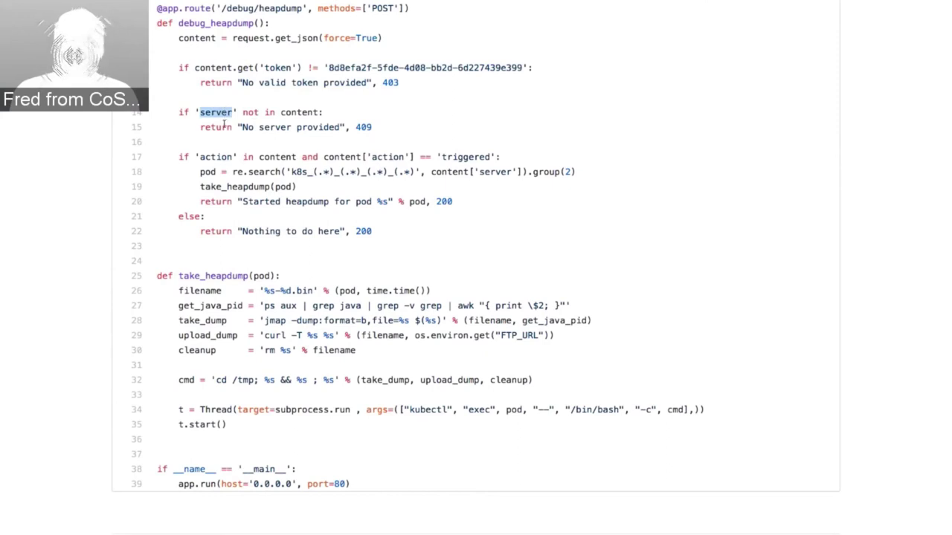
{"action": "left_click", "coordinate": [217, 157]}
{"action": "double_click", "coordinate": [217, 156]}
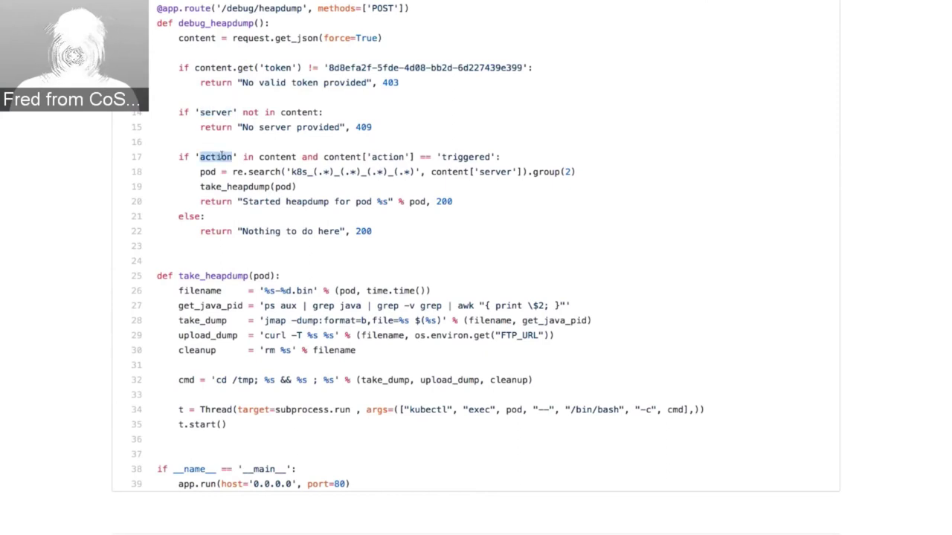
{"action": "scroll", "coordinate": [223, 155], "scroll_direction": "down", "scroll_amount": 1}
{"action": "double_click", "coordinate": [476, 139]}
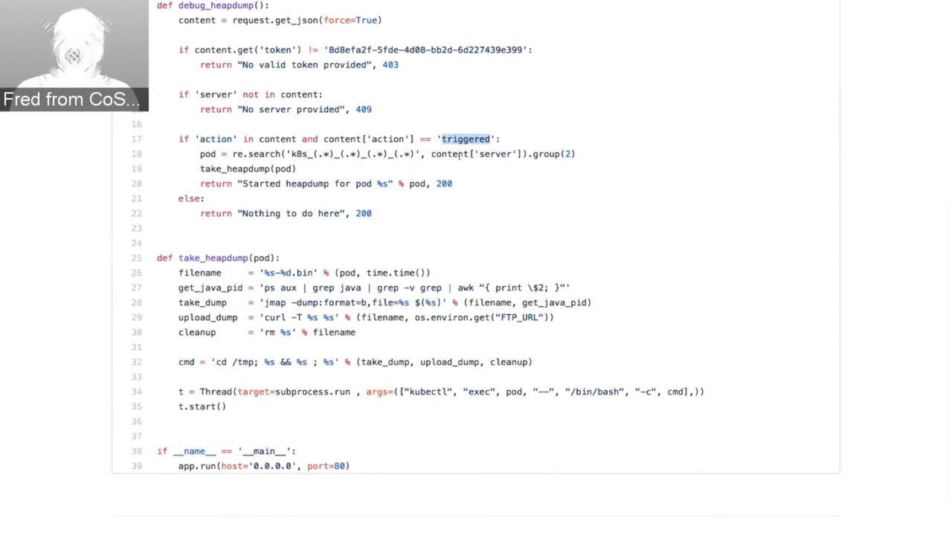
{"action": "double_click", "coordinate": [208, 154]}
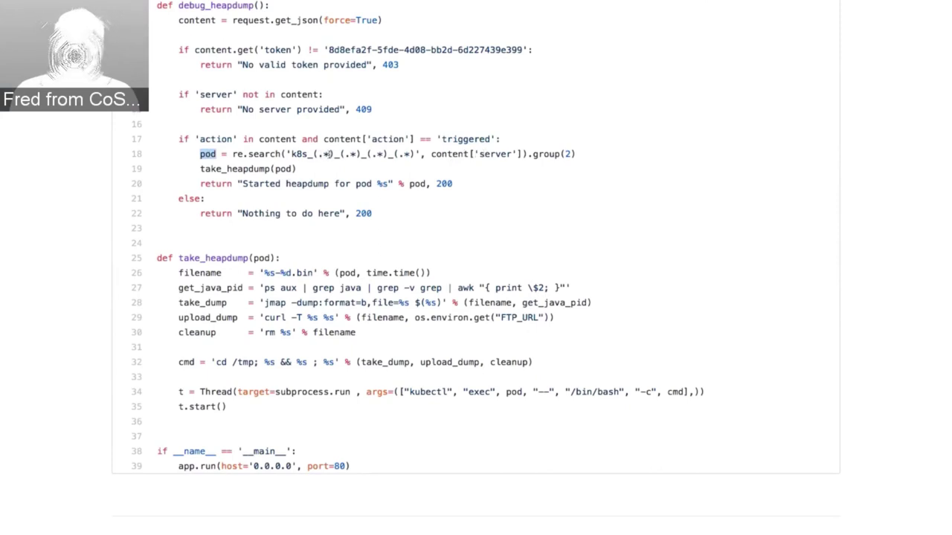
{"action": "left_click", "coordinate": [227, 169]}
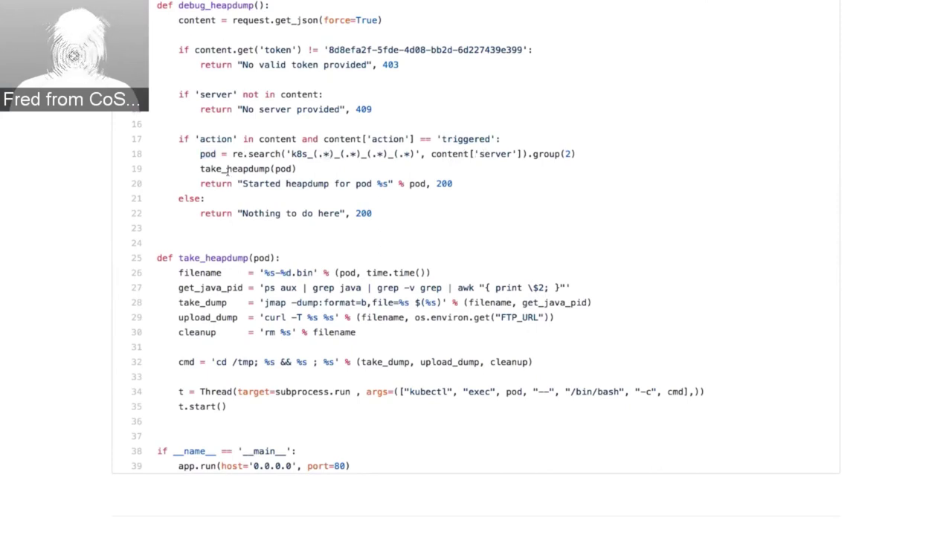
{"action": "double_click", "coordinate": [226, 169]}
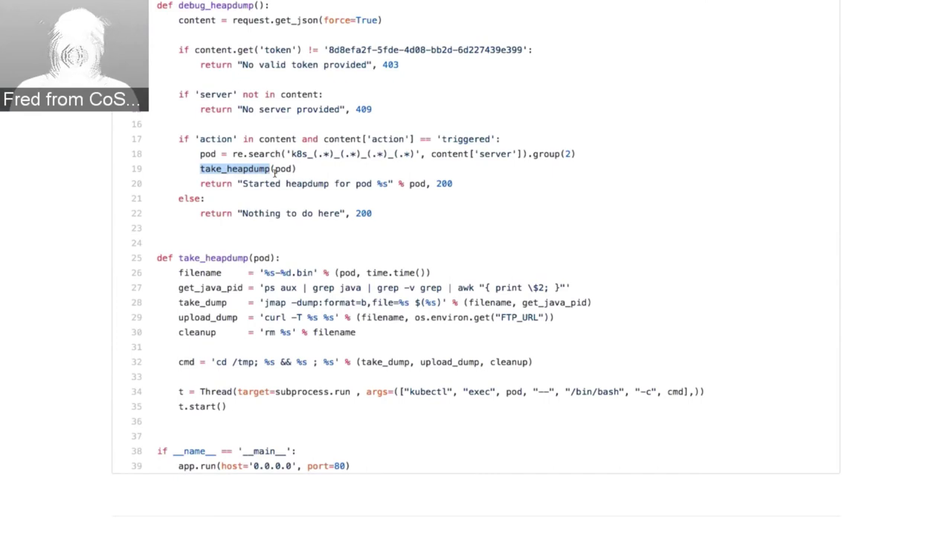
Examine the take_heapdump function and the take_dump, upload_dump and cleanup parts that make up its cmd string.
{"action": "double_click", "coordinate": [241, 254]}
{"action": "scroll", "coordinate": [291, 258], "scroll_direction": "down", "scroll_amount": 2}
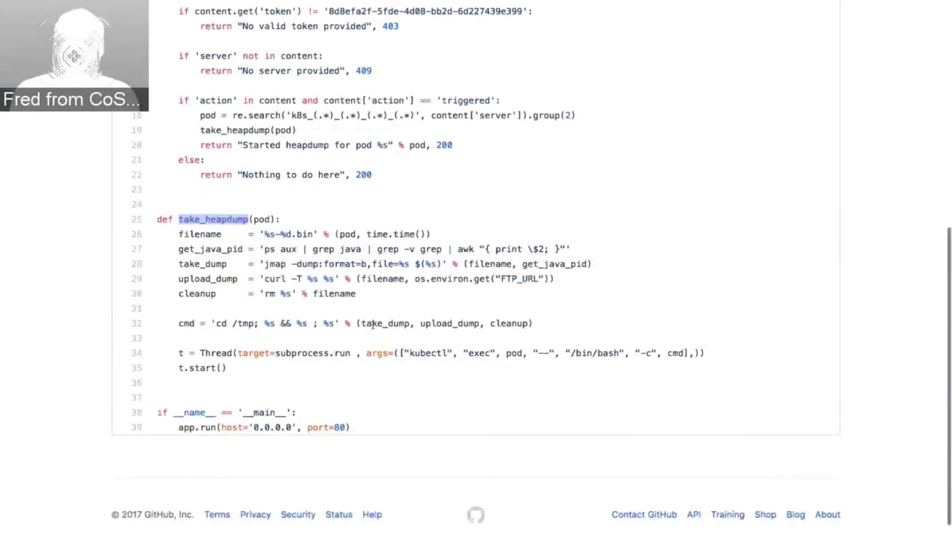
{"action": "double_click", "coordinate": [374, 324]}
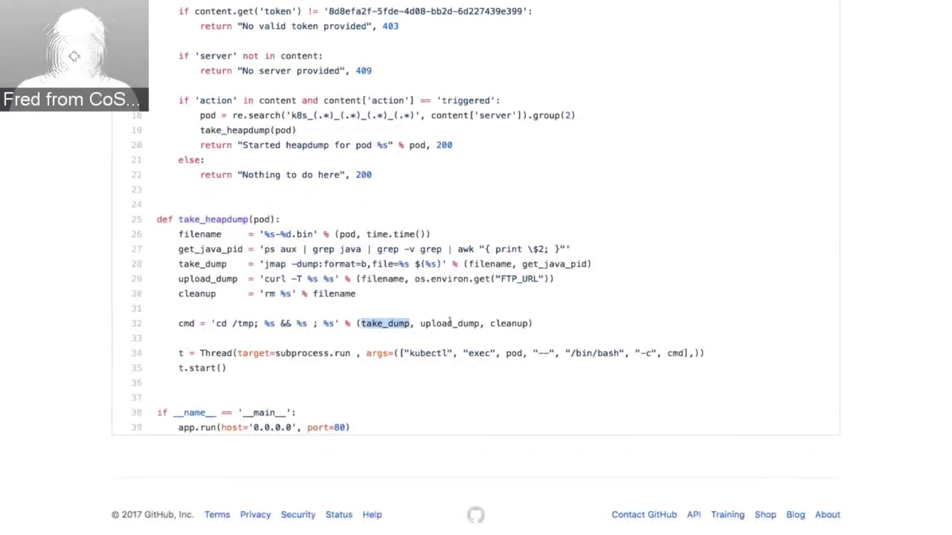
{"action": "double_click", "coordinate": [450, 323]}
{"action": "double_click", "coordinate": [496, 324]}
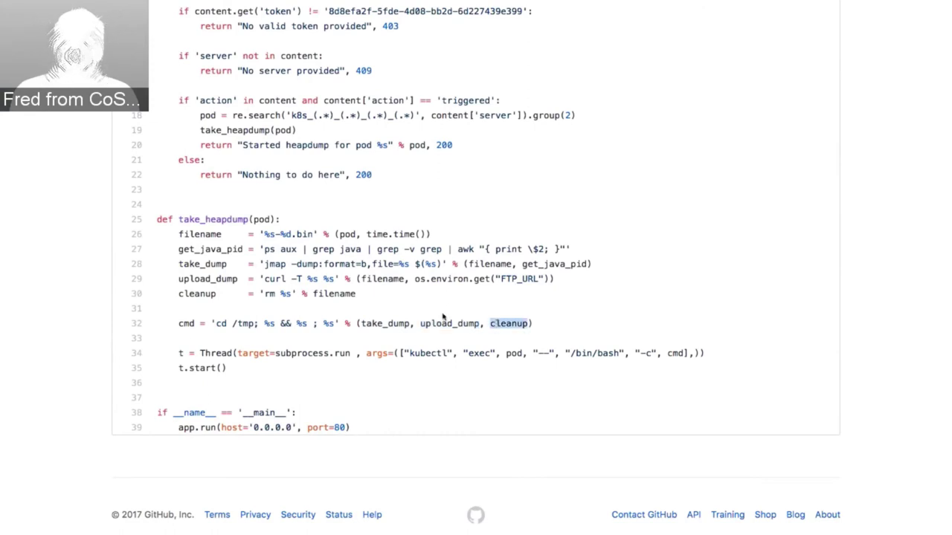
Examine the function's jmap, curl and rm commands and the kubectl exec call that runs them in the pod.
{"action": "left_click_drag", "start_coordinate": [266, 264], "coordinate": [410, 266]}
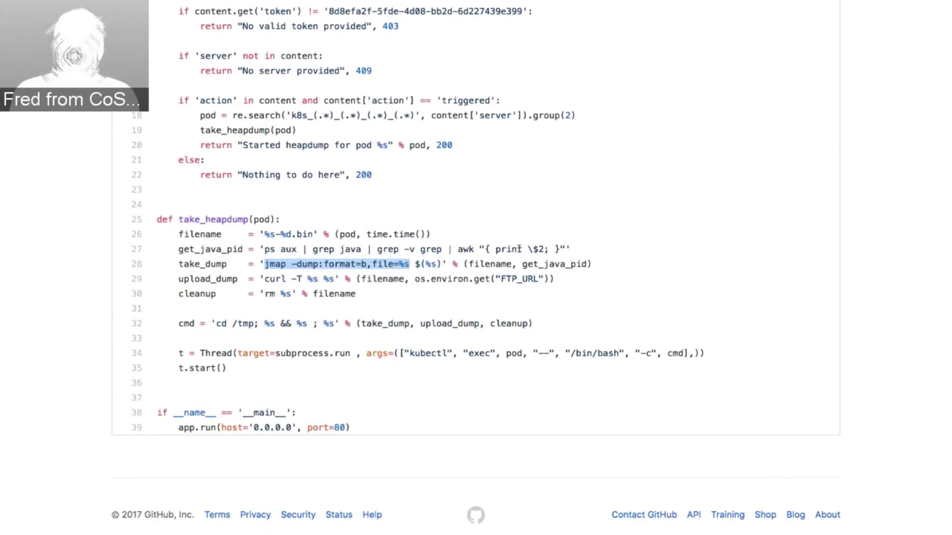
{"action": "left_click_drag", "start_coordinate": [265, 279], "coordinate": [336, 283]}
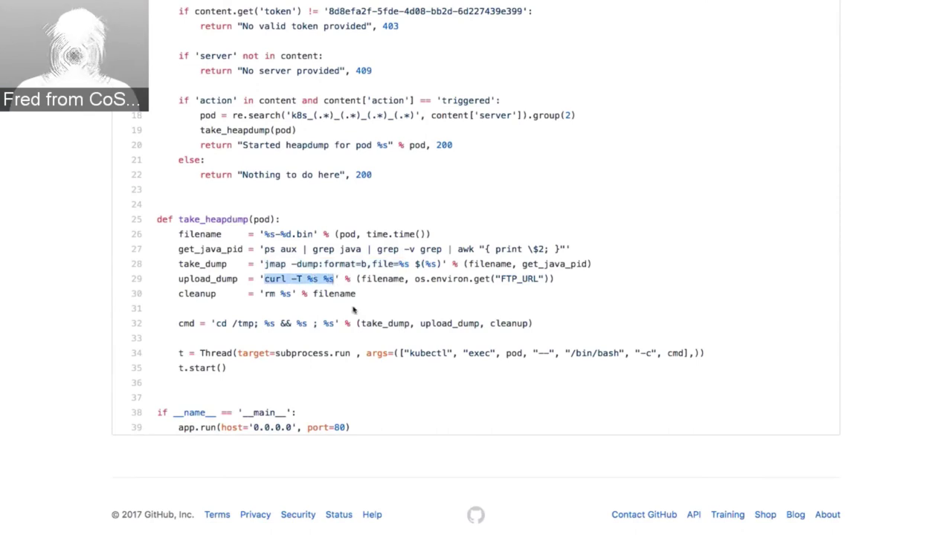
{"action": "left_click_drag", "start_coordinate": [265, 294], "coordinate": [289, 296]}
{"action": "left_click", "coordinate": [289, 296]}
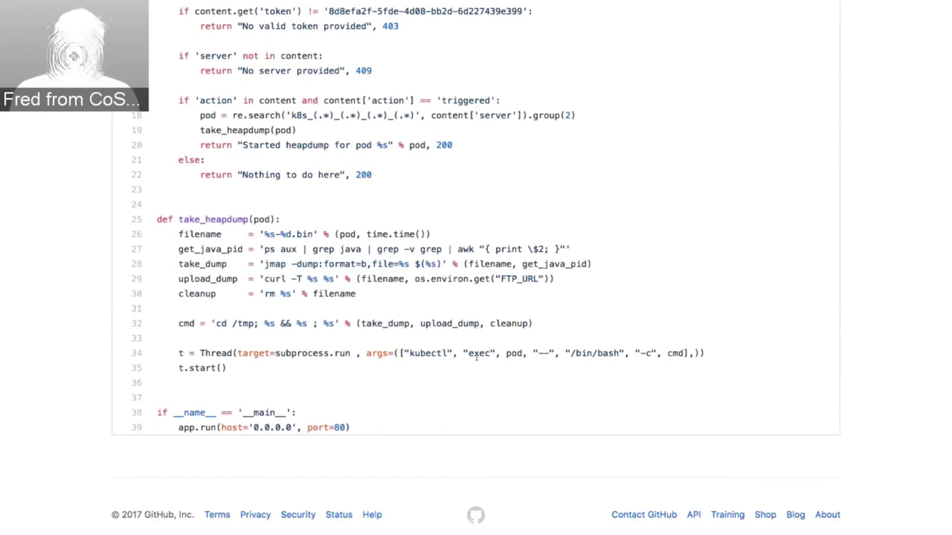
{"action": "double_click", "coordinate": [440, 355]}
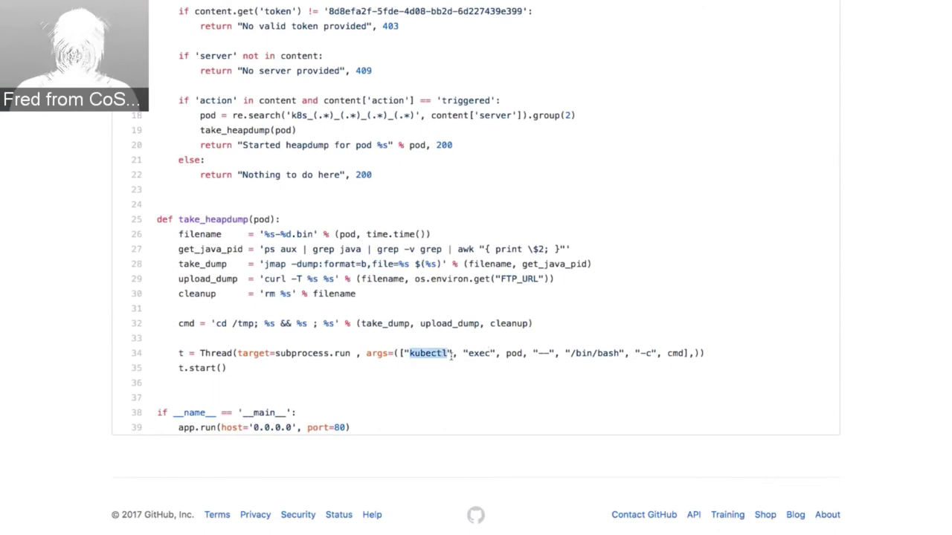
{"action": "double_click", "coordinate": [480, 355]}
{"action": "double_click", "coordinate": [515, 355]}
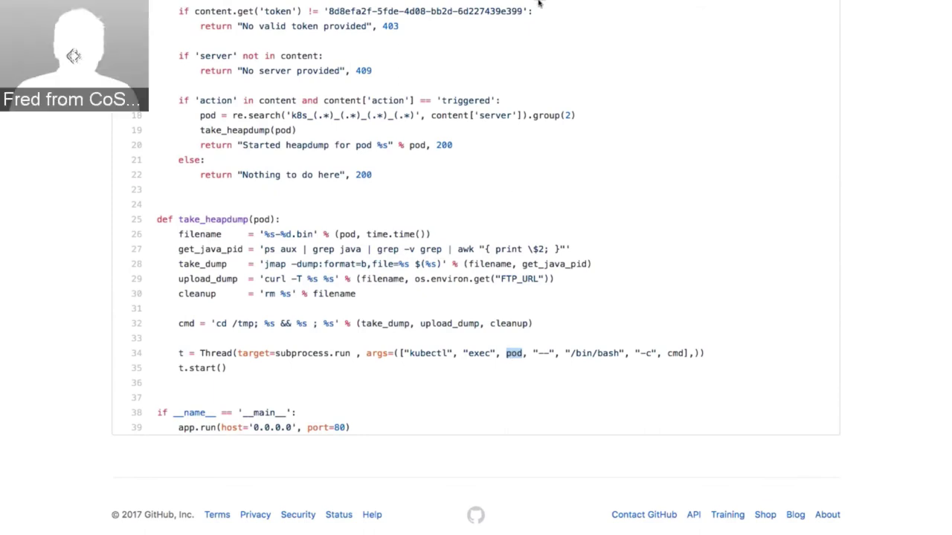
Switch to the CoScale Agents page, open the OpenShift agent's configuration, and examine its redis container image entry.
{"action": "mouse_move", "coordinate": [634, 26]}
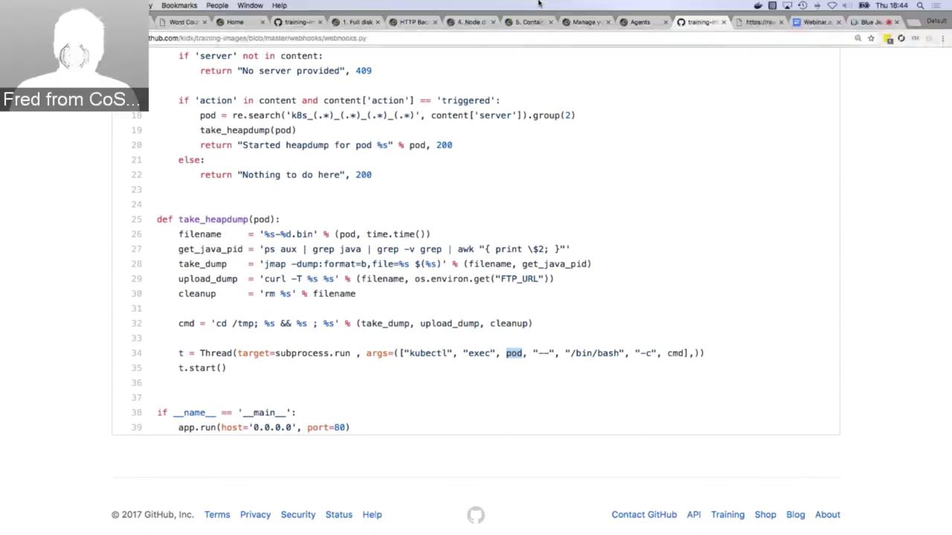
{"action": "left_click", "coordinate": [638, 24]}
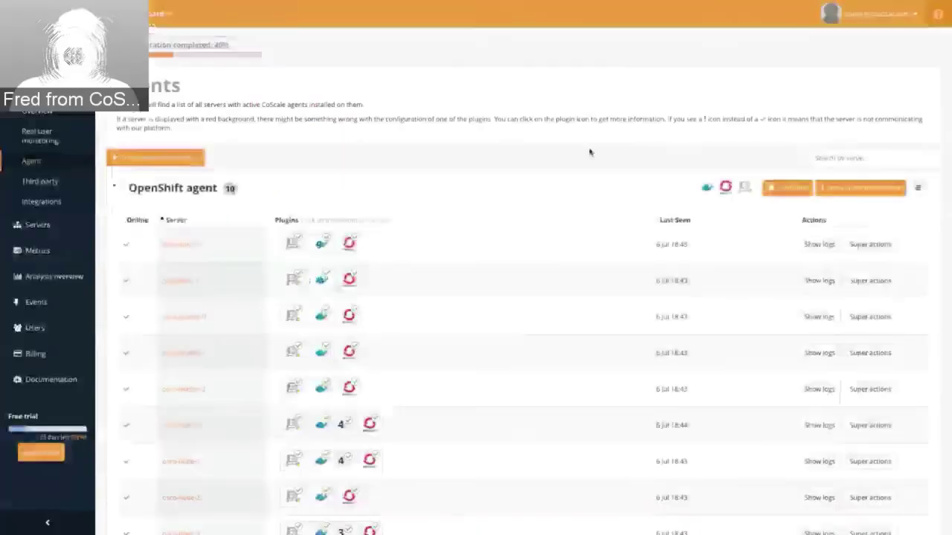
{"action": "left_click", "coordinate": [793, 189]}
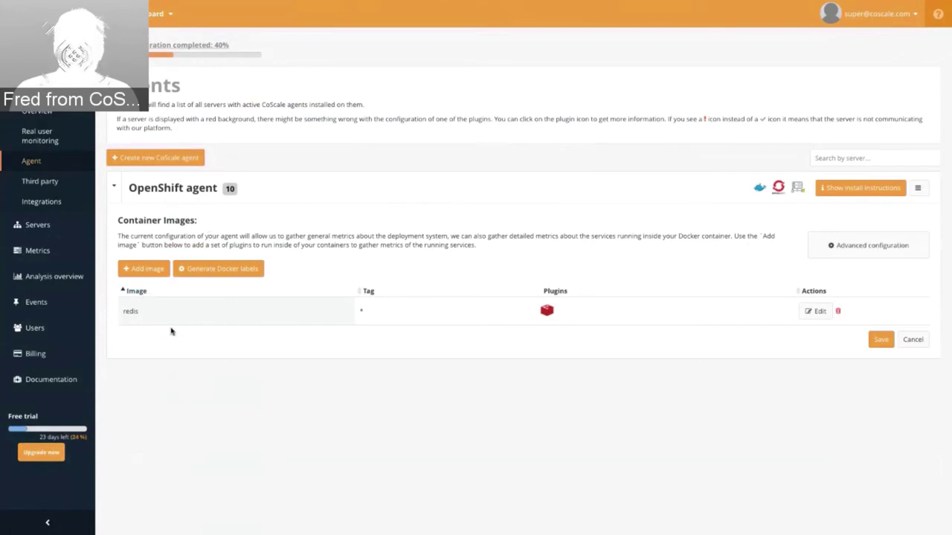
{"action": "double_click", "coordinate": [131, 311]}
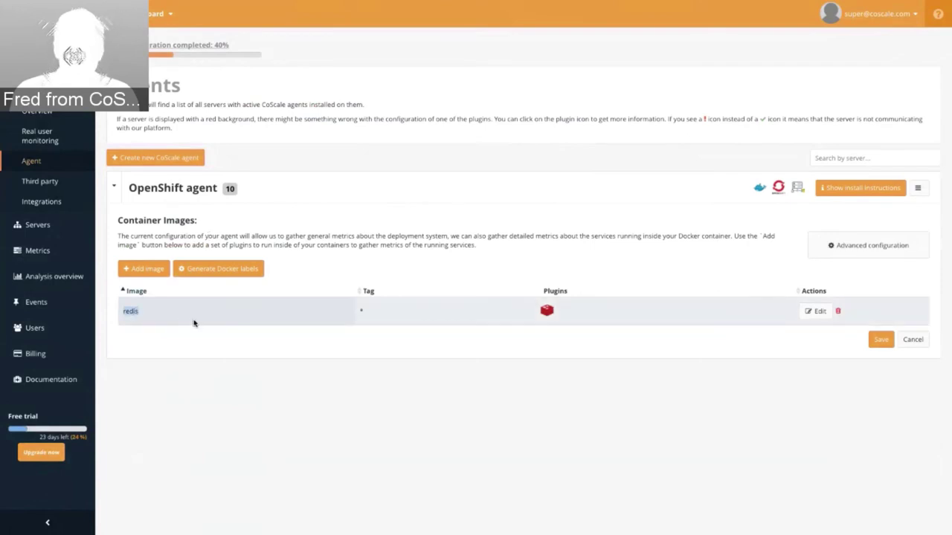
{"action": "left_click", "coordinate": [376, 316]}
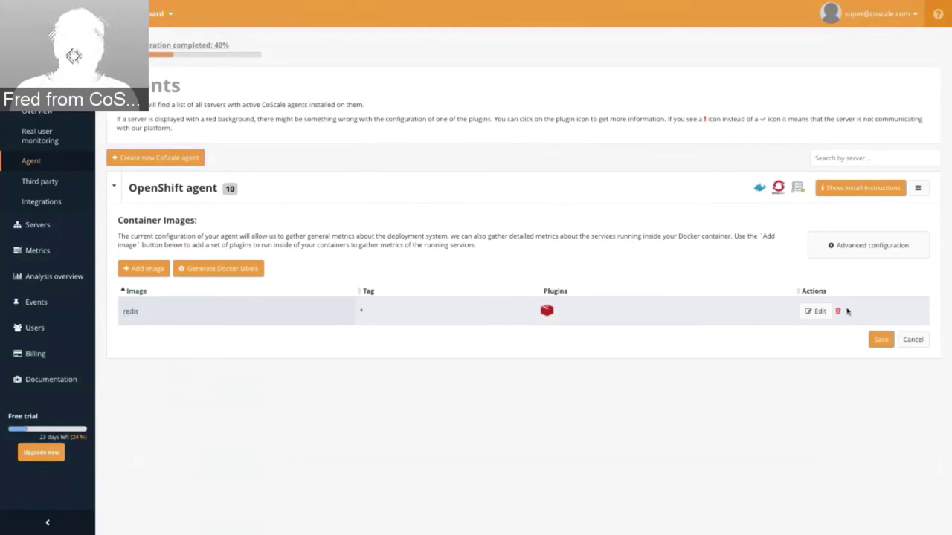
Open the Redis plugin configuration of the redis image and examine its connection details and active checks.
{"action": "left_click", "coordinate": [814, 312]}
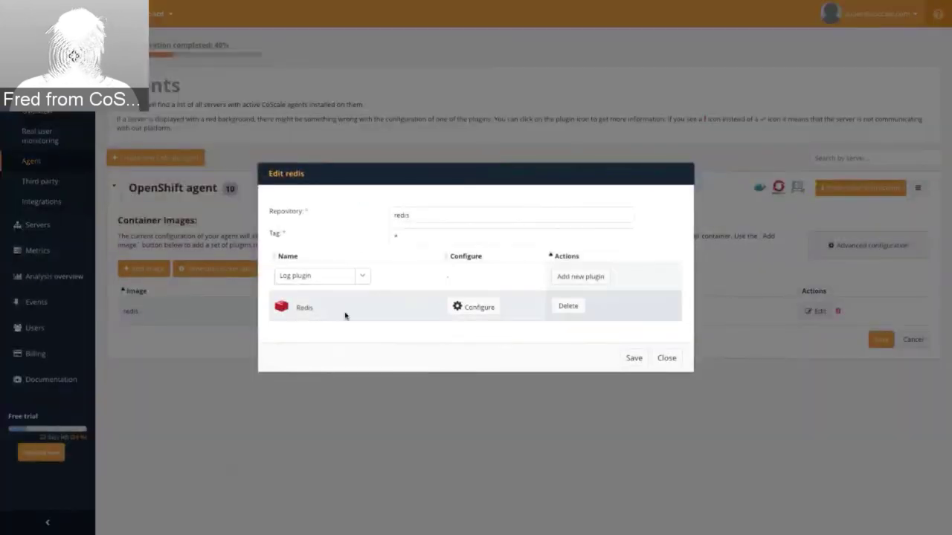
{"action": "left_click", "coordinate": [480, 312]}
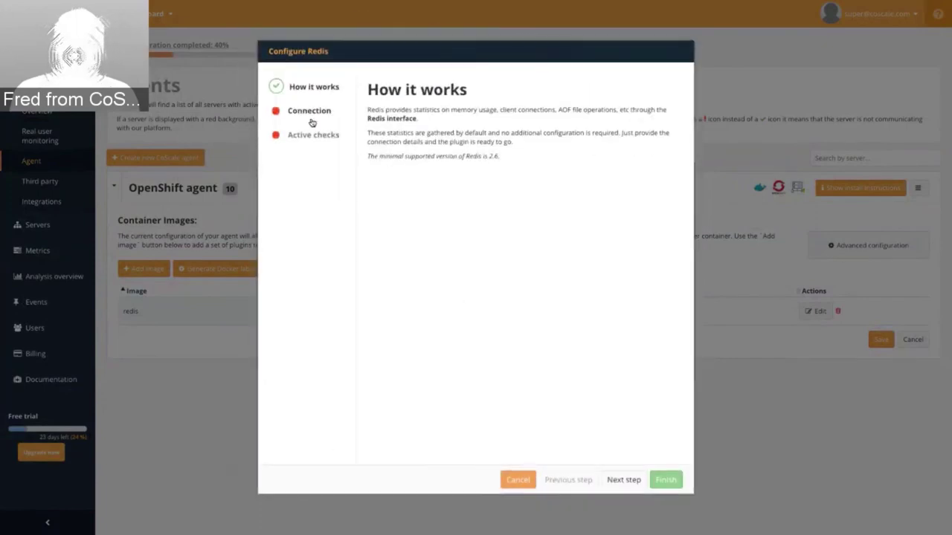
{"action": "left_click", "coordinate": [311, 111]}
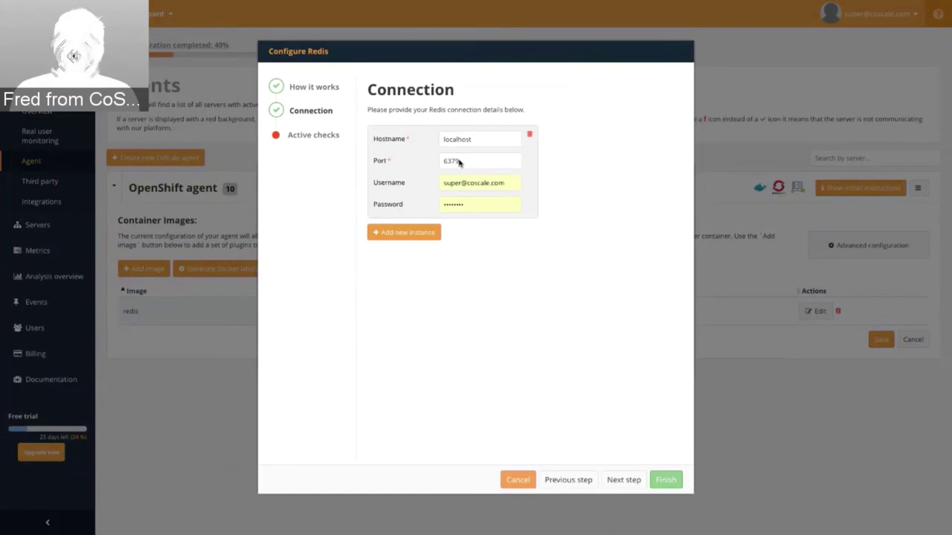
{"action": "left_click", "coordinate": [318, 135]}
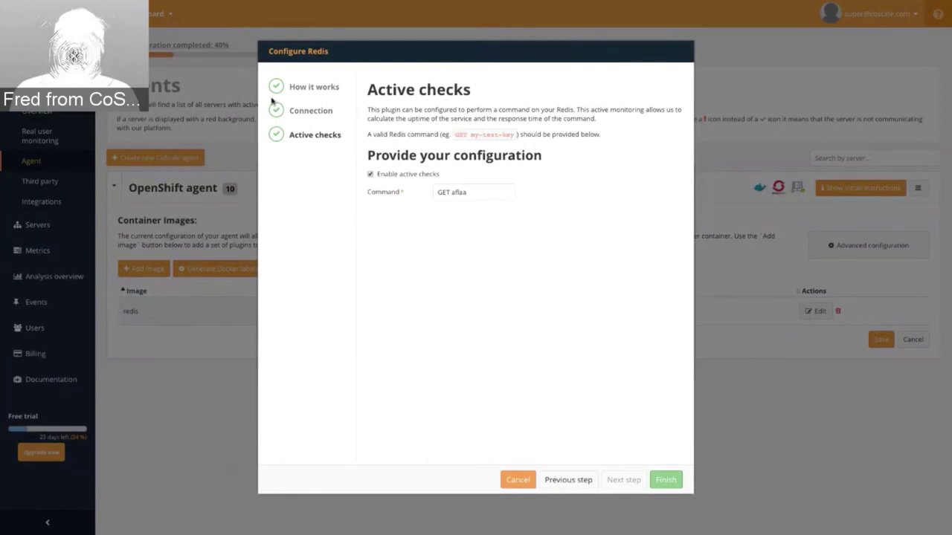
{"action": "left_click", "coordinate": [297, 112]}
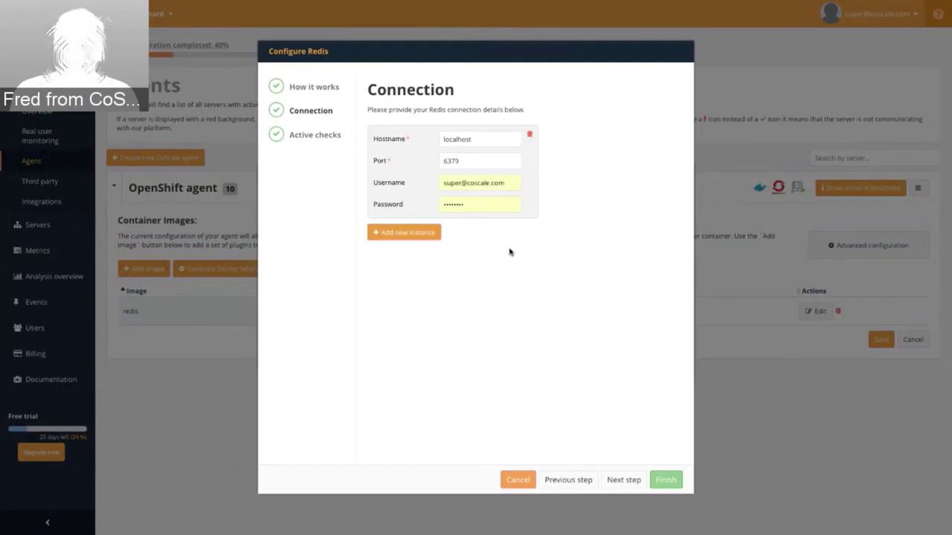
Try $USERNAME as the Redis connection's username, discarding the plugin changes and closing the redis image editor.
{"action": "triple_click", "coordinate": [505, 191]}
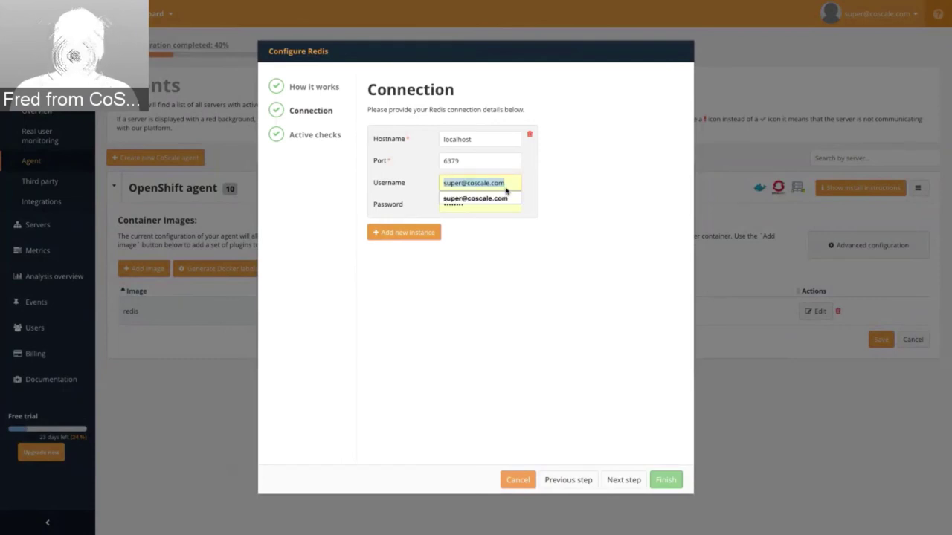
{"action": "type", "text": "$USERNAME"}
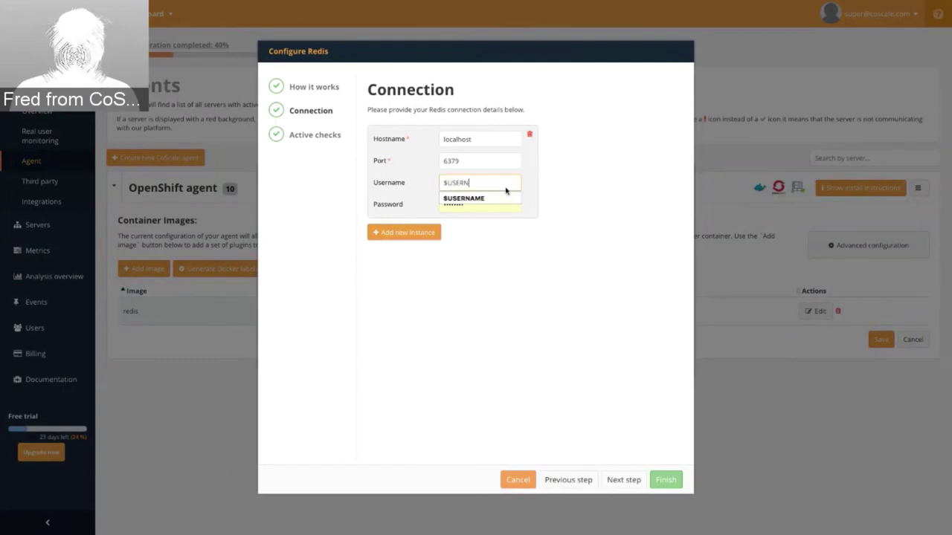
{"action": "left_click", "coordinate": [558, 204]}
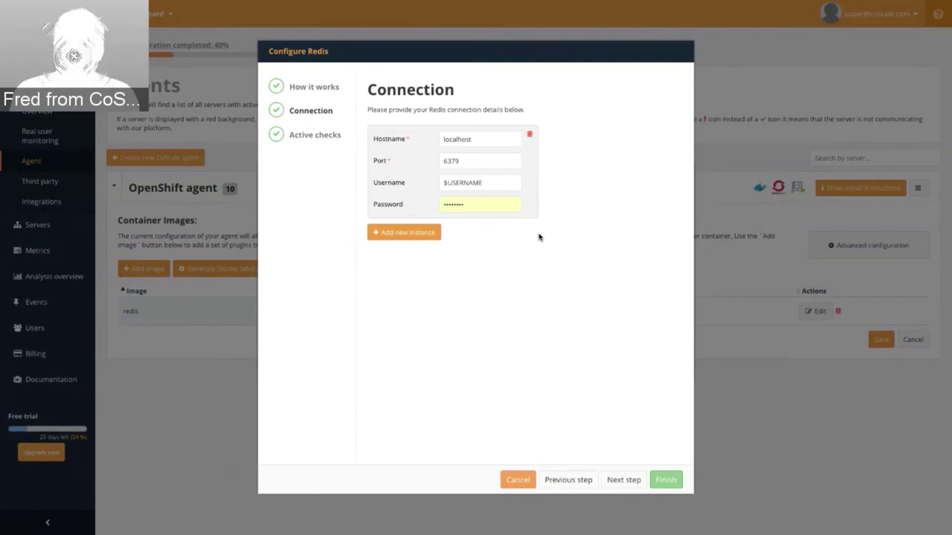
{"action": "left_click", "coordinate": [525, 481]}
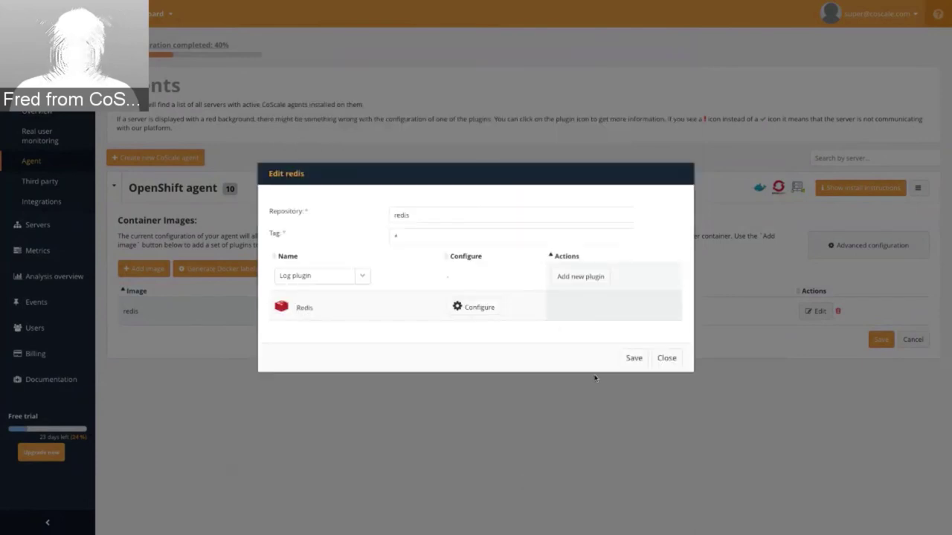
{"action": "left_click", "coordinate": [666, 359]}
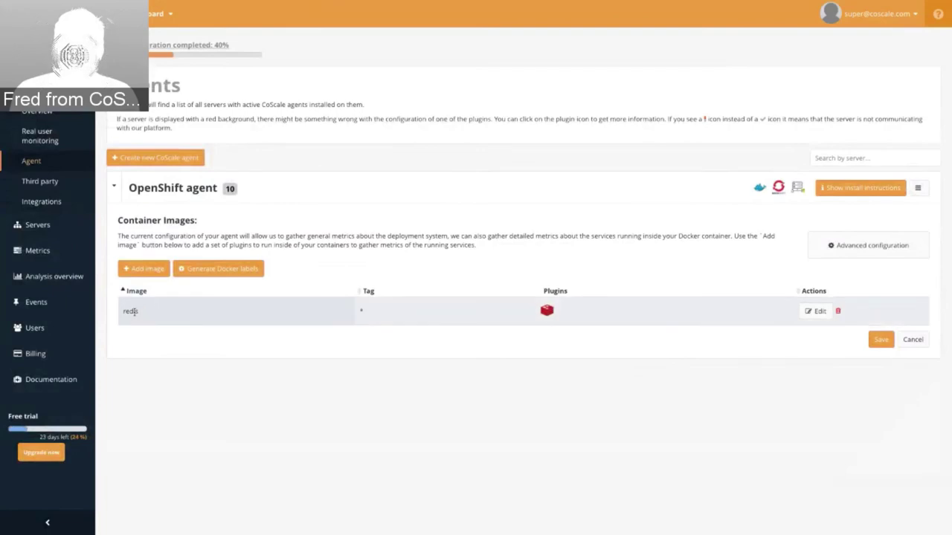
Leave the agent configuration and show the container images running on osco-node-0, declining to save the password in the browser.
{"action": "left_click", "coordinate": [911, 339]}
{"action": "scroll", "coordinate": [465, 329], "scroll_direction": "down", "scroll_amount": 1}
{"action": "mouse_move", "coordinate": [341, 357]}
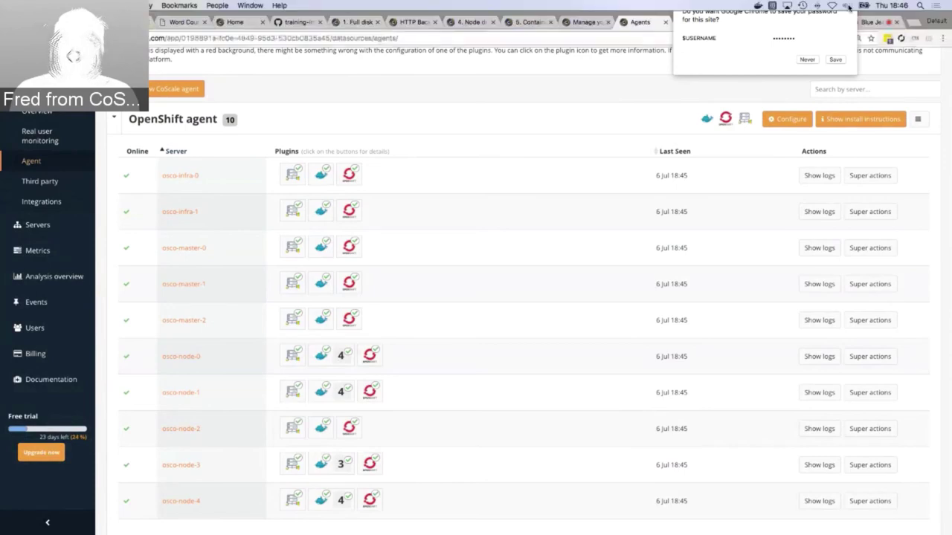
{"action": "left_click", "coordinate": [807, 60]}
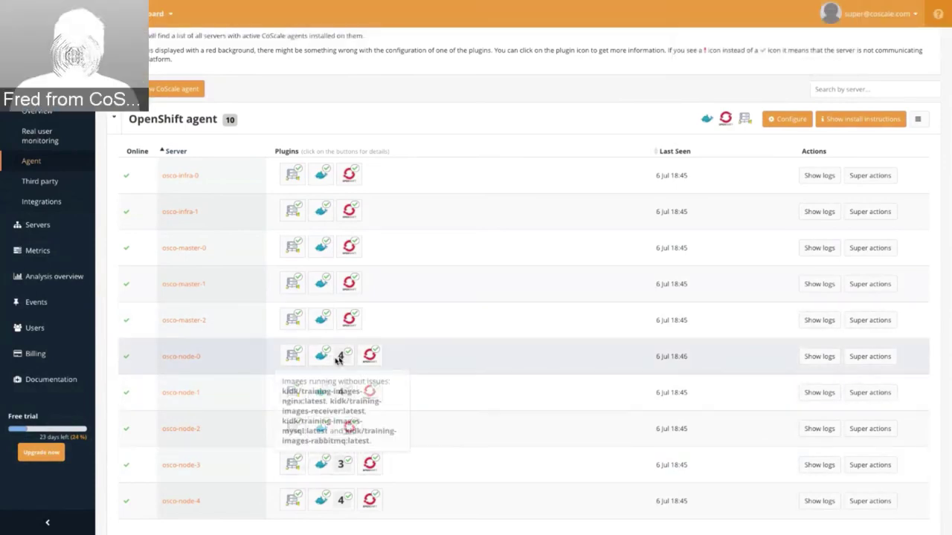
Reopen the OpenShift agent's configuration, start generating Docker labels, and add the Redis plugin.
{"action": "left_click", "coordinate": [778, 119]}
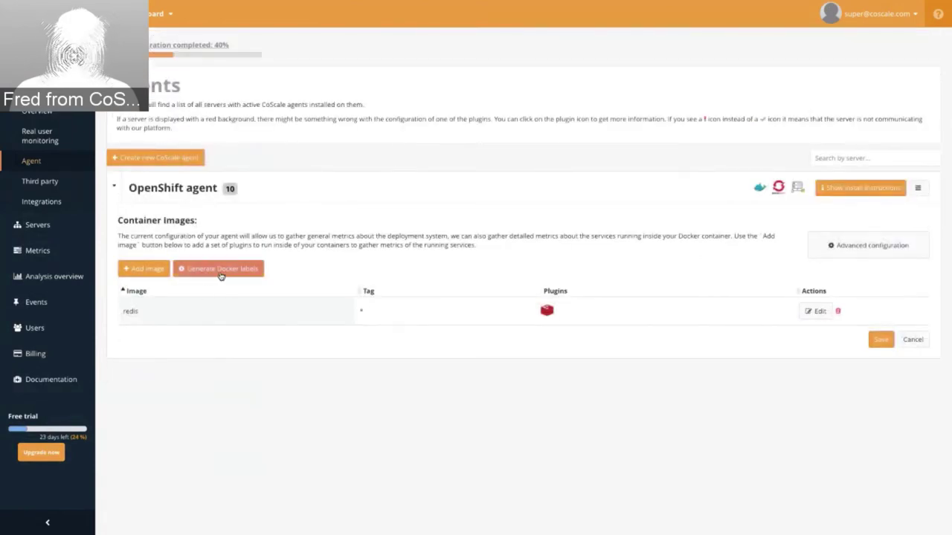
{"action": "left_click", "coordinate": [221, 269]}
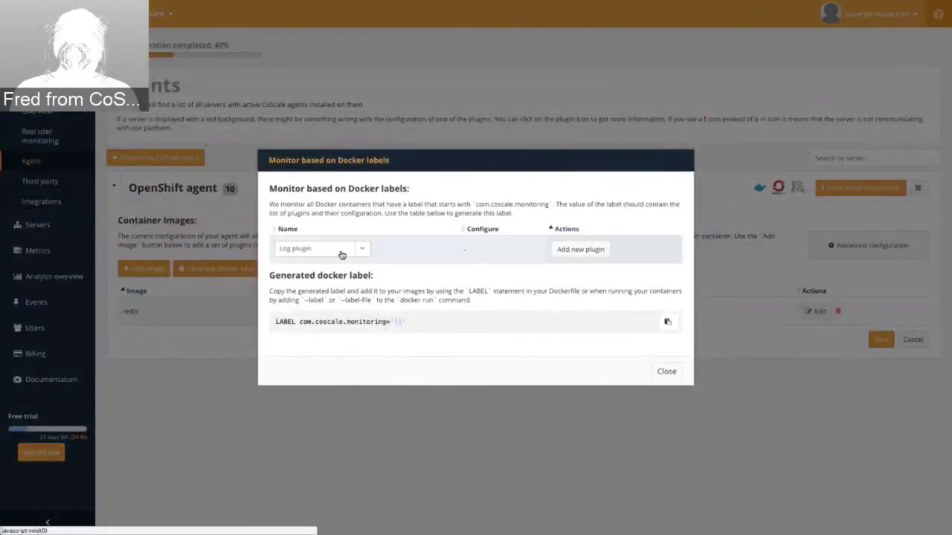
{"action": "left_click", "coordinate": [342, 253]}
{"action": "type", "text": "redis"}
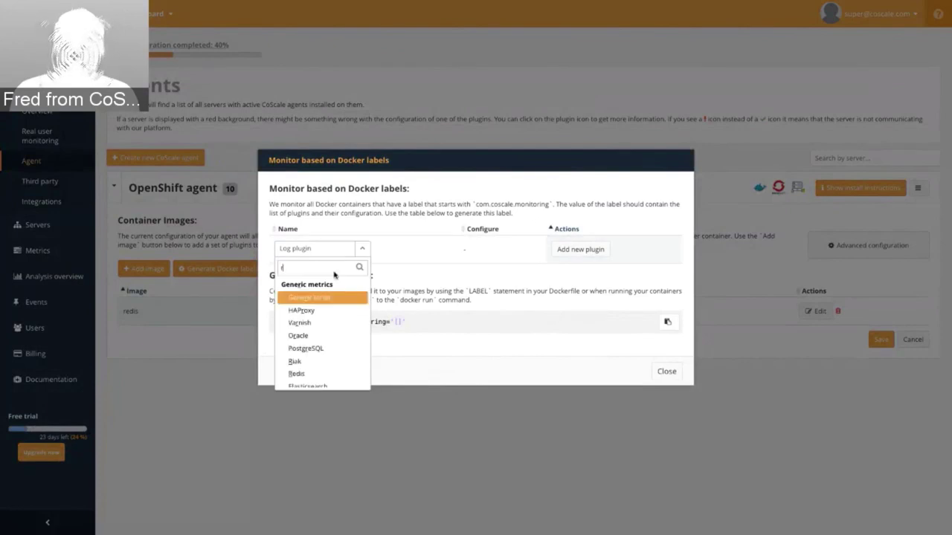
{"action": "key", "text": "Return"}
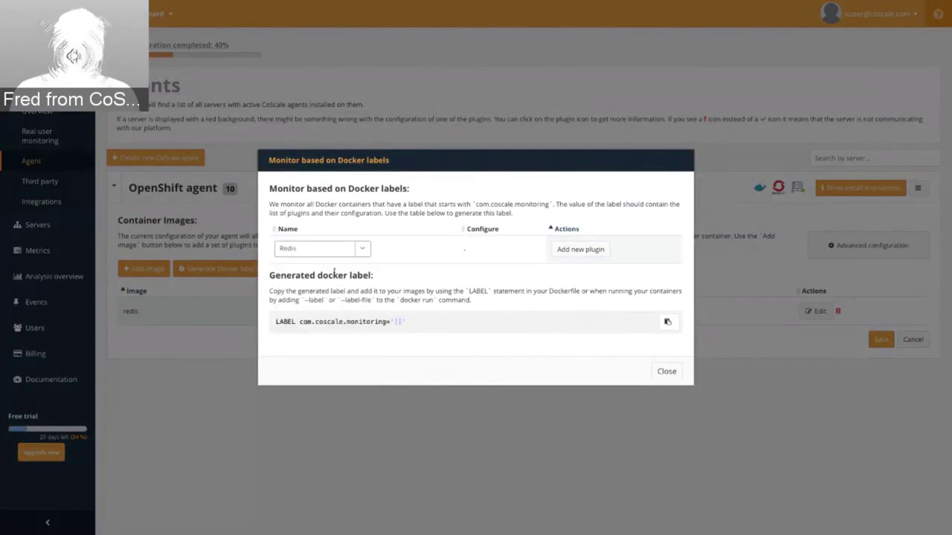
{"action": "left_click", "coordinate": [594, 250]}
Generate the Redis monitoring Docker label with the default connection settings and active checks left disabled.
{"action": "left_click", "coordinate": [322, 112]}
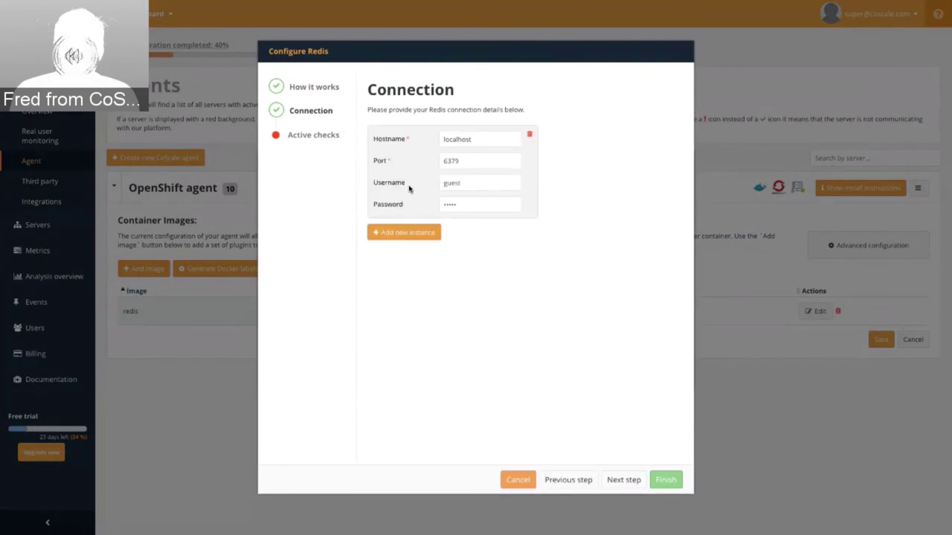
{"action": "left_click", "coordinate": [304, 136]}
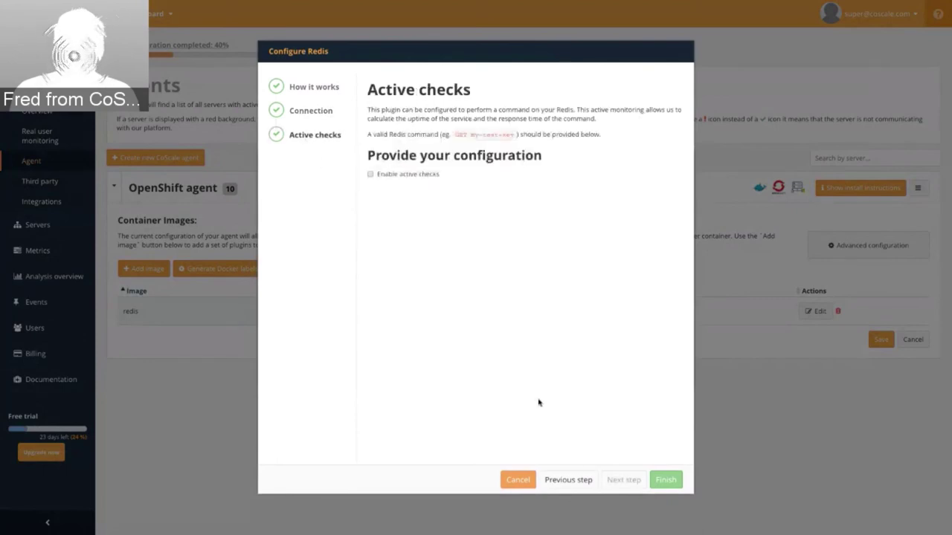
{"action": "left_click", "coordinate": [666, 481]}
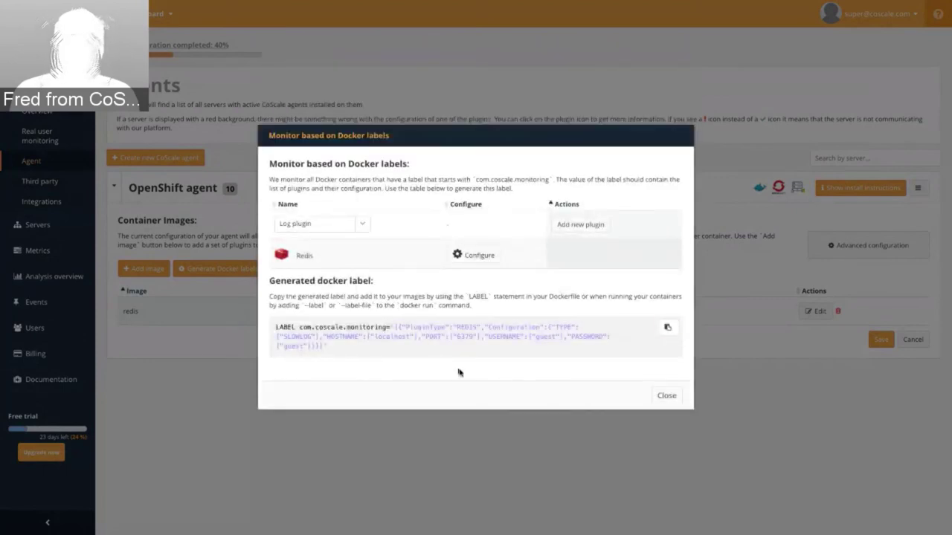
{"action": "left_click", "coordinate": [277, 332]}
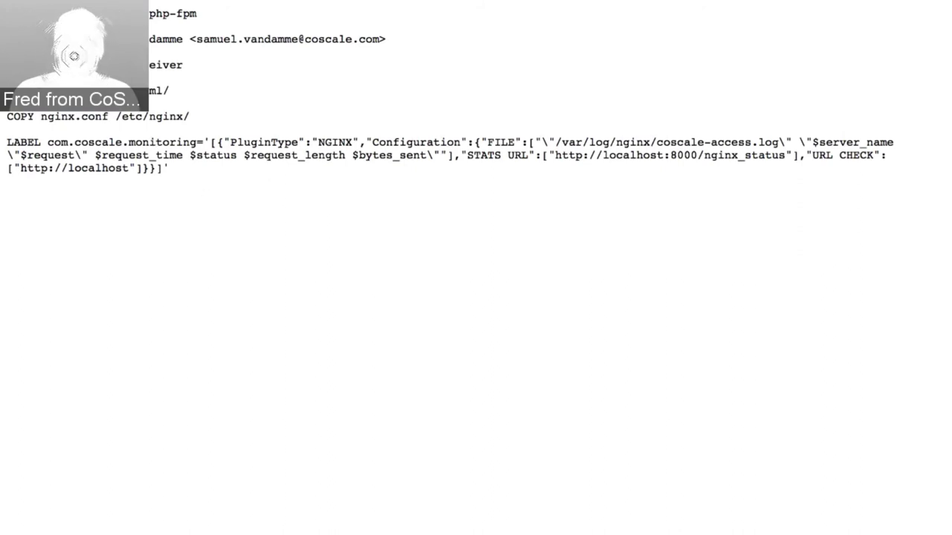
Switch to the raw Dockerfile and examine its php-fpm base image line and its COPY statements.
{"action": "left_click_drag", "start_coordinate": [128, 39], "coordinate": [183, 38]}
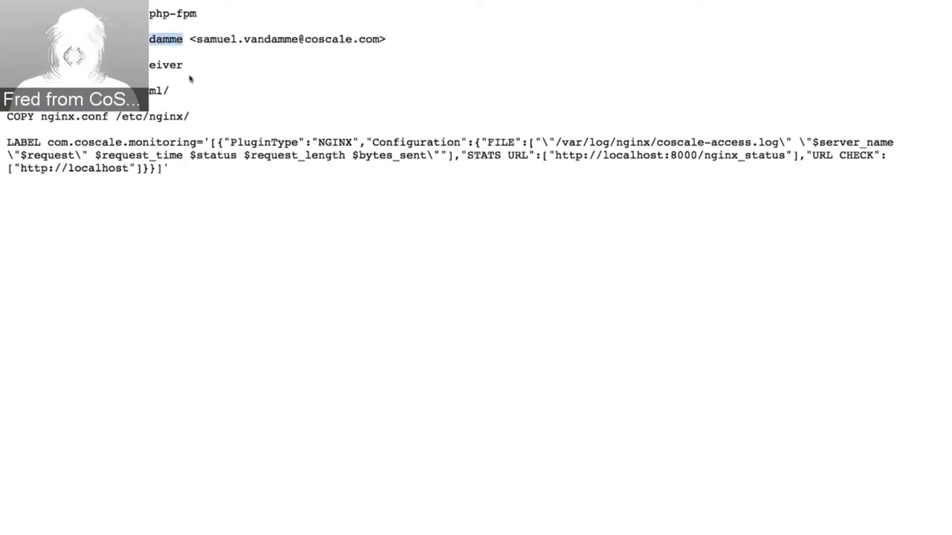
{"action": "left_click_drag", "start_coordinate": [129, 14], "coordinate": [202, 13]}
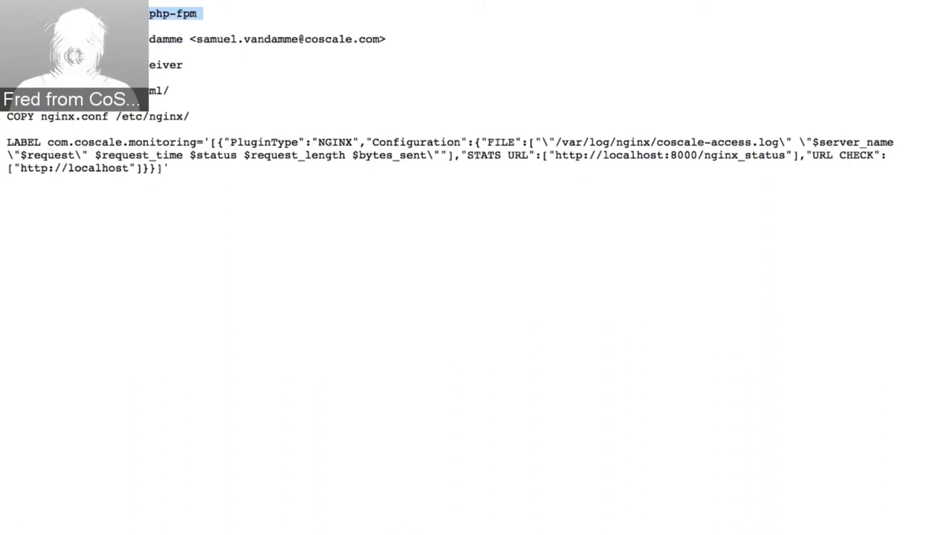
{"action": "triple_click", "coordinate": [160, 90]}
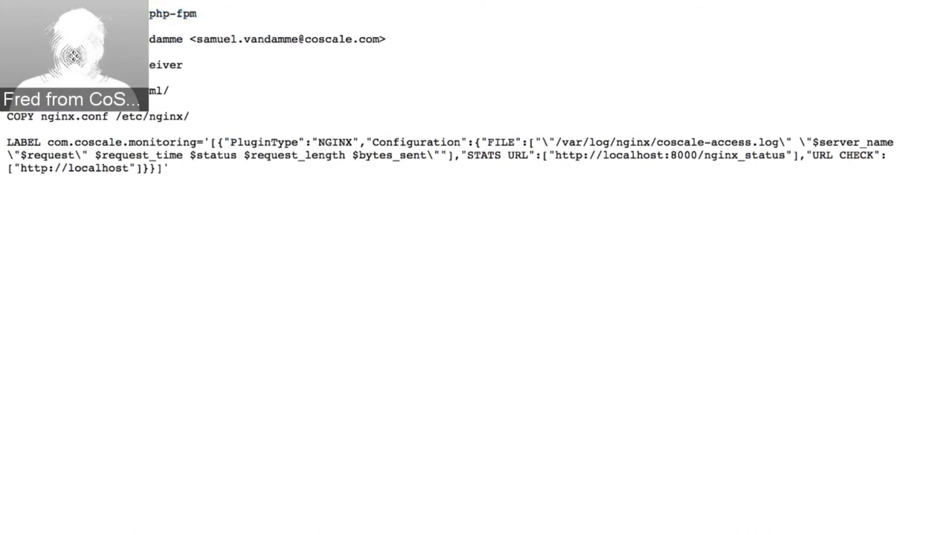
{"action": "triple_click", "coordinate": [95, 116]}
Examine the Dockerfile's com.coscale.monitoring label, including the NGINX plugin's access log path and stats URL.
{"action": "left_click_drag", "start_coordinate": [183, 189], "coordinate": [6, 142]}
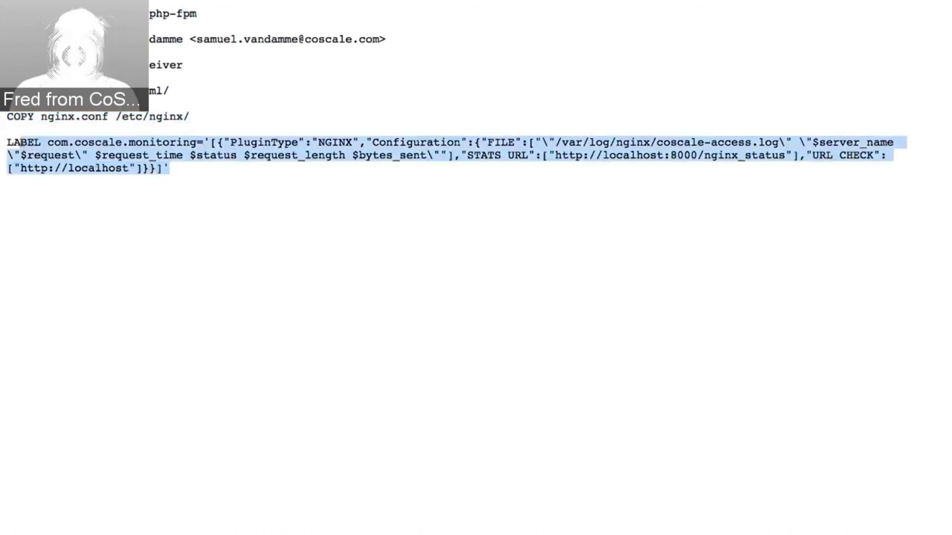
{"action": "left_click", "coordinate": [133, 145]}
{"action": "left_click_drag", "start_coordinate": [555, 141], "coordinate": [775, 141]}
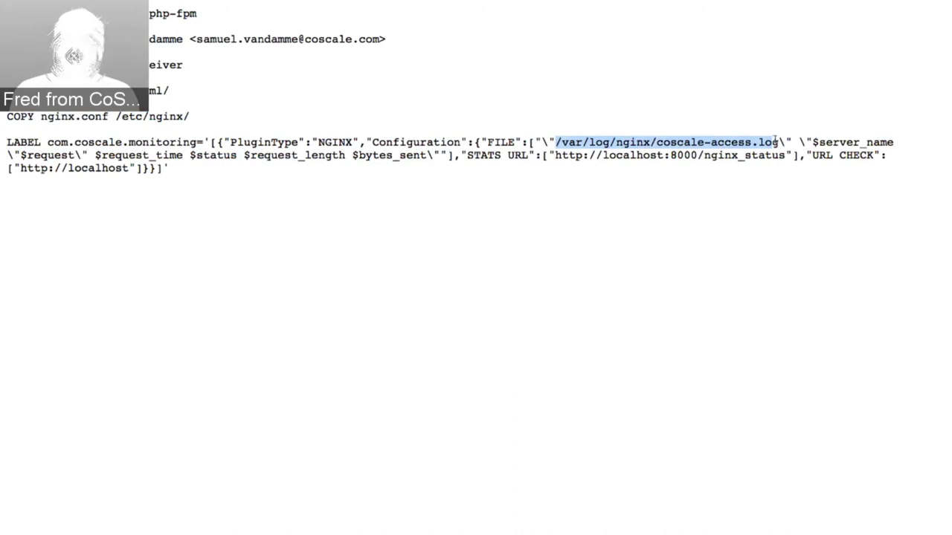
{"action": "left_click_drag", "start_coordinate": [555, 150], "coordinate": [785, 155]}
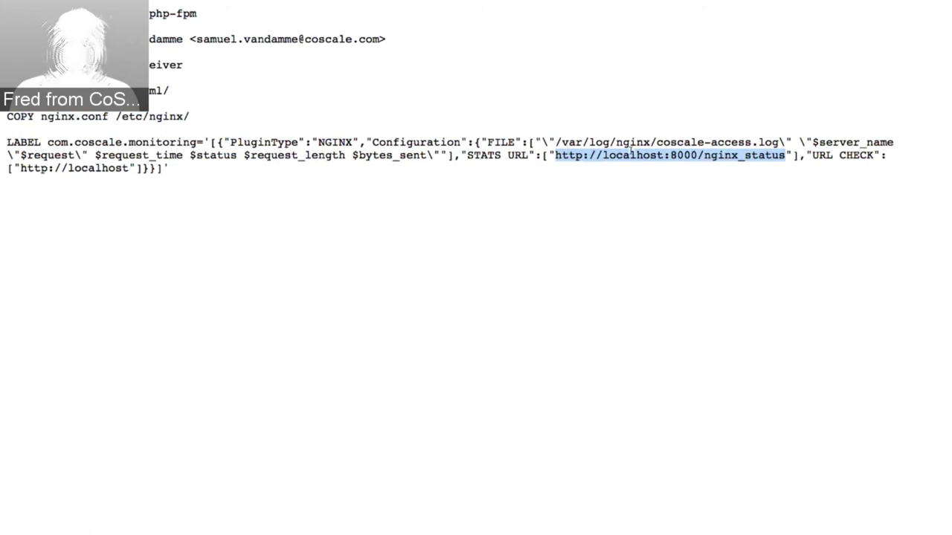
{"action": "left_click_drag", "start_coordinate": [603, 155], "coordinate": [672, 155]}
{"action": "left_click", "coordinate": [679, 158]}
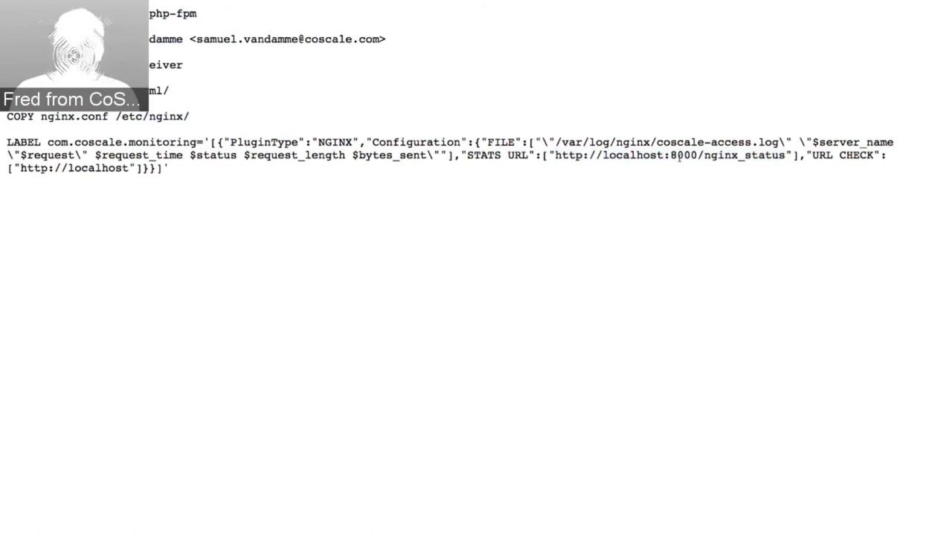